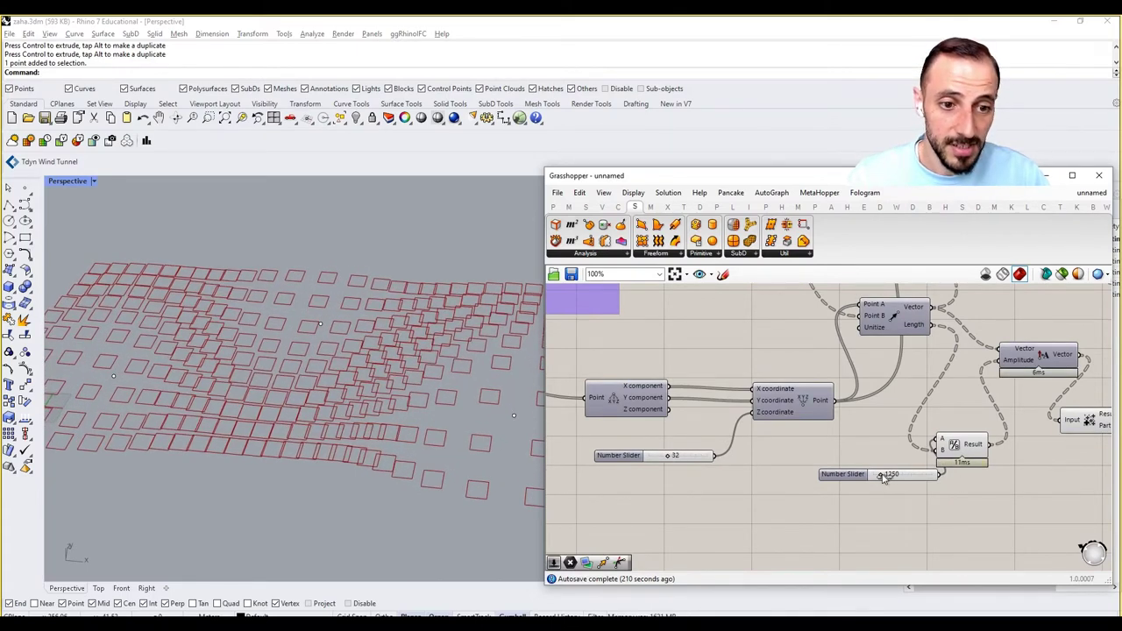
Set the number slider feeding the Division component's B input to 1150.
drag(883, 476, 880, 477)
right_drag(401, 441, 364, 425)
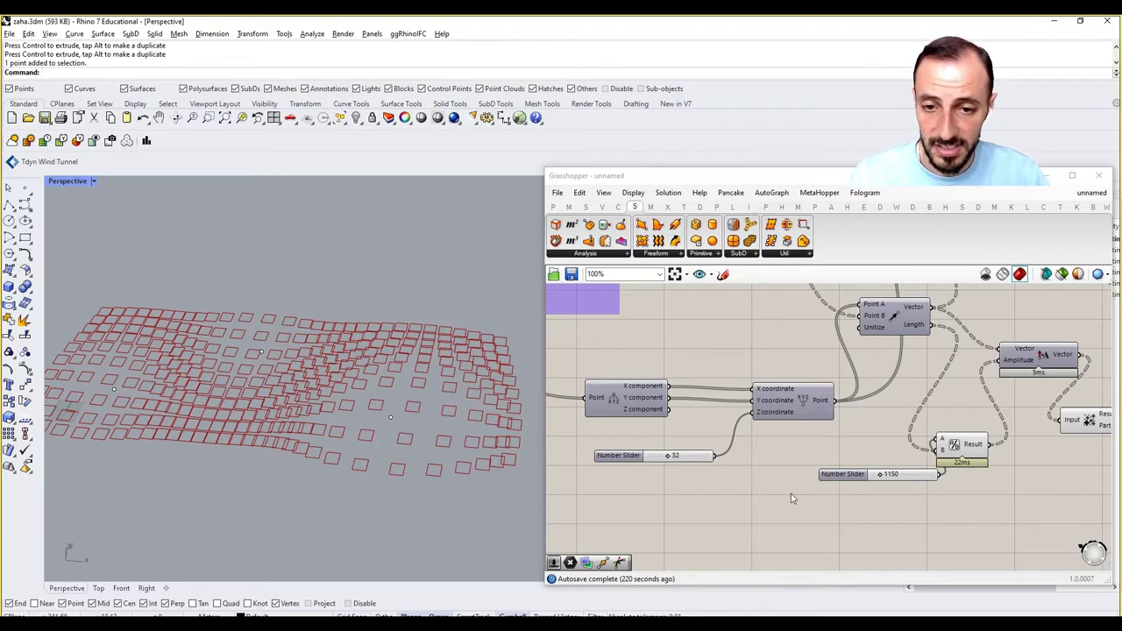
Examine the chain from the Division and Mass Addition components through to Move, including the data structure of Move's Geometry input.
right_drag(795, 494, 768, 495)
scroll(766, 494, down, 4)
drag(791, 486, 781, 484)
right_drag(833, 479, 757, 486)
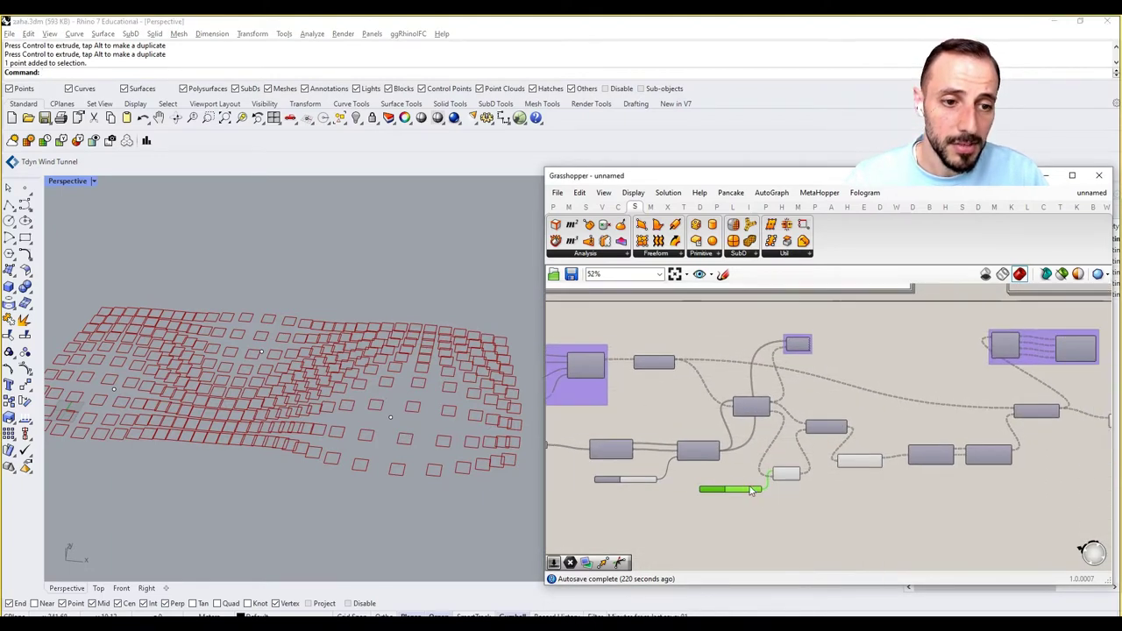
scroll(759, 489, up, 3)
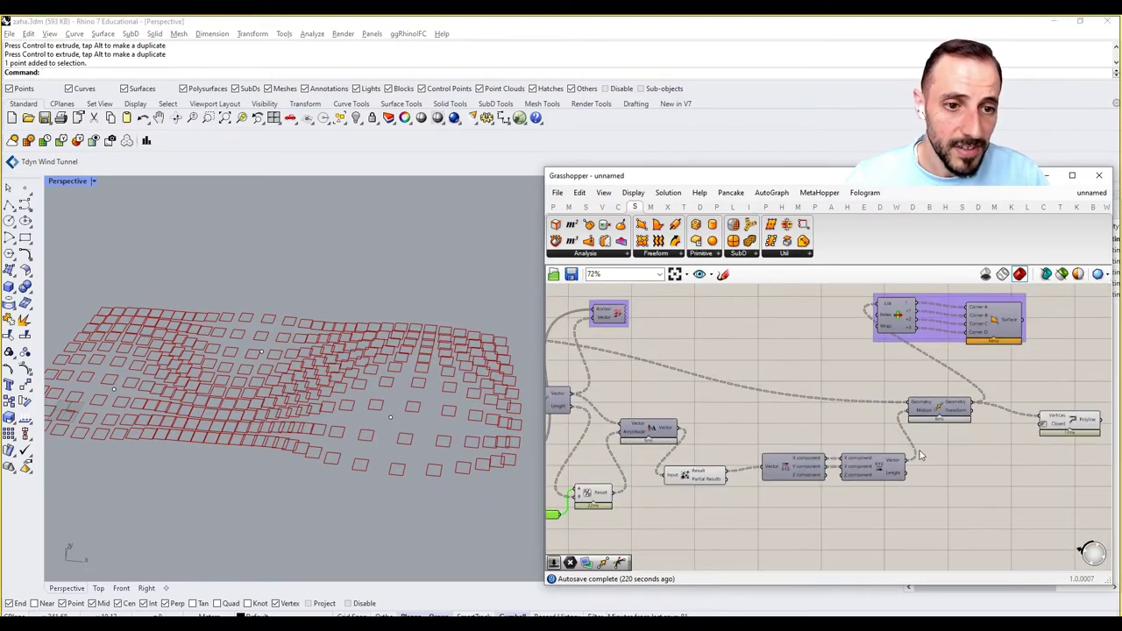
mouse_move(898, 463)
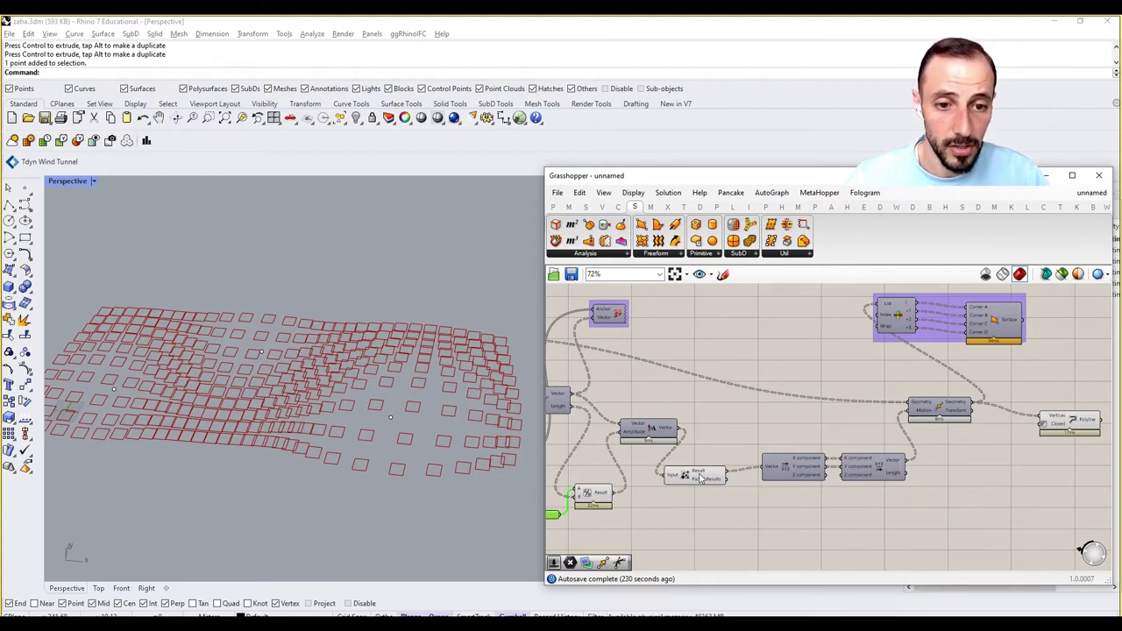
mouse_move(697, 476)
right_drag(931, 400, 988, 403)
mouse_move(984, 409)
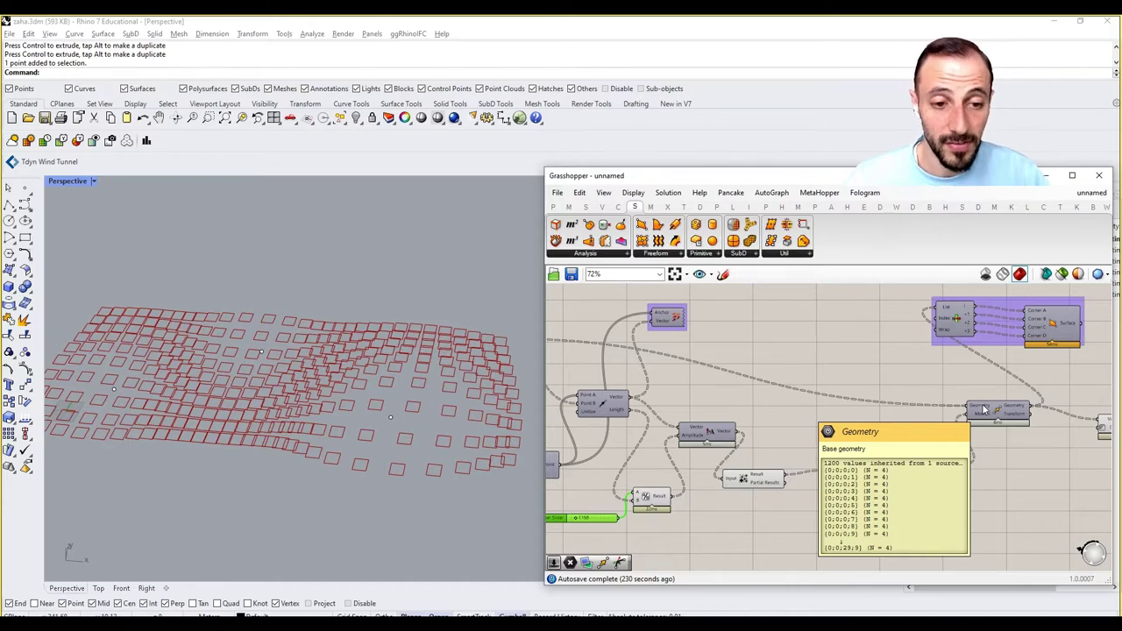
right_drag(901, 430, 973, 428)
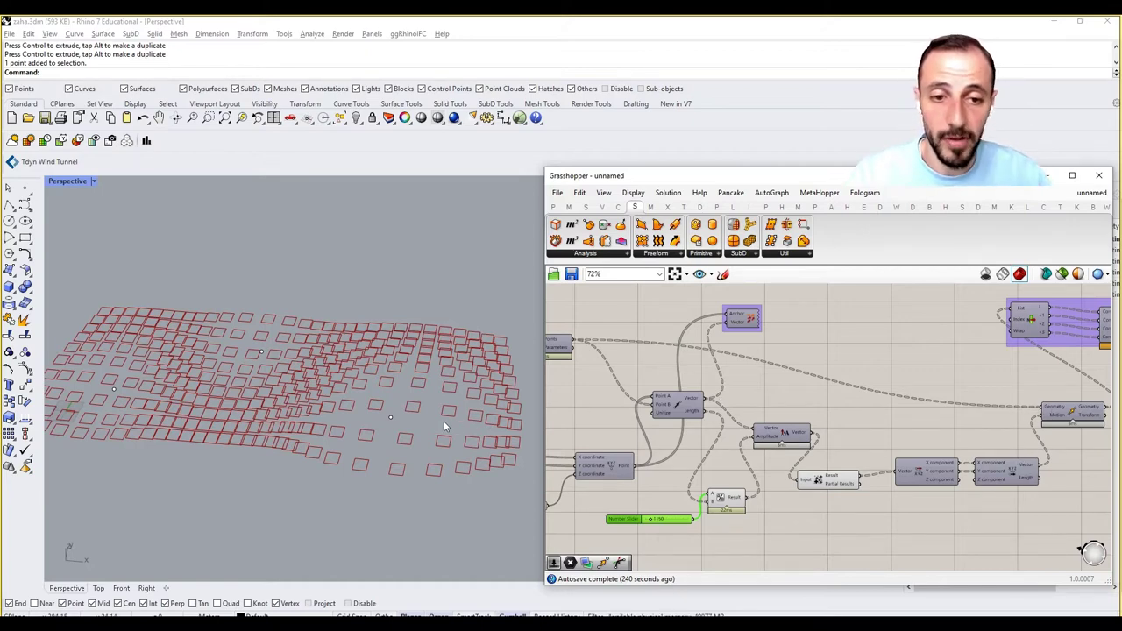
Add a Graft Tree component to the empty area between the Discontinuity and Move components.
double_click(833, 351)
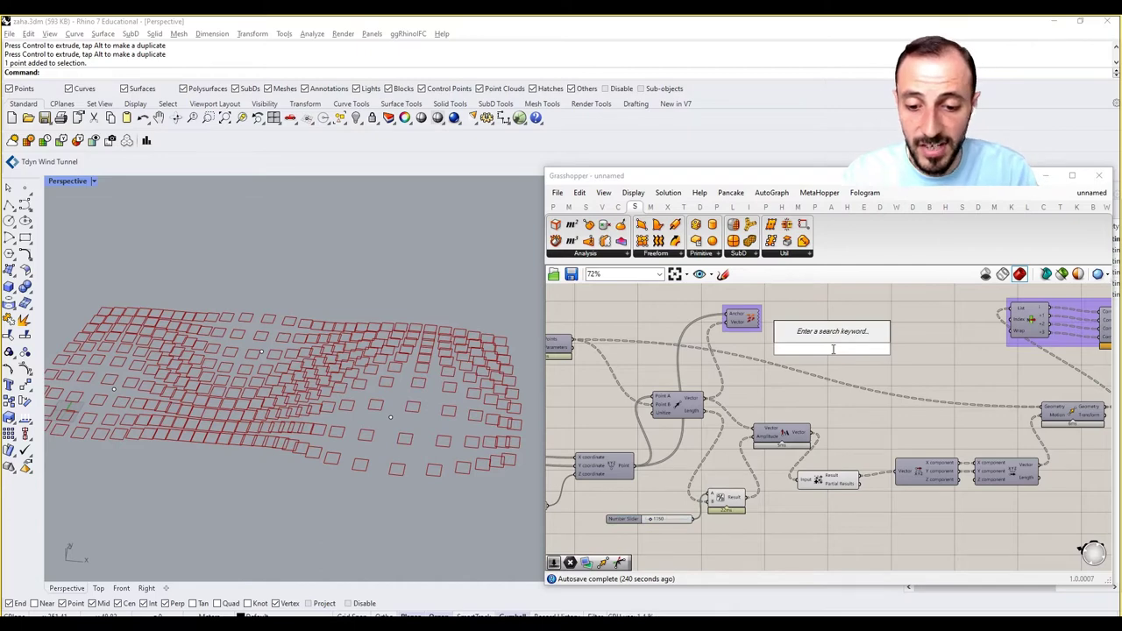
text(greaft)
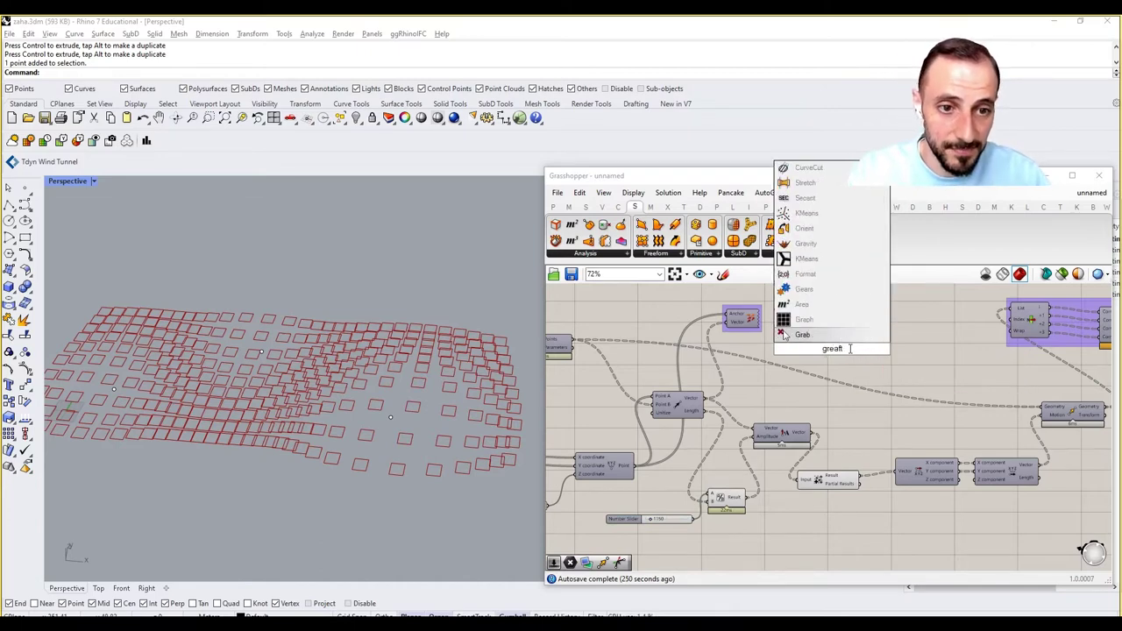
key(BackSpace)
key(BackSpace)
key(BackSpace)
key(BackSpace)
key(BackSpace)
key(BackSpace)
text(graft)
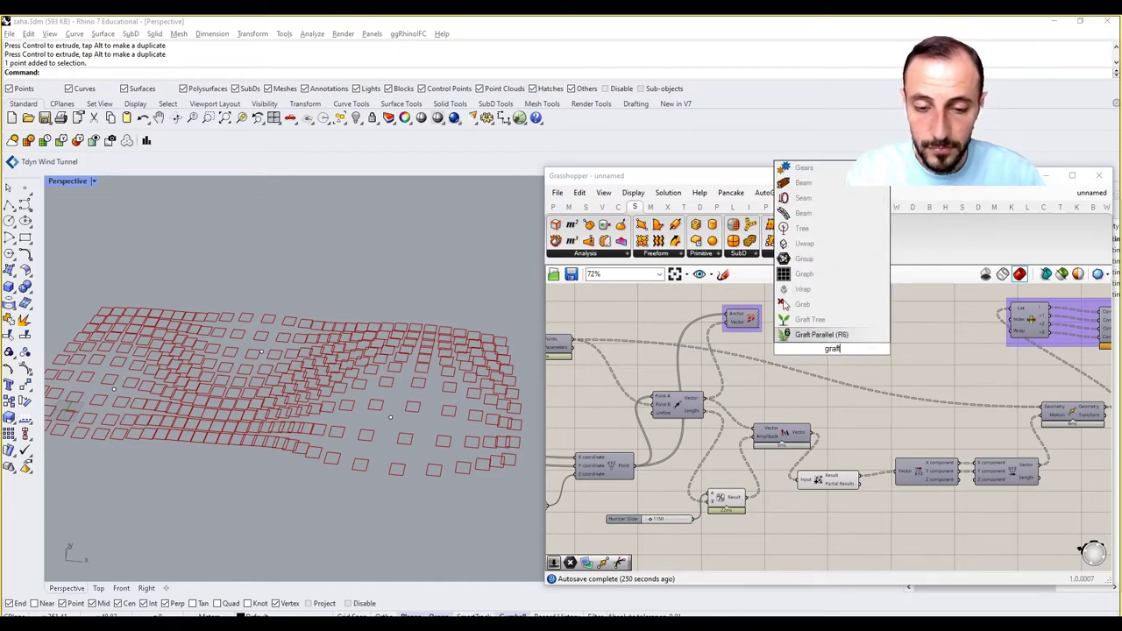
click(825, 335)
Route the Discontinuity Points output through Graft Tree into Move's Geometry input, and place Graft Tree beside Move.
drag(574, 344, 815, 349)
drag(852, 349, 1043, 408)
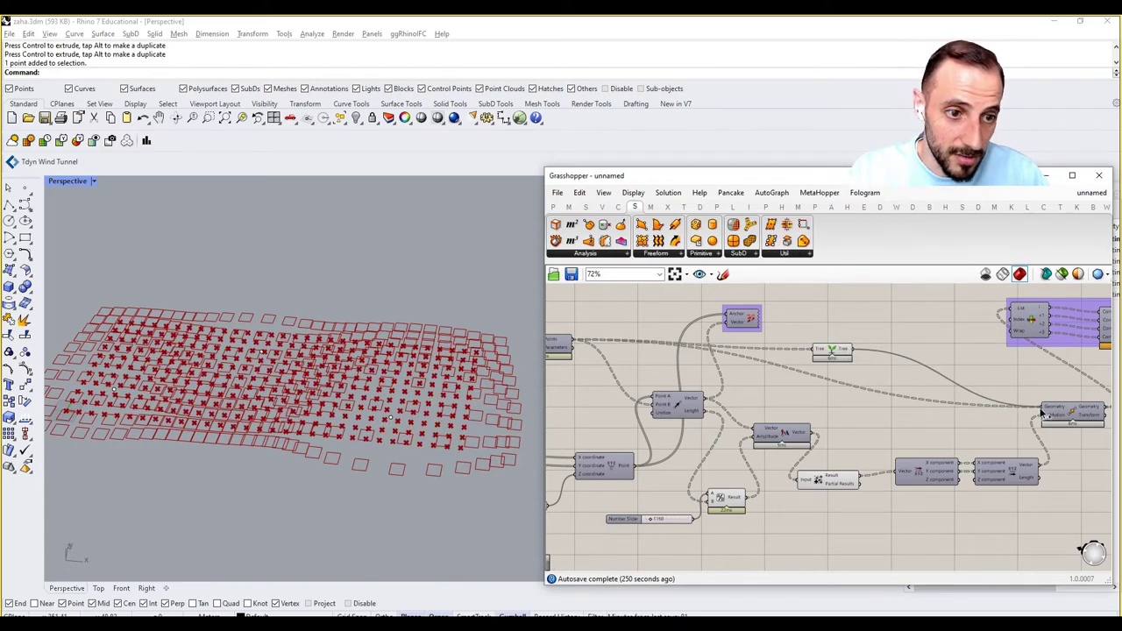
drag(831, 350, 922, 421)
click(949, 427)
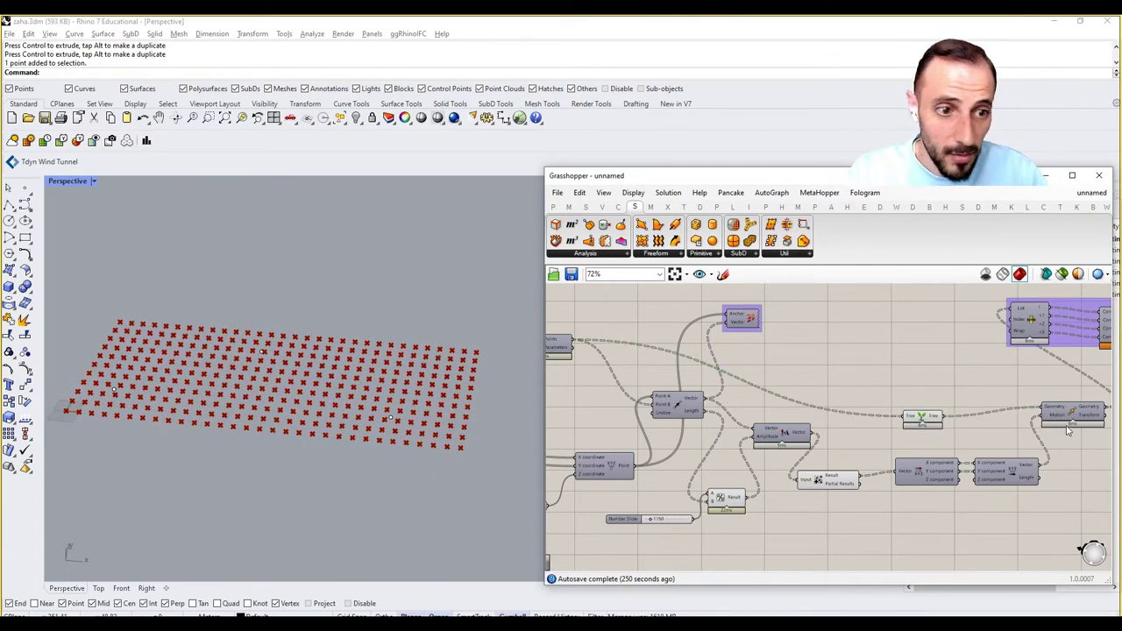
Turn off the preview of Graft Tree and turn on the preview of the Move component.
right_drag(996, 429, 873, 429)
right_click(796, 421)
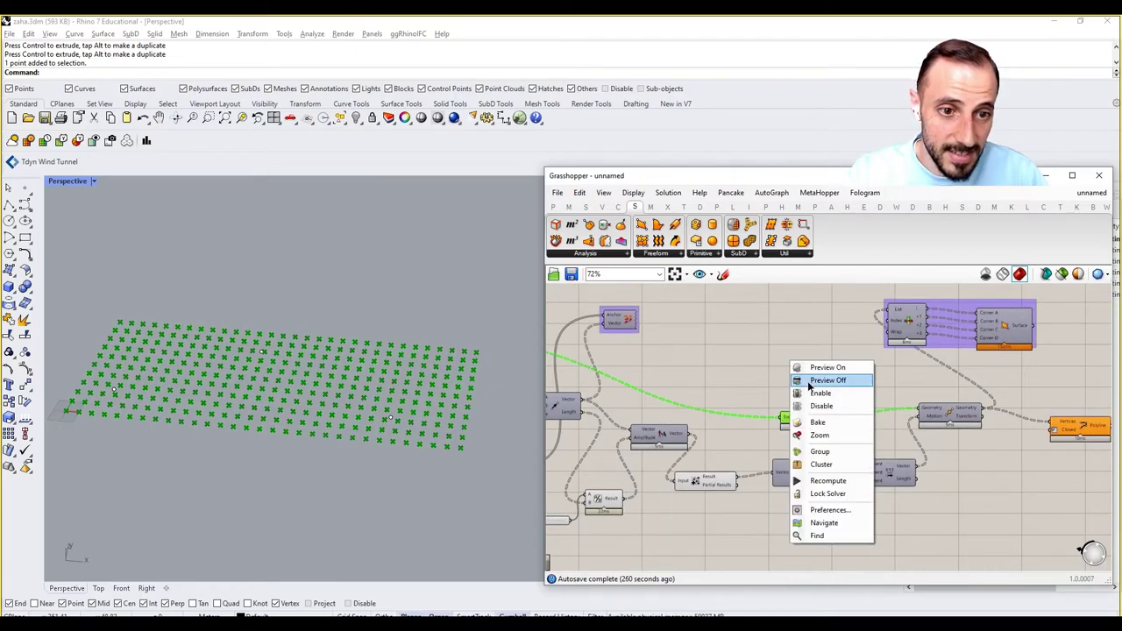
click(811, 386)
click(953, 417)
right_click(953, 418)
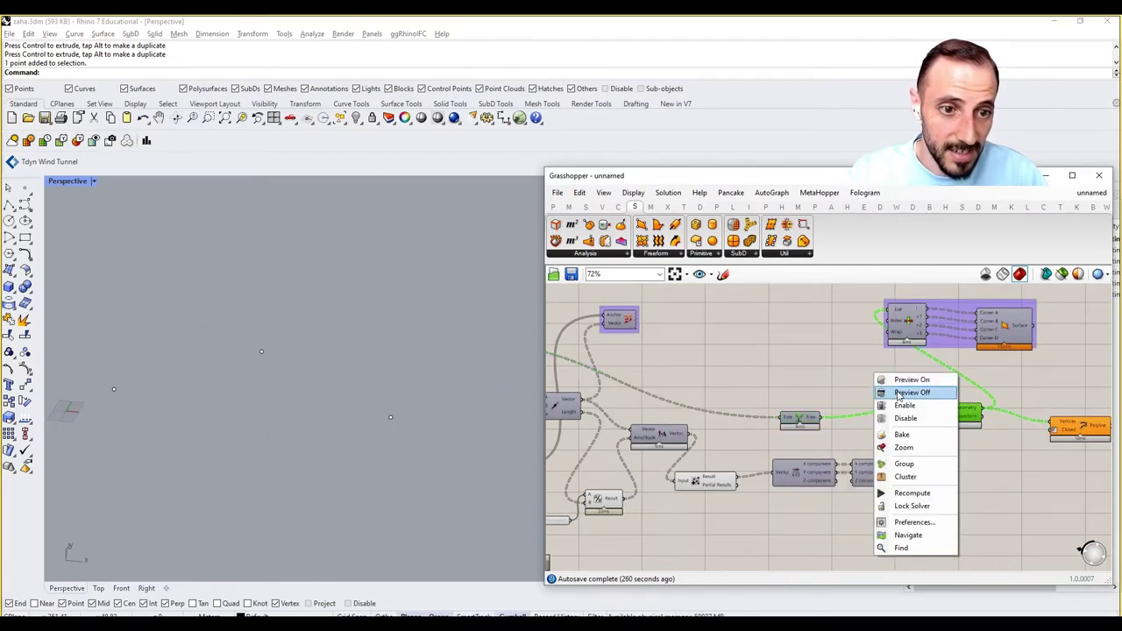
click(902, 379)
mouse_move(235, 396)
right_down()
mouse_move(238, 368)
mouse_move(237, 383)
right_up()
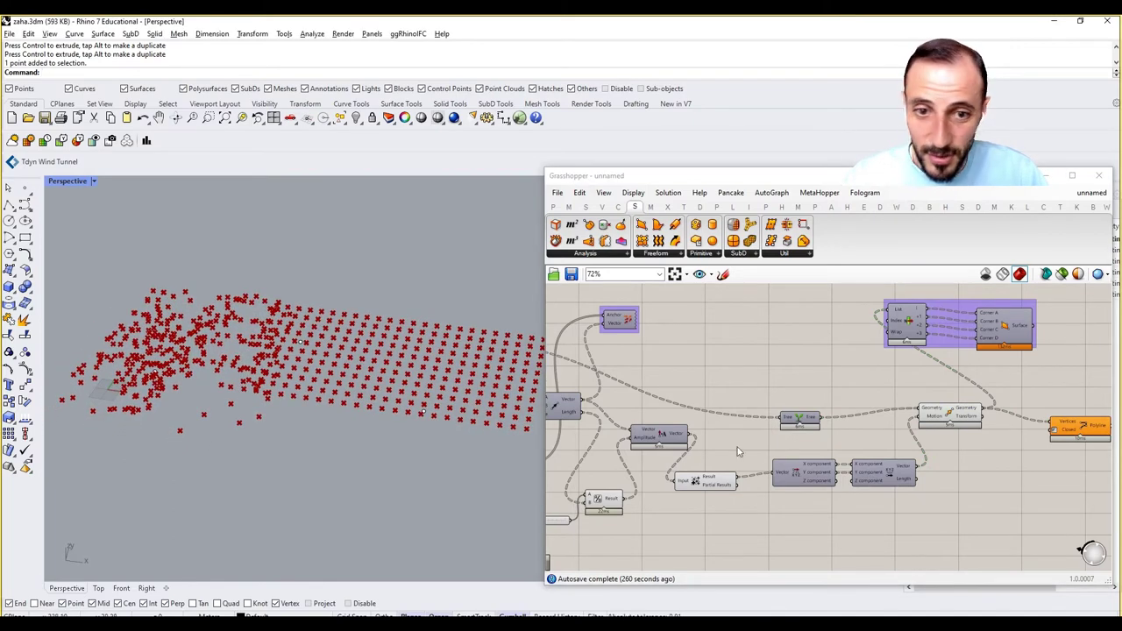
Set the Z coordinate slider to 67 and slightly lower the slider feeding the Division component's B input.
right_drag(808, 451, 859, 446)
right_drag(791, 492, 1106, 491)
scroll(760, 489, up, 1)
scroll(765, 497, up, 1)
drag(765, 498, 796, 502)
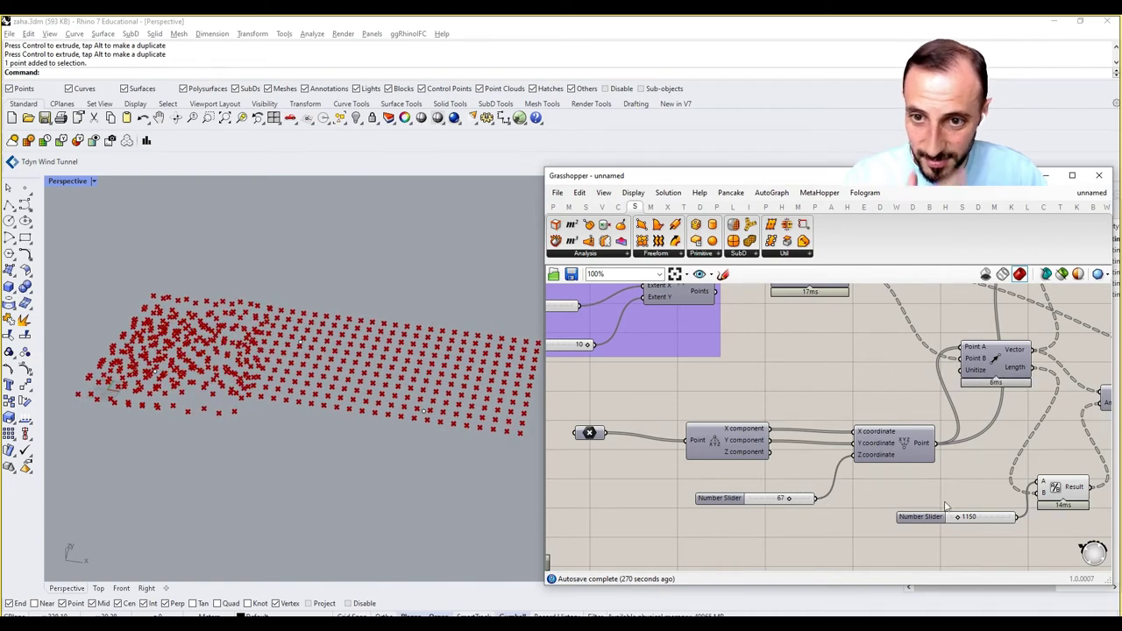
right_drag(930, 476, 855, 473)
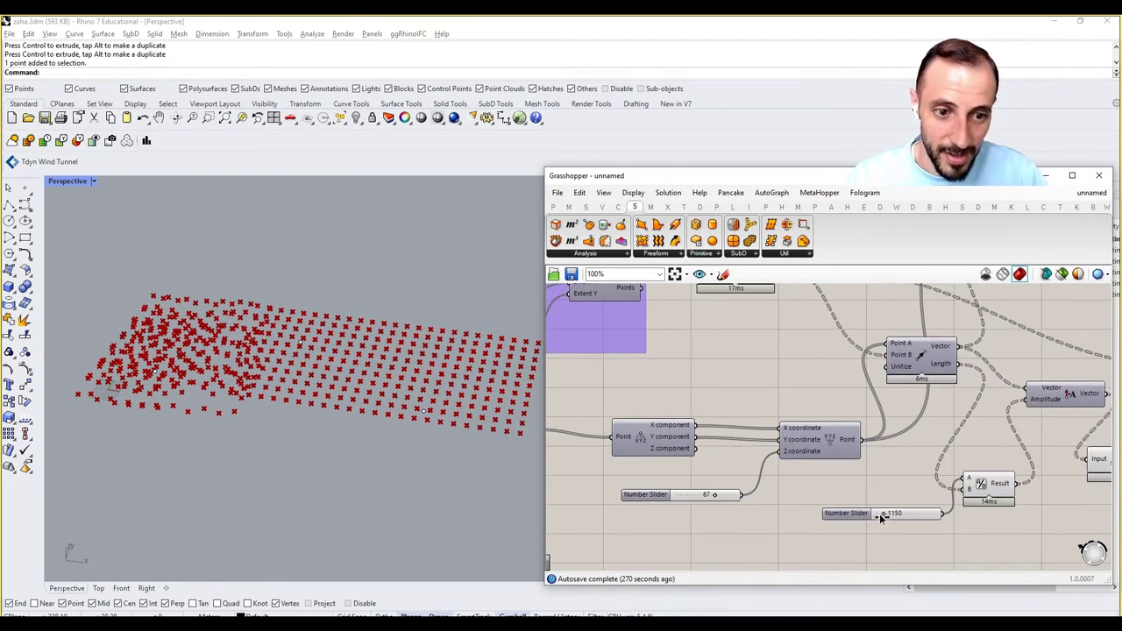
drag(881, 517, 880, 517)
Add a Trim Tree component below and to the right of the Move component.
scroll(761, 476, down, 5)
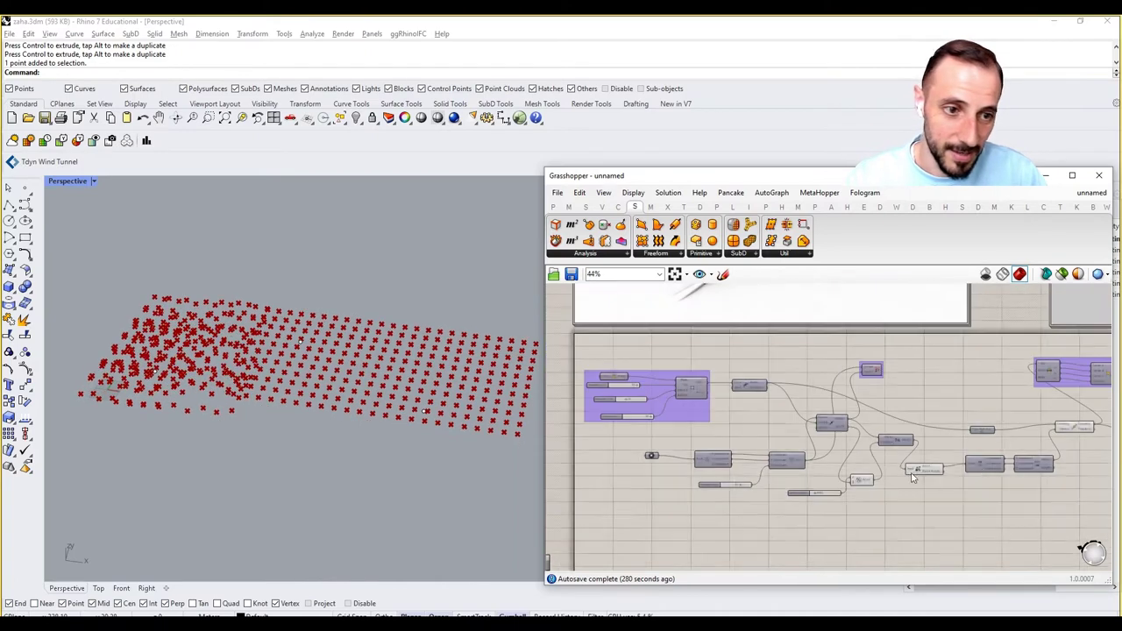
scroll(912, 447, up, 4)
right_drag(979, 436, 851, 476)
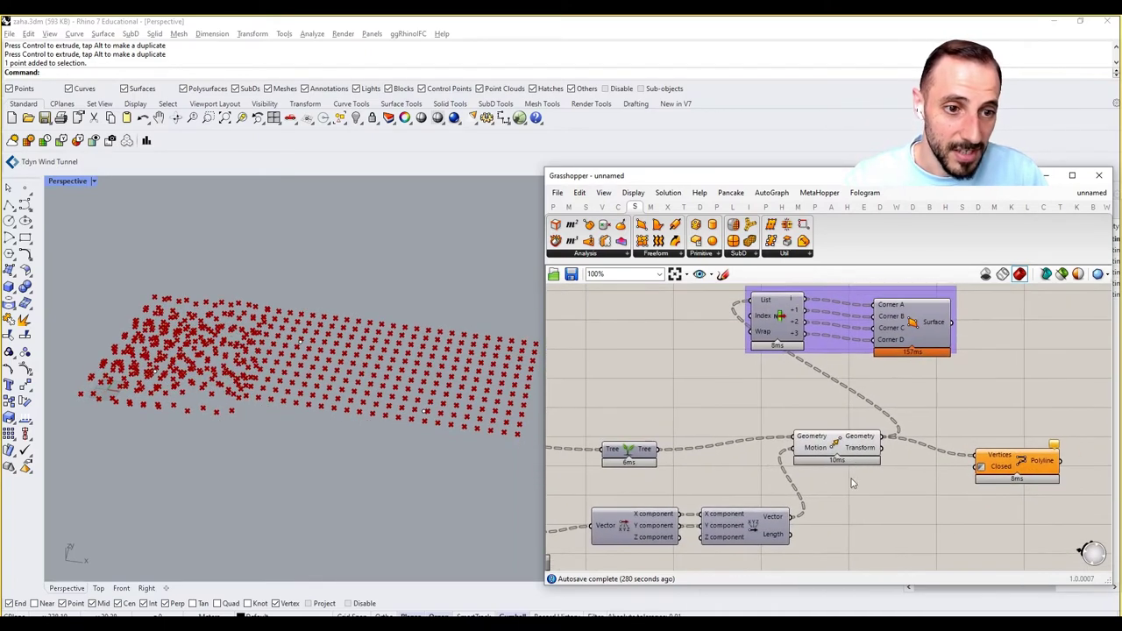
mouse_move(861, 438)
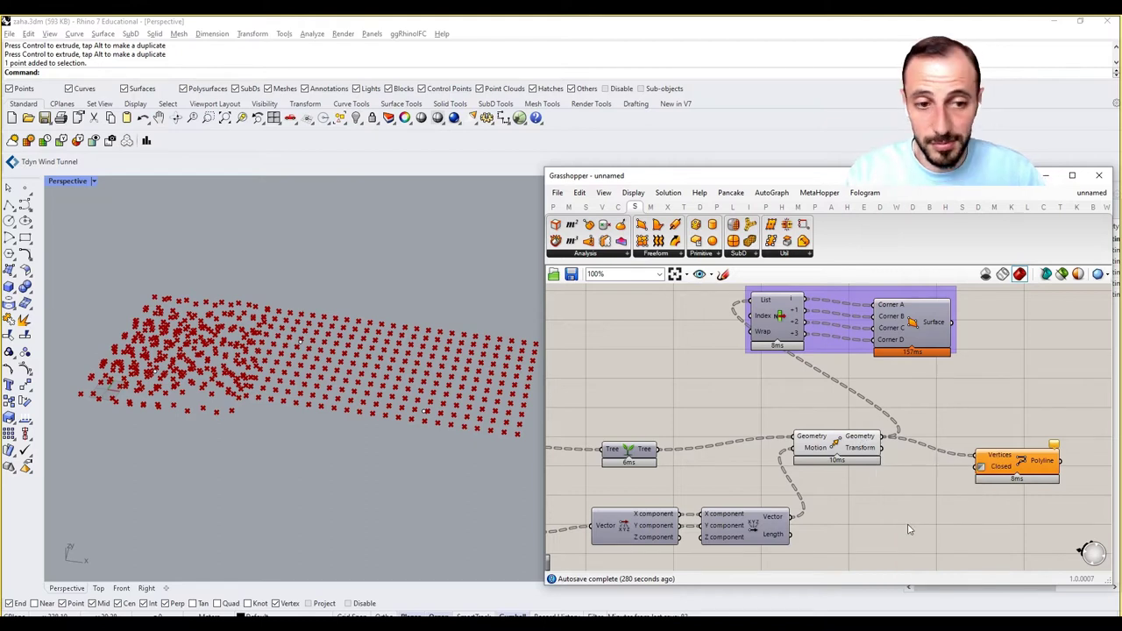
double_click(907, 523)
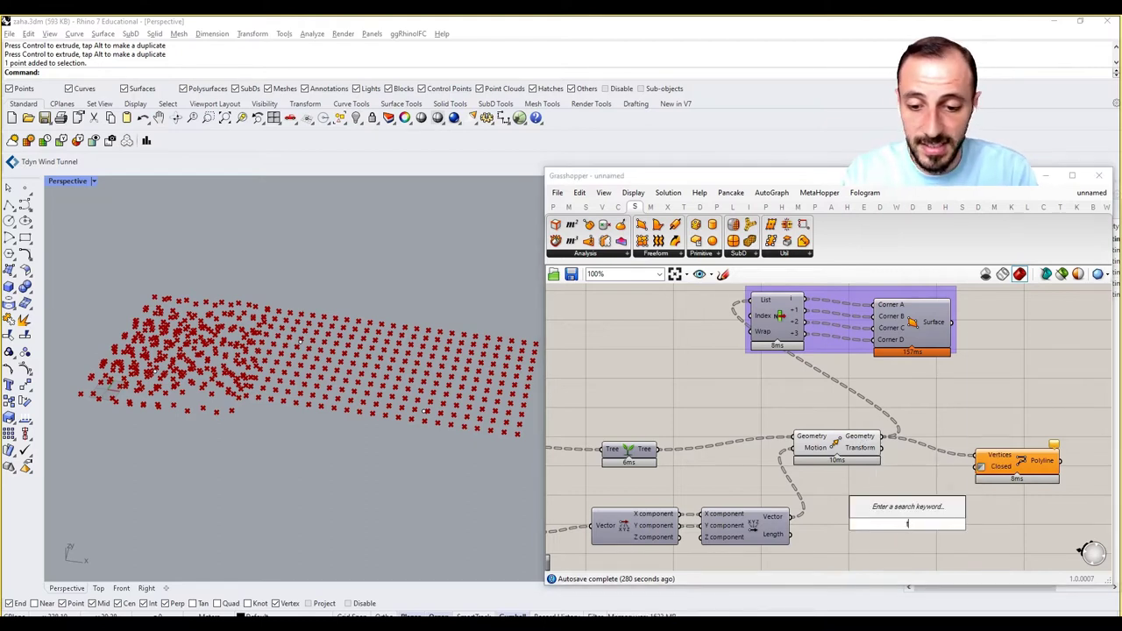
text(trim)
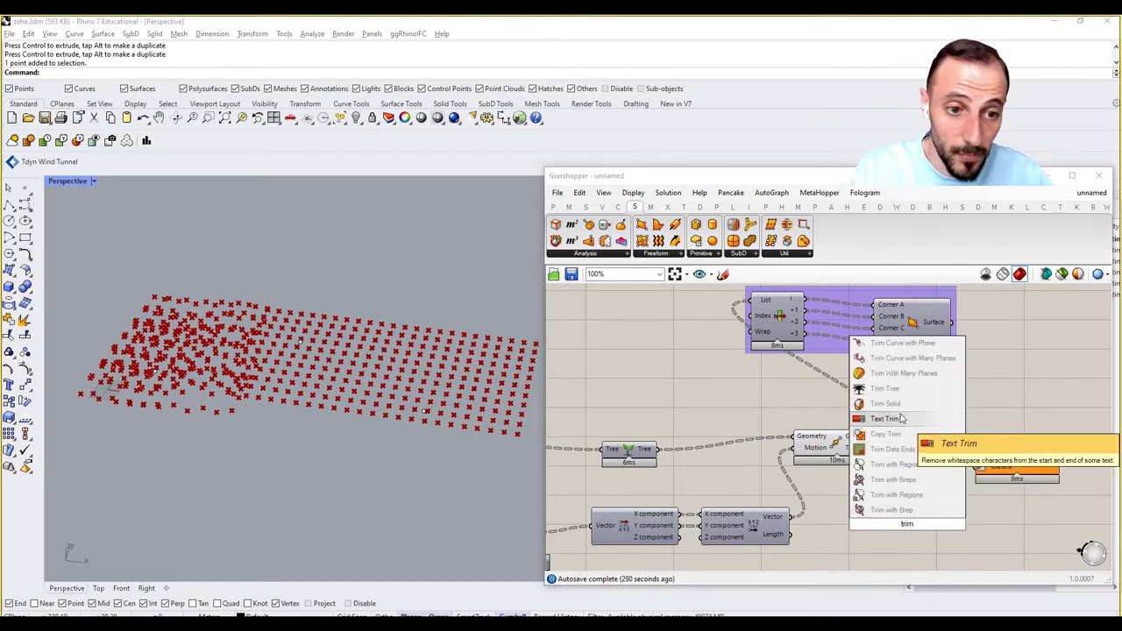
click(894, 391)
Add a panel connected to Move's Geometry output and widen it so the branch paths and coordinates are readable.
double_click(933, 402)
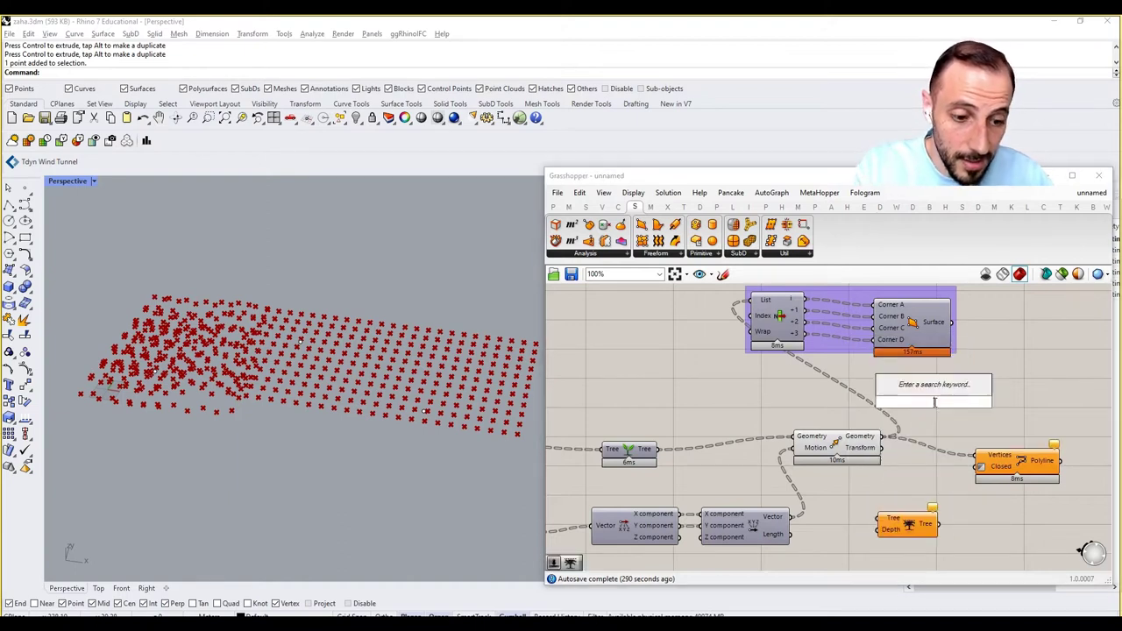
text(panel)
key(Return)
drag(882, 436, 926, 405)
right_drag(953, 412, 887, 412)
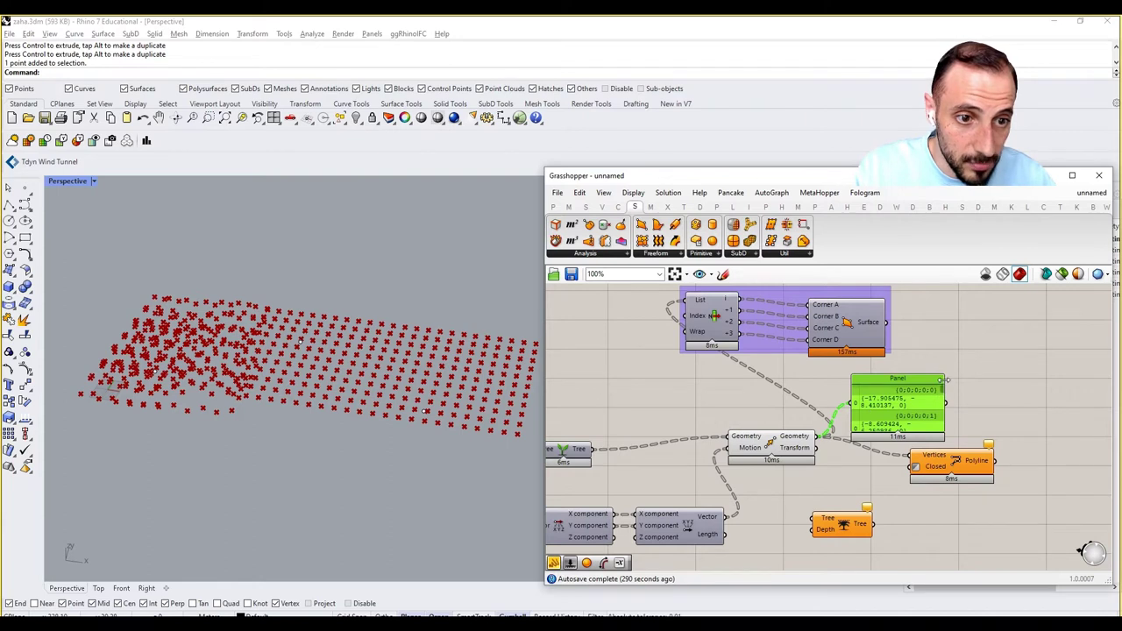
drag(942, 379, 1096, 389)
Simplify the Move component's Geometry output, then reposition and enlarge the panel reading it.
right_click(803, 438)
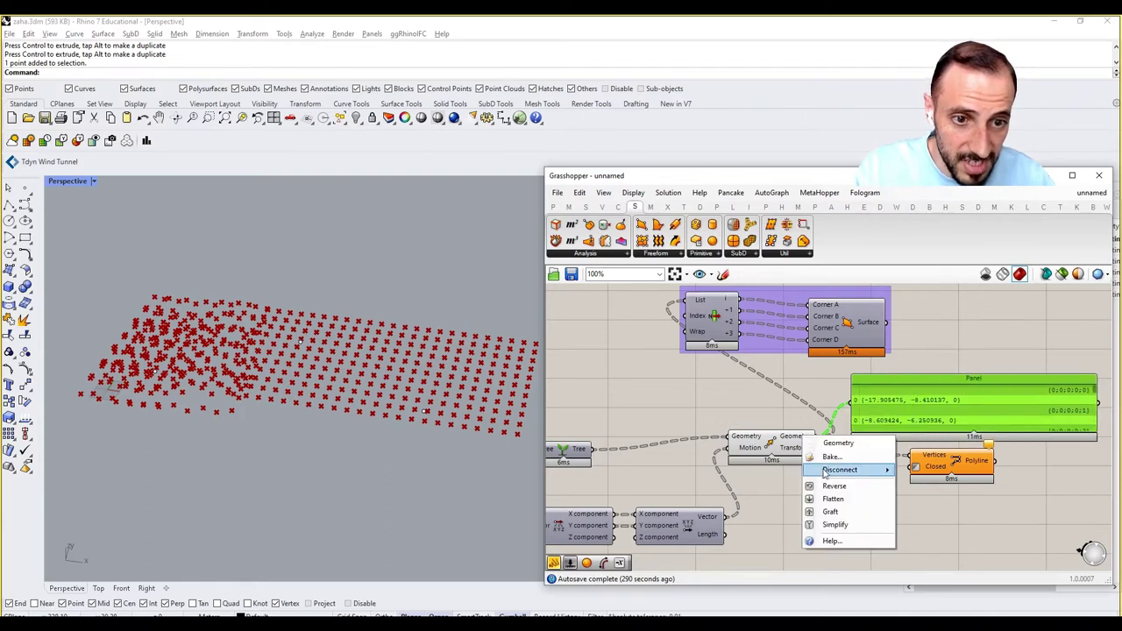
click(824, 515)
right_drag(889, 493, 801, 490)
drag(899, 386, 958, 343)
drag(1012, 390, 1012, 443)
drag(1053, 405, 1063, 388)
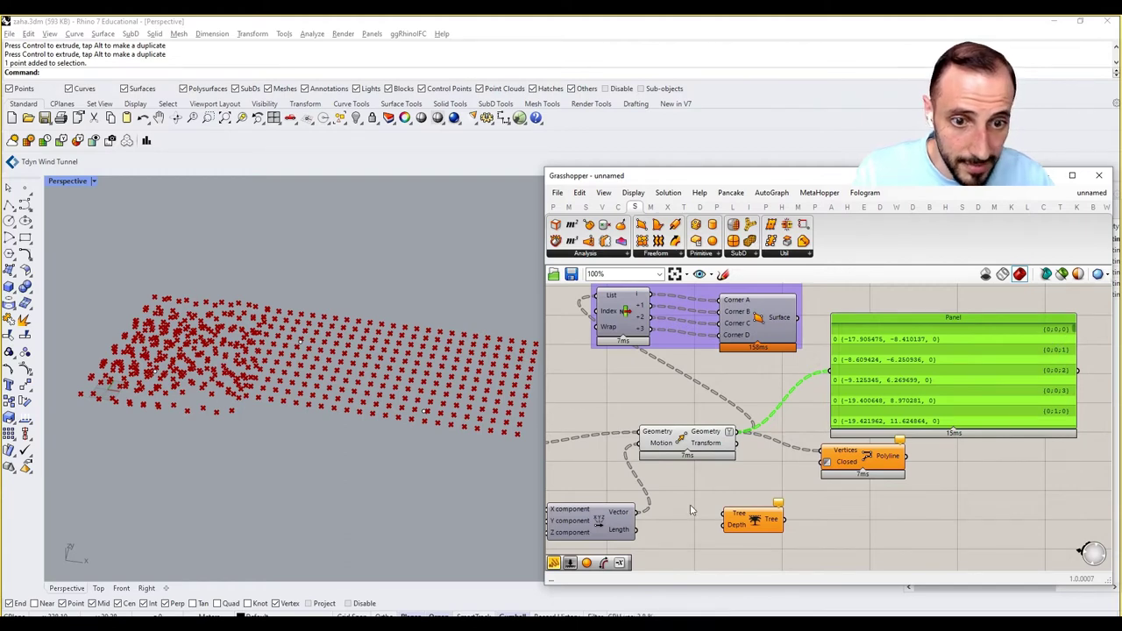
Feed Move's Geometry output through Trim Tree into a copied panel and into the Polyline's Vertices input.
drag(713, 508, 722, 513)
alt+drag(863, 393, 888, 566)
drag(786, 520, 853, 543)
drag(768, 502, 805, 434)
Turn off the preview of the Move and Trim Tree components.
drag(746, 379, 689, 516)
right_click(613, 367)
click(623, 398)
right_drag(622, 397, 903, 416)
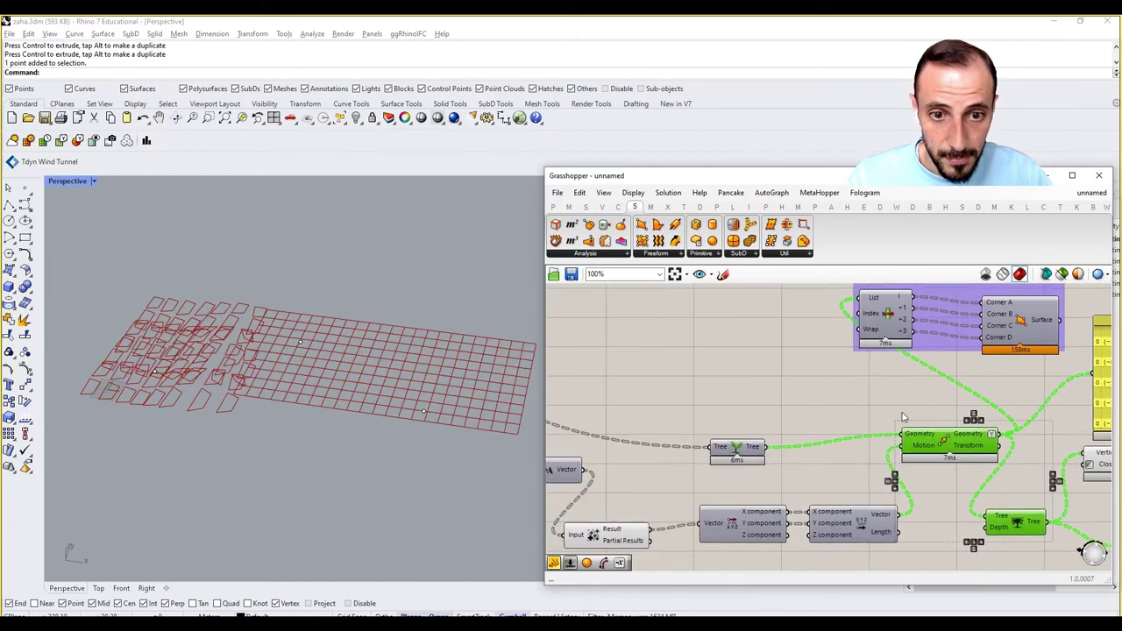
Move the Graft Tree component up and away from the vector components on the canvas.
right_drag(814, 413, 912, 424)
right_drag(743, 411, 869, 411)
scroll(869, 412, down, 3)
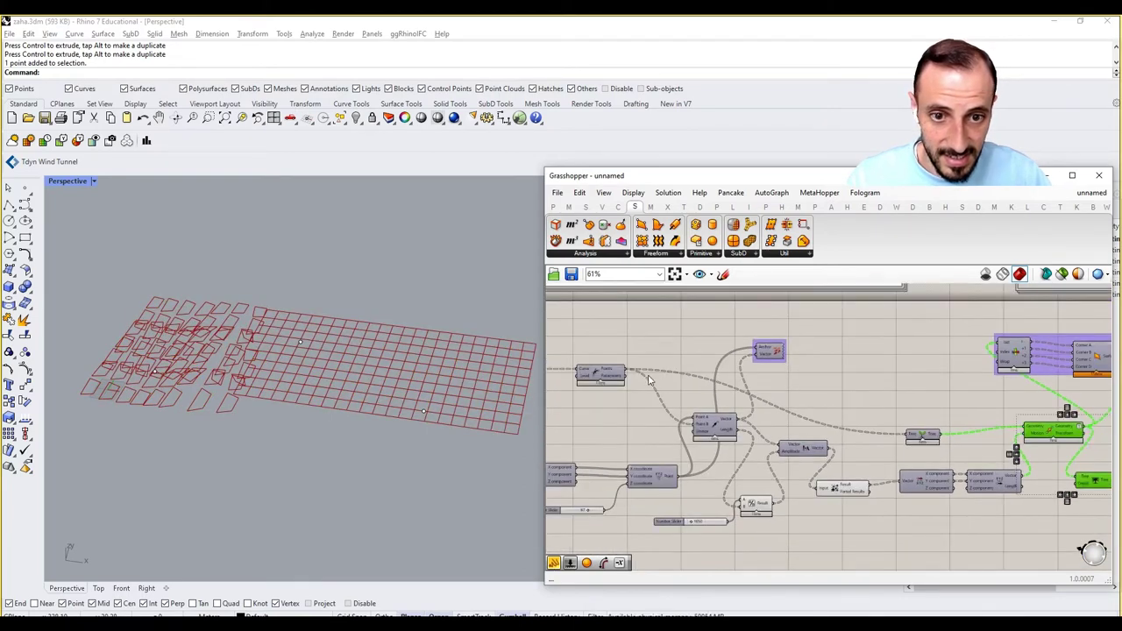
scroll(647, 381, up, 1)
mouse_move(719, 376)
right_down()
mouse_move(812, 385)
mouse_move(704, 369)
right_up()
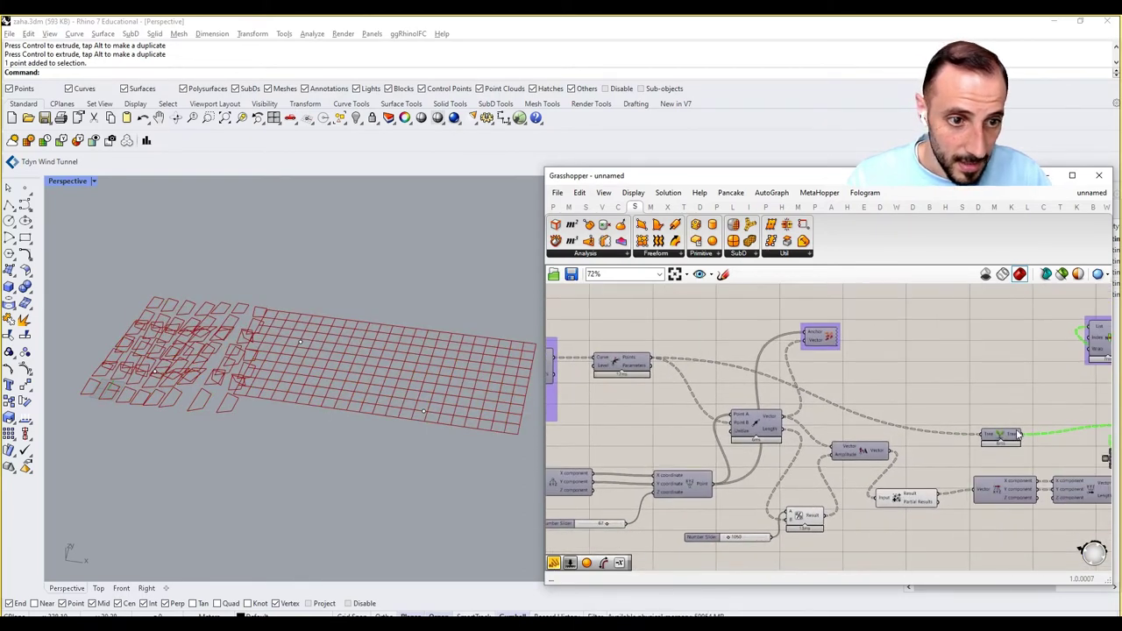
drag(1011, 437, 963, 401)
click(954, 380)
Delete both data panels next to the Move and Trim Tree components.
right_drag(819, 462, 779, 453)
scroll(773, 446, down, 4)
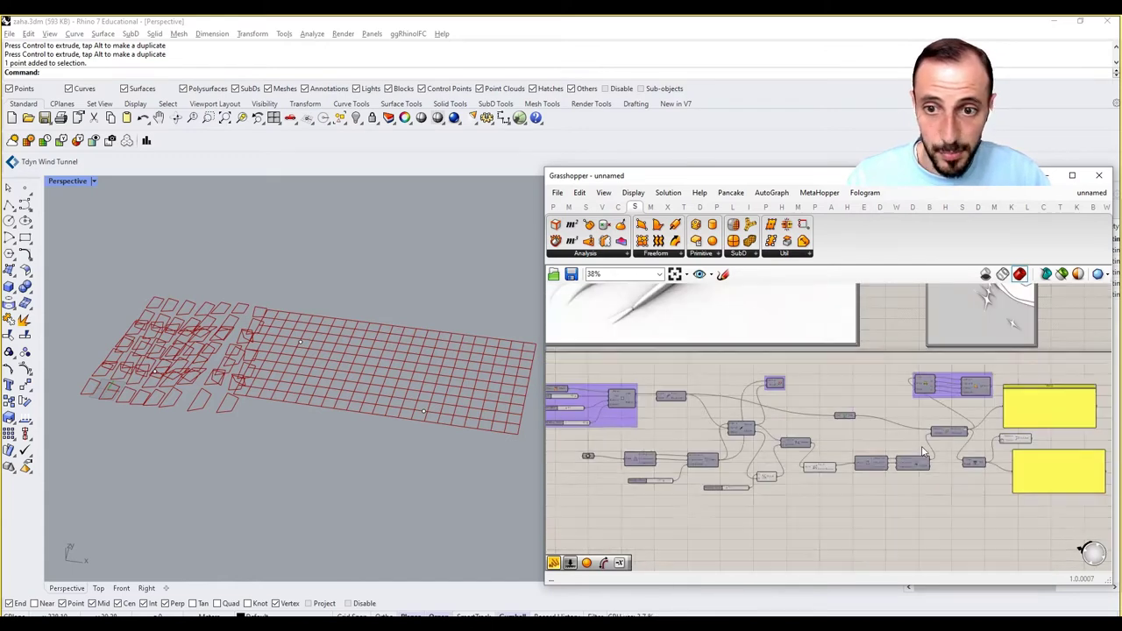
scroll(1007, 422, up, 4)
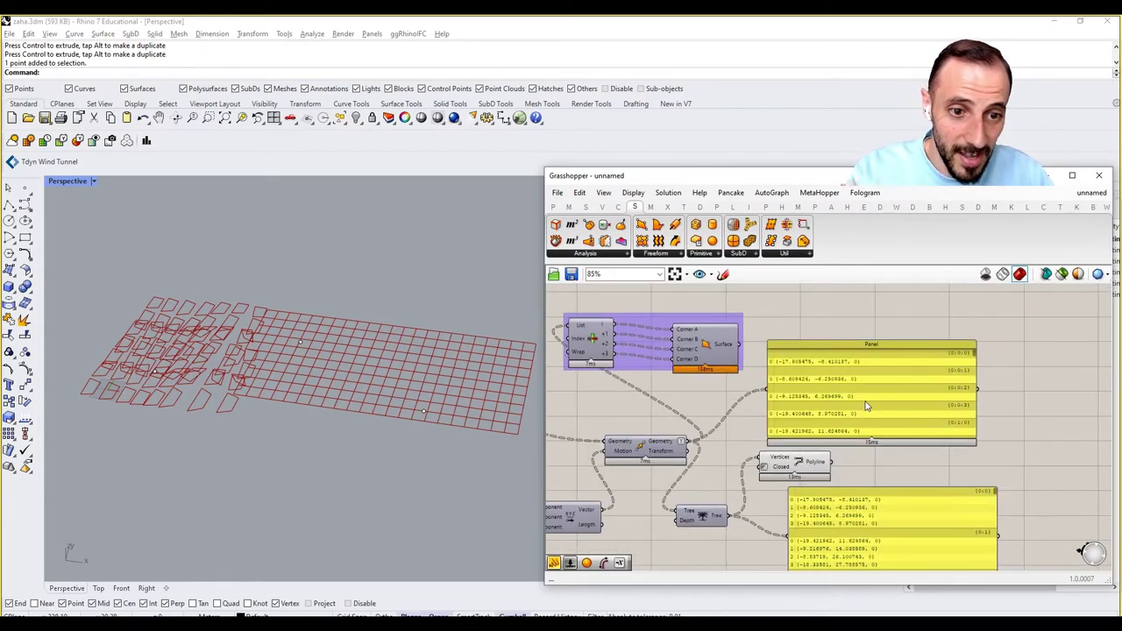
click(827, 419)
key(Delete)
click(859, 503)
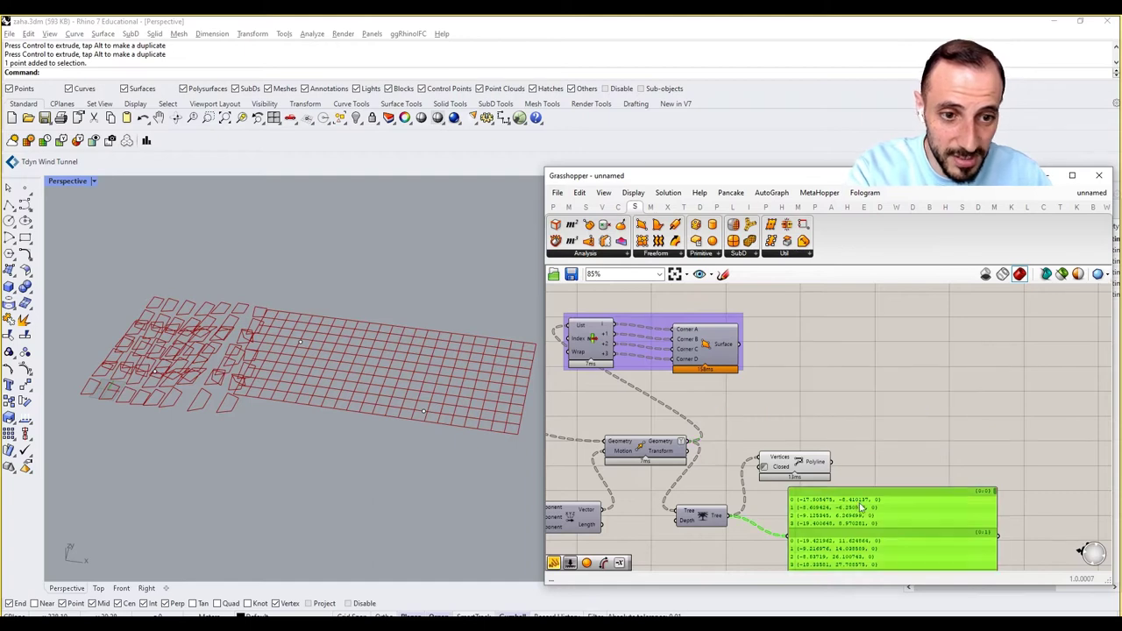
key(Delete)
Shift the attractor point, Deconstruct, Construct Point and Z slider group away from the vector components to free canvas space.
scroll(855, 503, down, 2)
right_drag(816, 481, 952, 429)
right_drag(701, 478, 956, 443)
scroll(626, 457, down, 1)
scroll(631, 456, up, 2)
right_drag(710, 441, 847, 458)
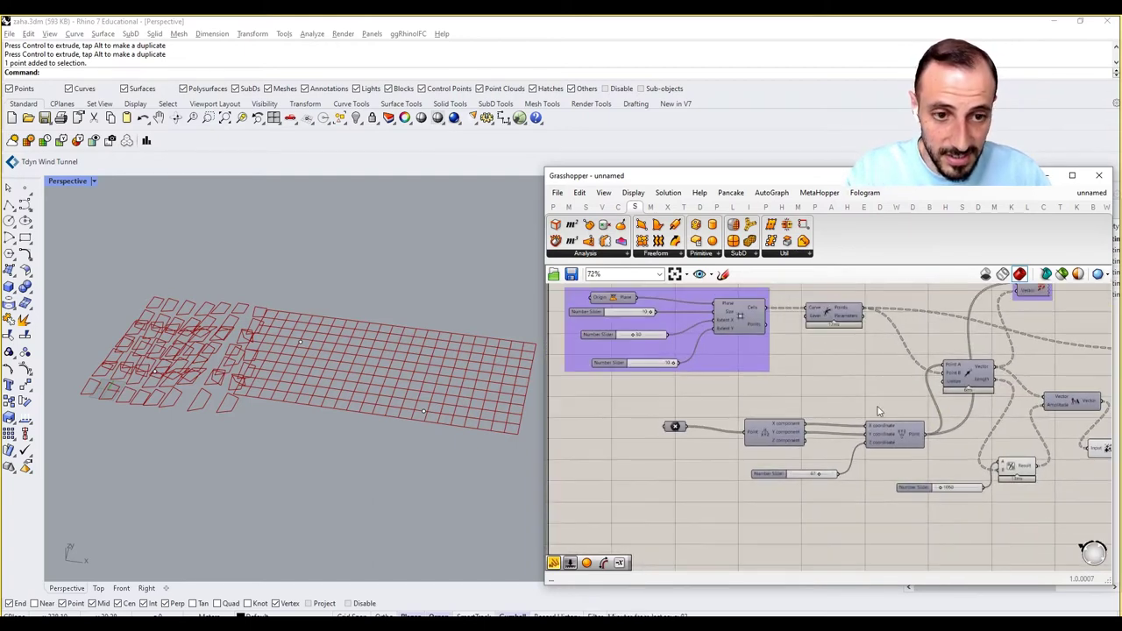
drag(901, 401, 712, 475)
mouse_move(785, 445)
mouse_down()
mouse_move(739, 444)
mouse_move(778, 445)
mouse_up()
drag(907, 394, 680, 479)
drag(885, 441, 737, 442)
click(722, 510)
Add a Gene Pool component and place it below the Z-coordinate number slider.
right_drag(689, 499, 750, 497)
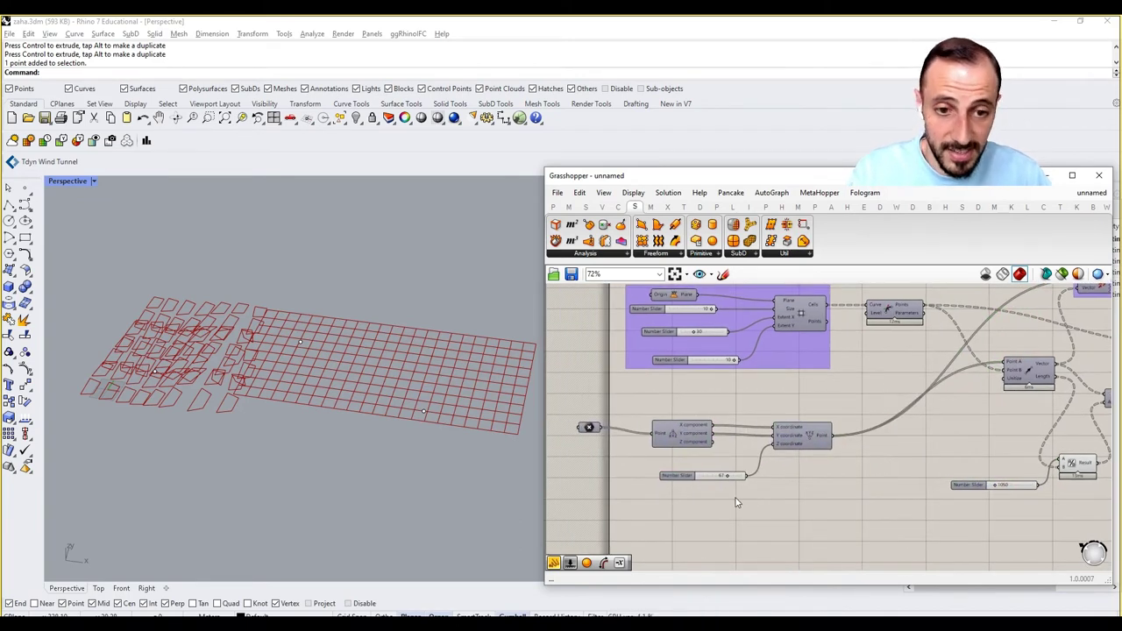
double_click(736, 502)
double_click(737, 501)
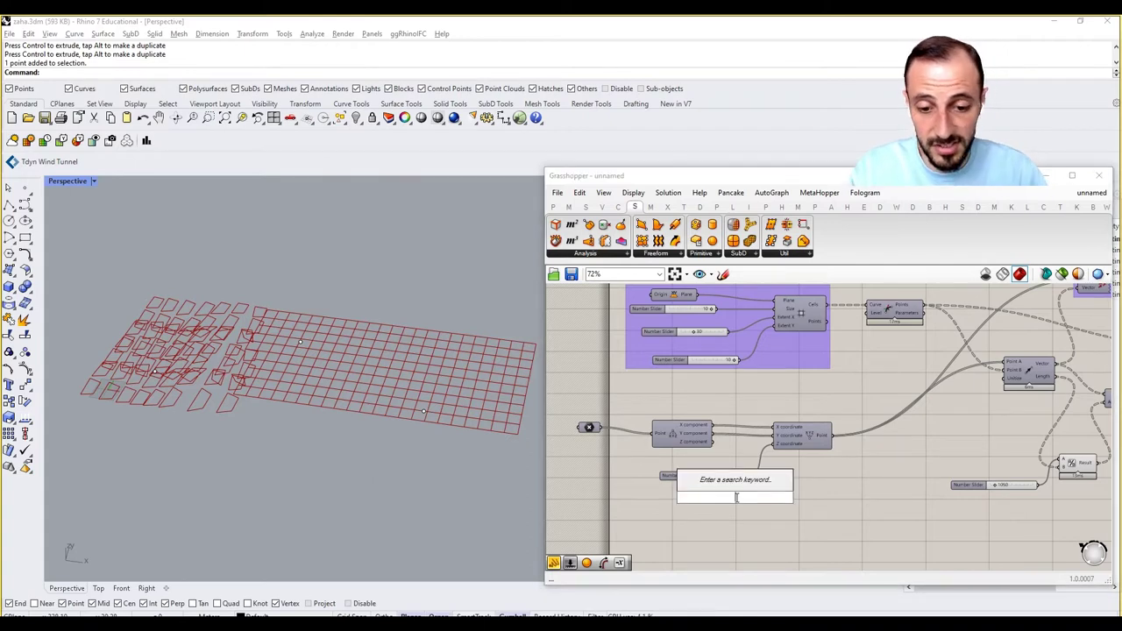
text(gene)
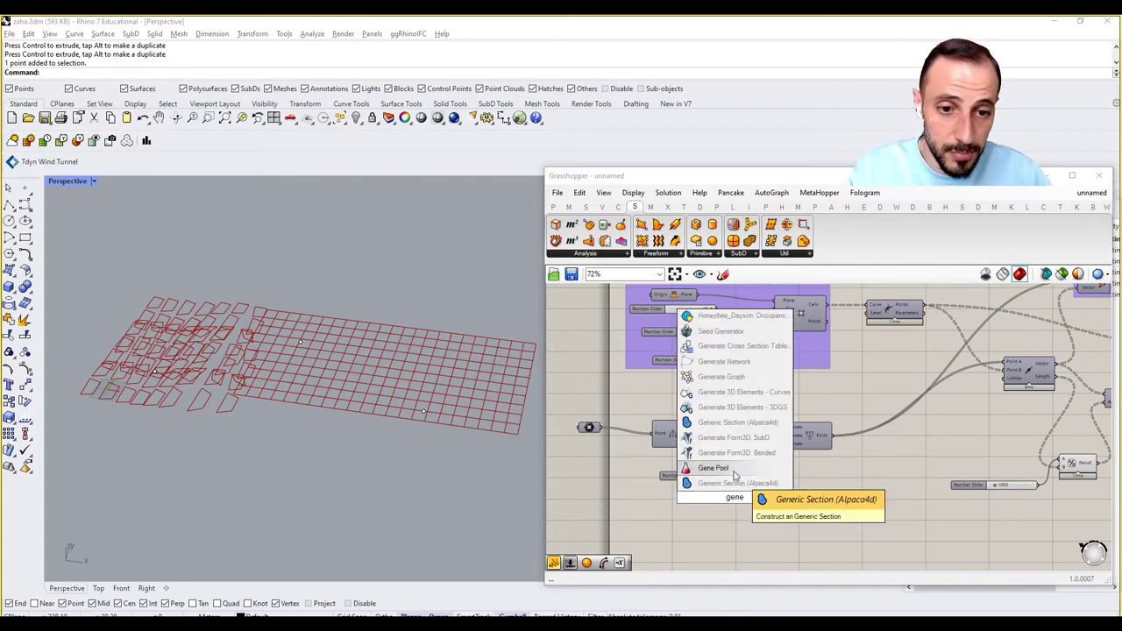
click(735, 475)
scroll(701, 473, up, 3)
drag(700, 464, 697, 502)
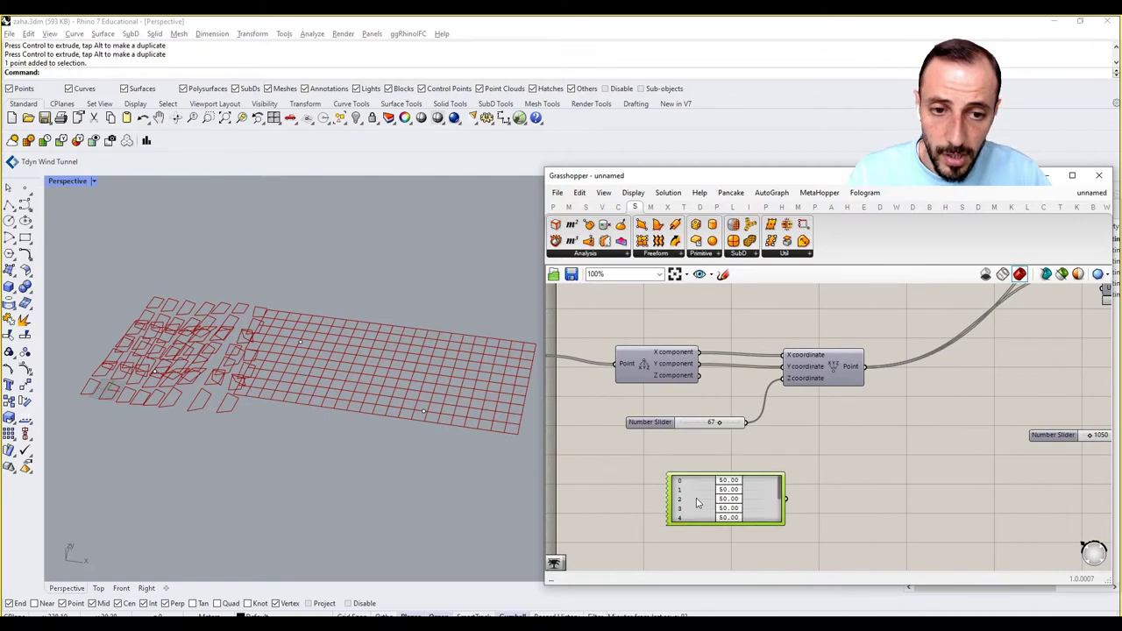
Set the Gene Pool to 3 genes with one decimal place.
right_click(697, 503)
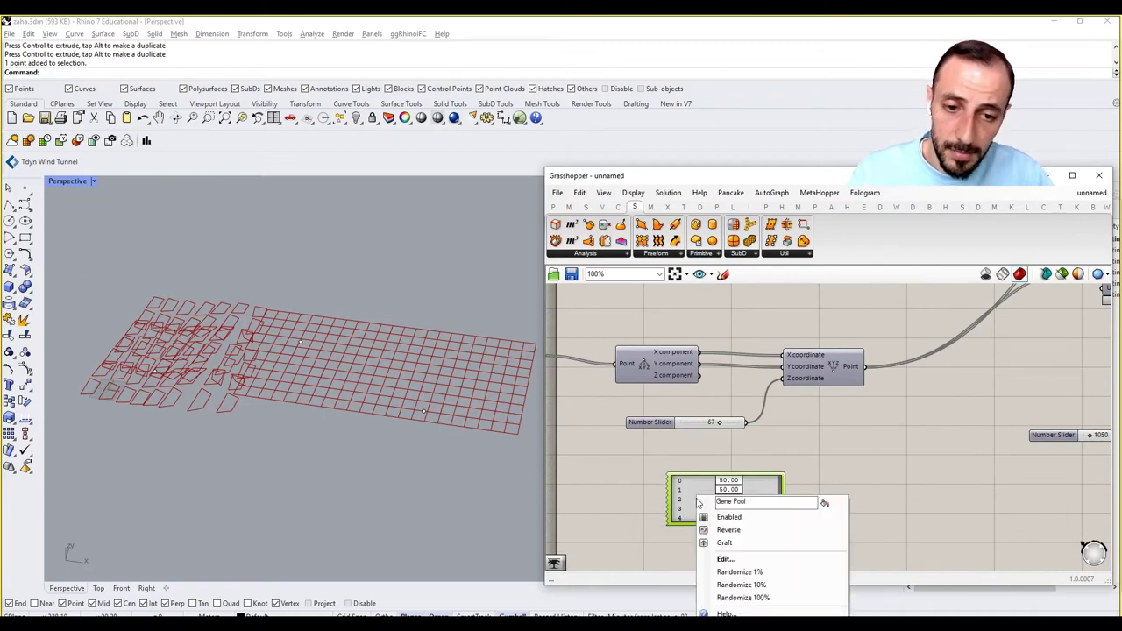
click(732, 552)
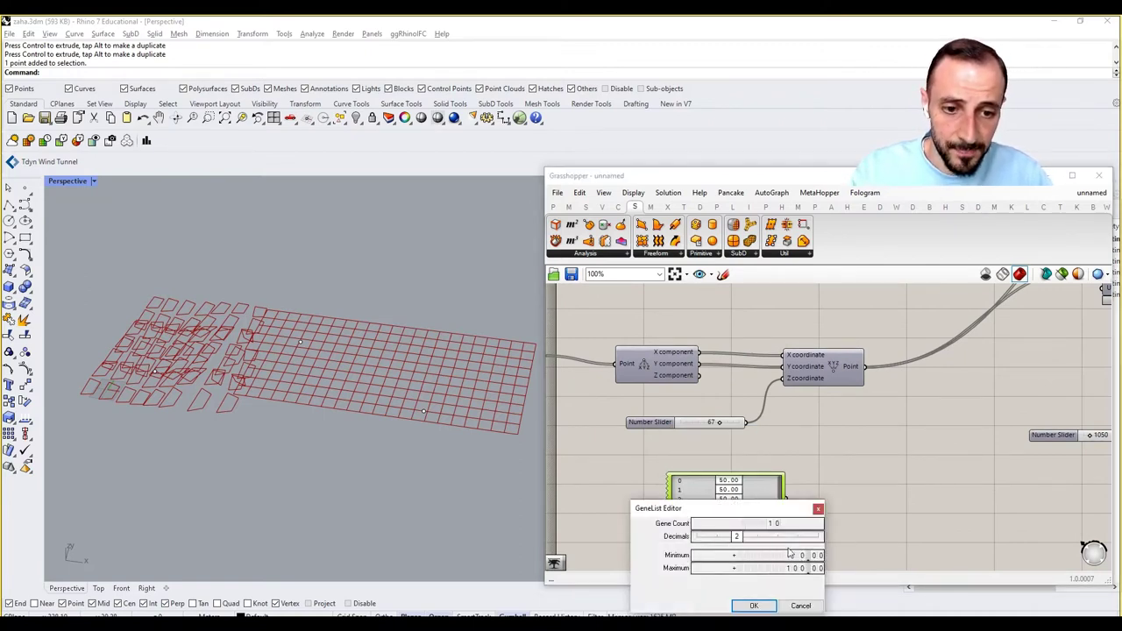
drag(735, 541, 719, 543)
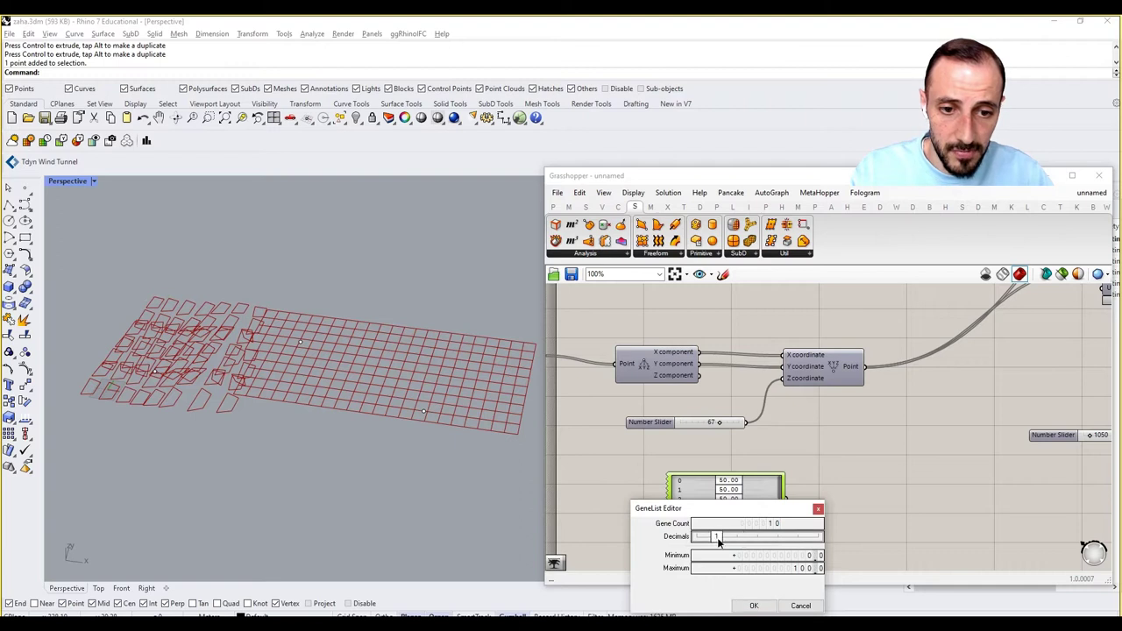
double_click(767, 526)
text(3)
click(754, 605)
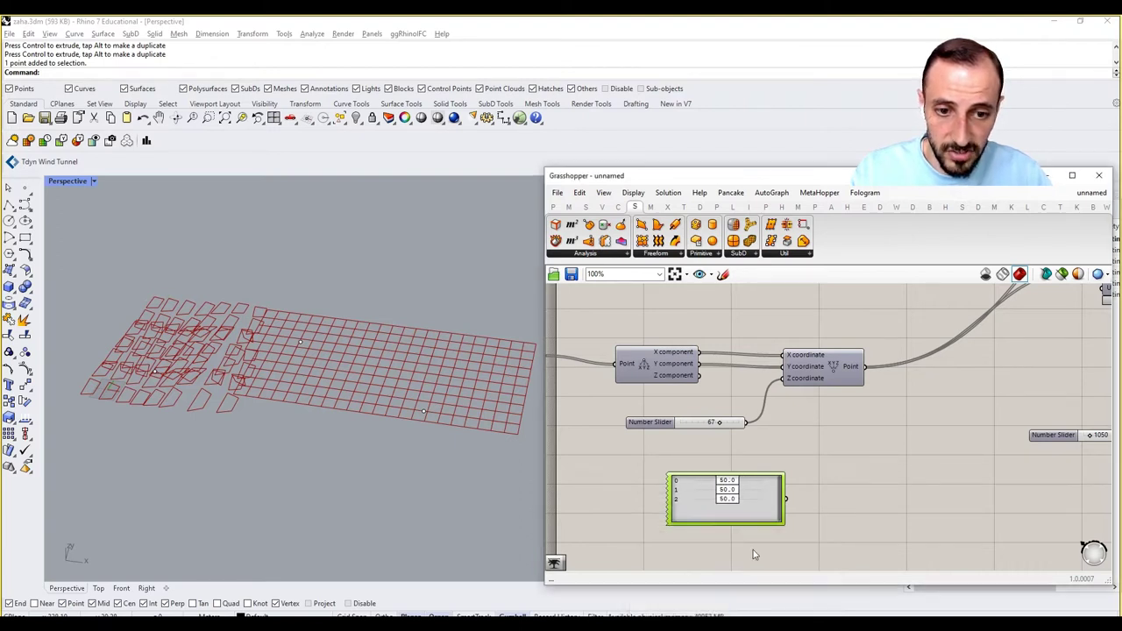
Randomize the gene values and feed the Gene Pool into the Z coordinate of Construct Point, deleting the number slider it replaces.
right_click(758, 493)
click(778, 568)
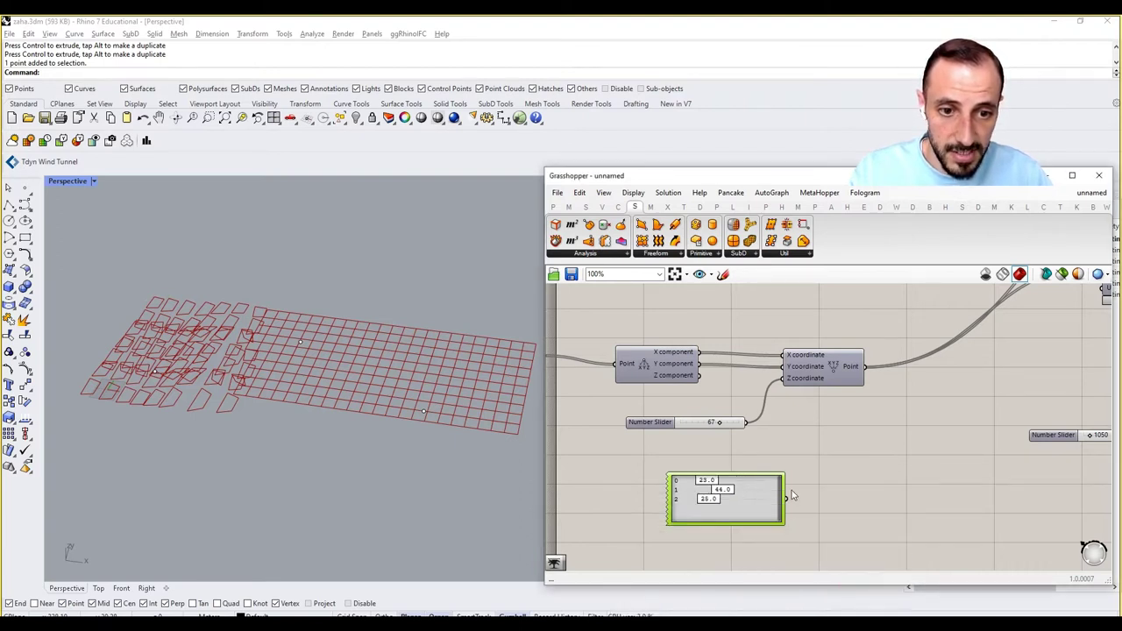
drag(786, 498, 786, 382)
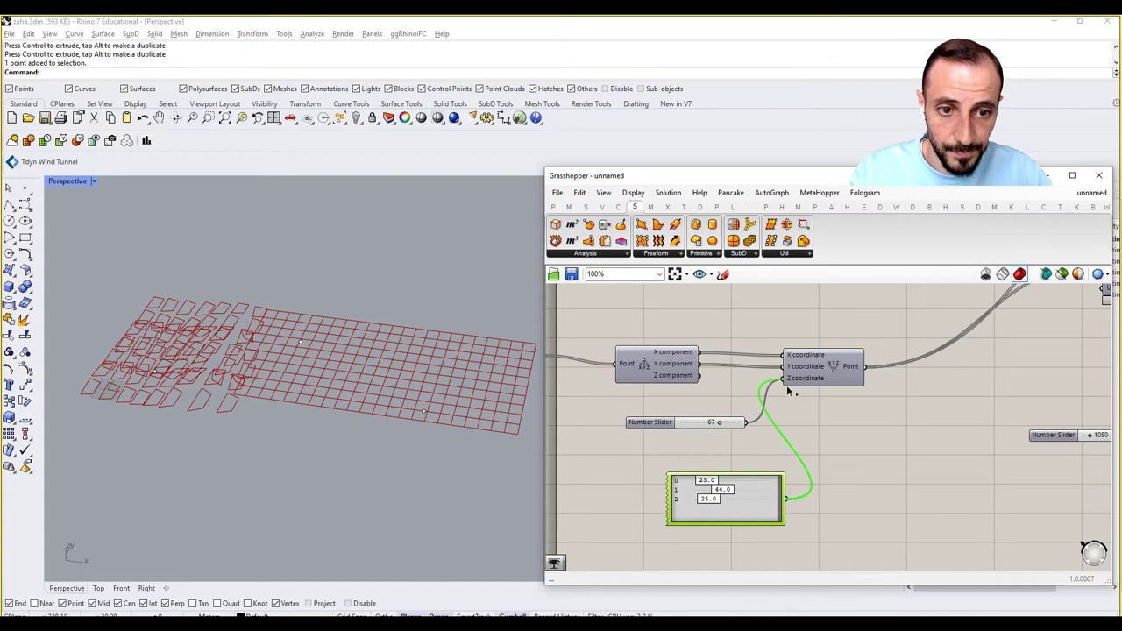
click(689, 421)
key(Delete)
Add a second Gene Pool below the 1050 number slider that feeds the Division component.
right_drag(873, 450, 633, 440)
right_drag(955, 452, 875, 448)
scroll(874, 449, down, 3)
scroll(1031, 410, up, 2)
right_drag(805, 464, 980, 426)
scroll(980, 425, down, 1)
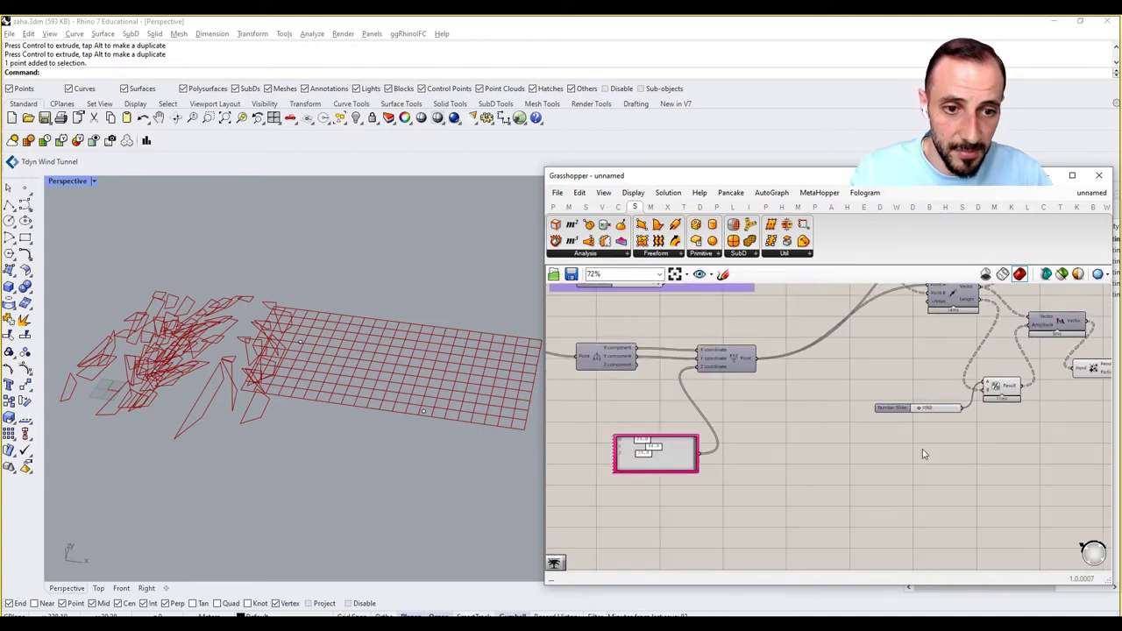
double_click(922, 451)
text(gene)
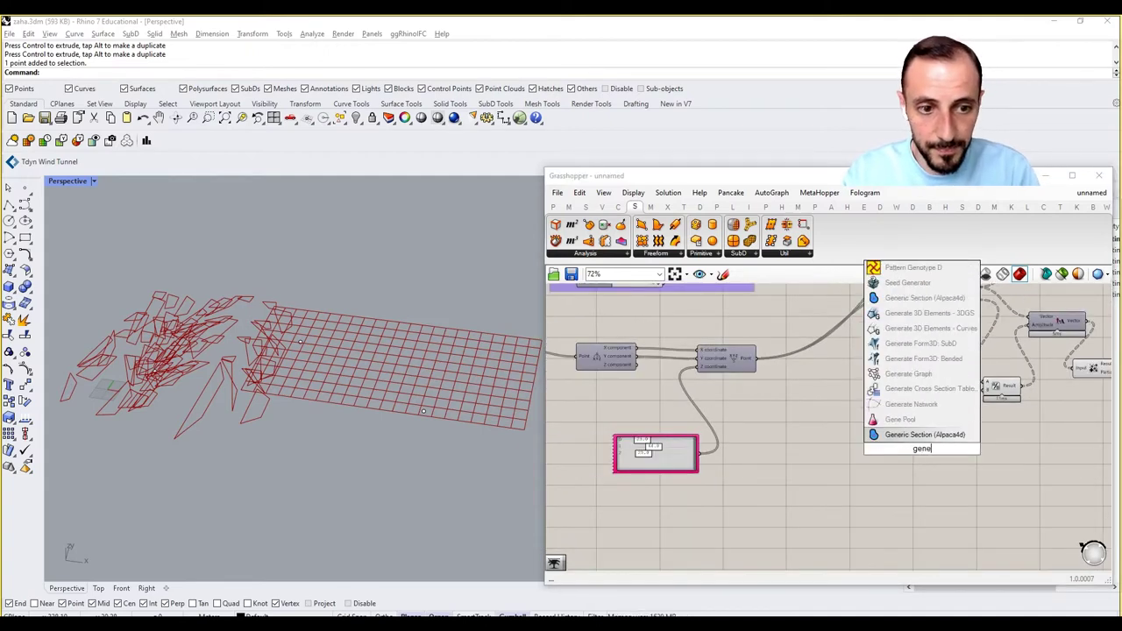
click(912, 420)
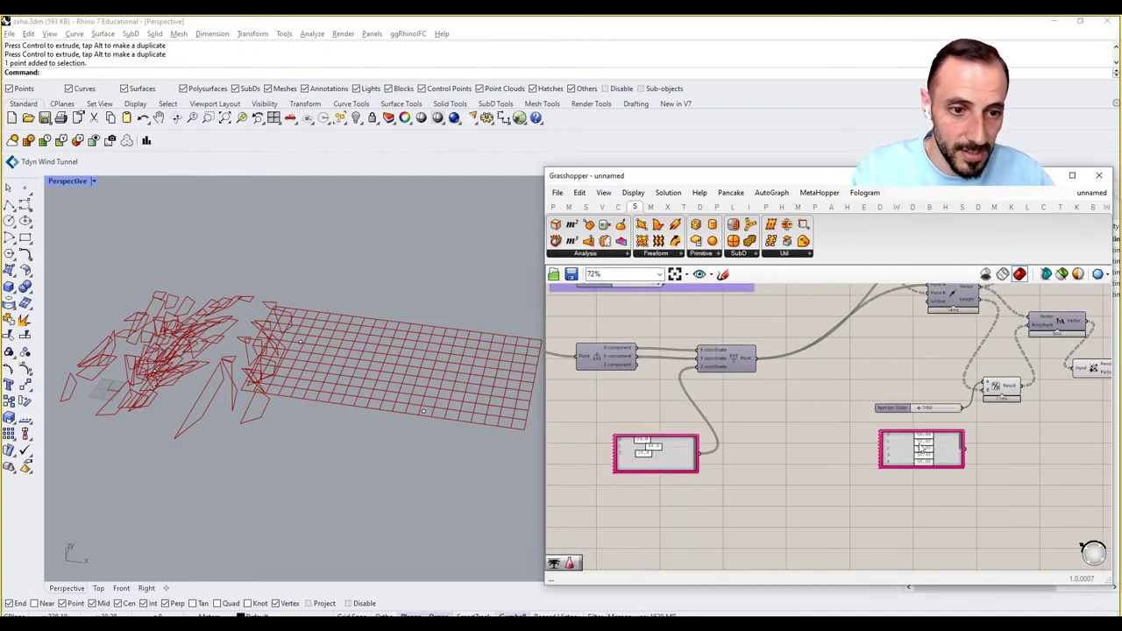
scroll(922, 448, up, 3)
Configure the second Gene Pool with 3 genes, one decimal place and a maximum of 1500.
right_click(922, 448)
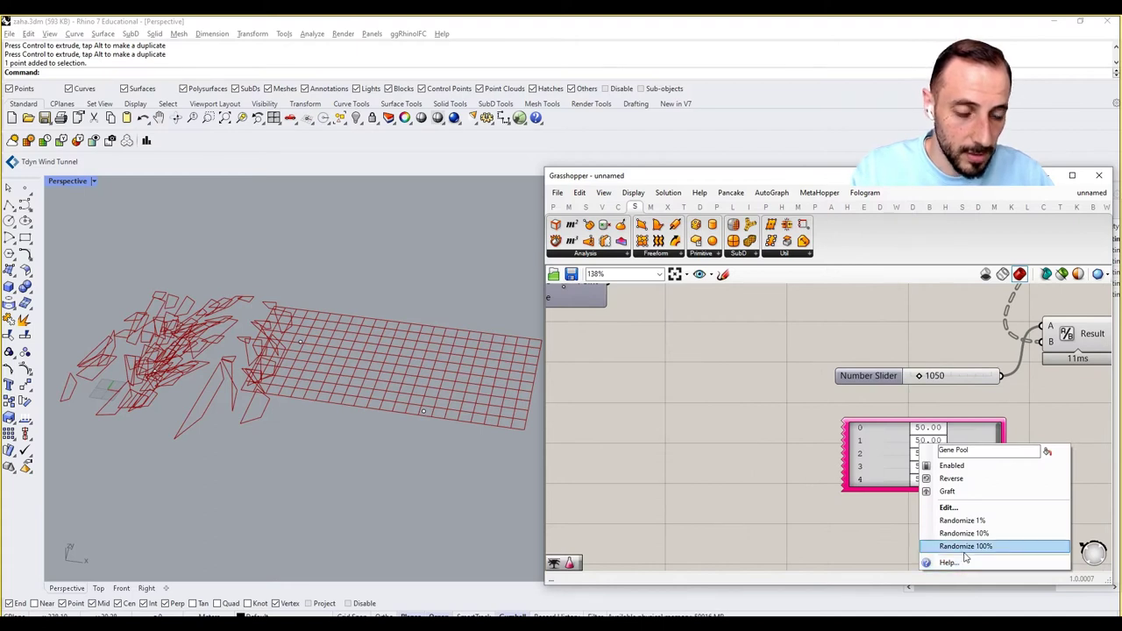
click(950, 506)
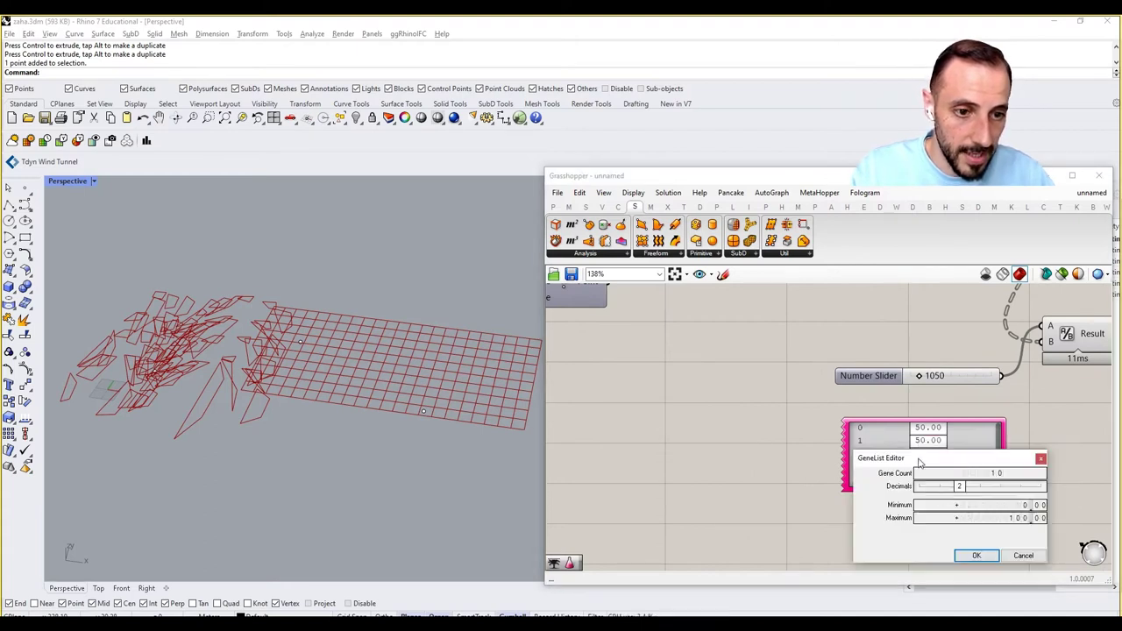
double_click(1007, 518)
text(1000)
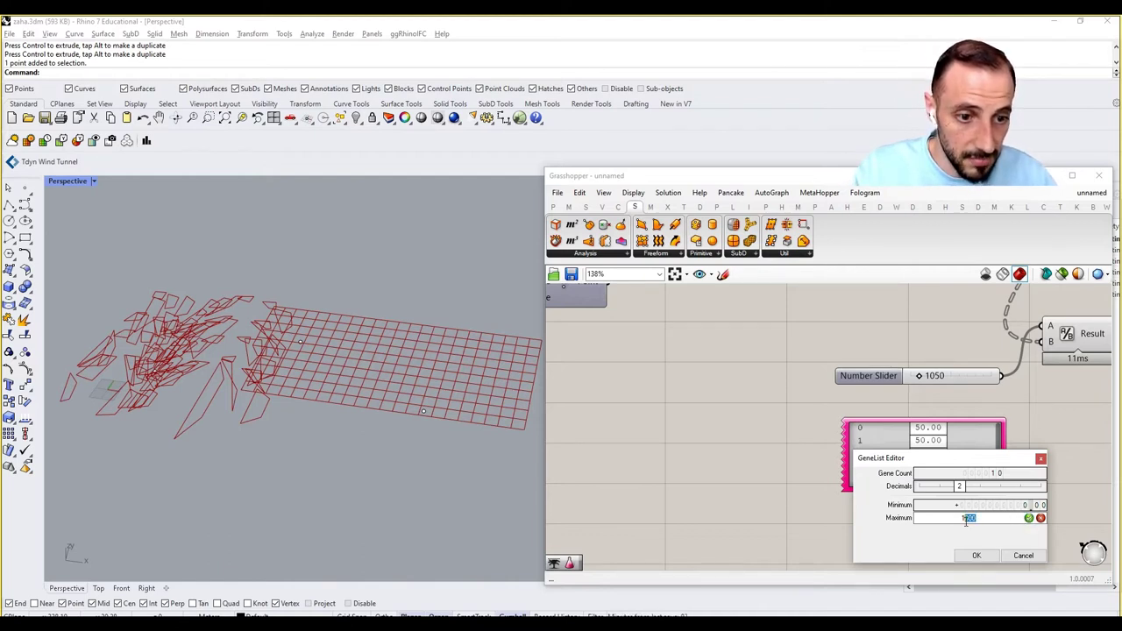
text(1500)
key(Return)
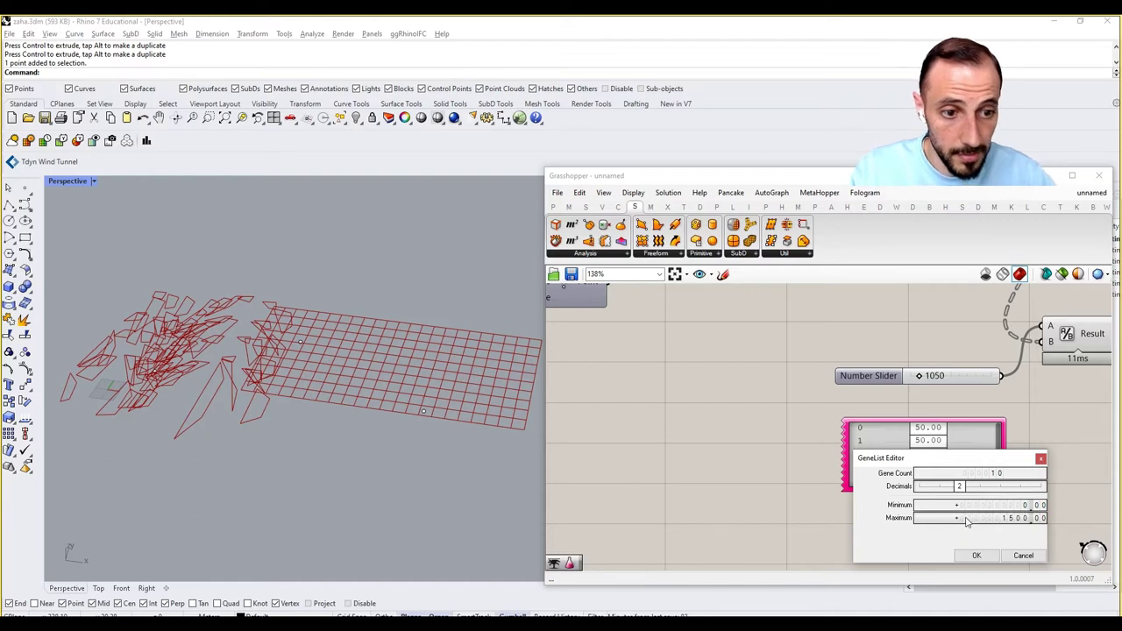
drag(964, 491, 945, 488)
double_click(969, 473)
text(3)
click(1028, 473)
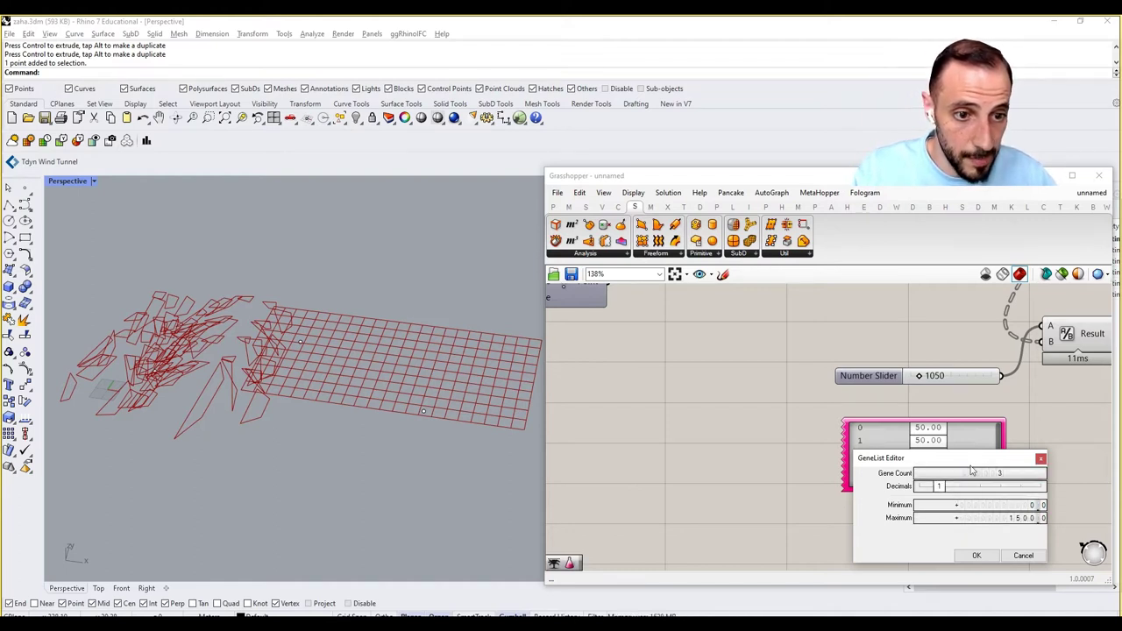
click(975, 555)
Randomize the second Gene Pool by 100% and connect it to input A of Division in place of the 1050 slider.
right_click(960, 471)
click(1002, 566)
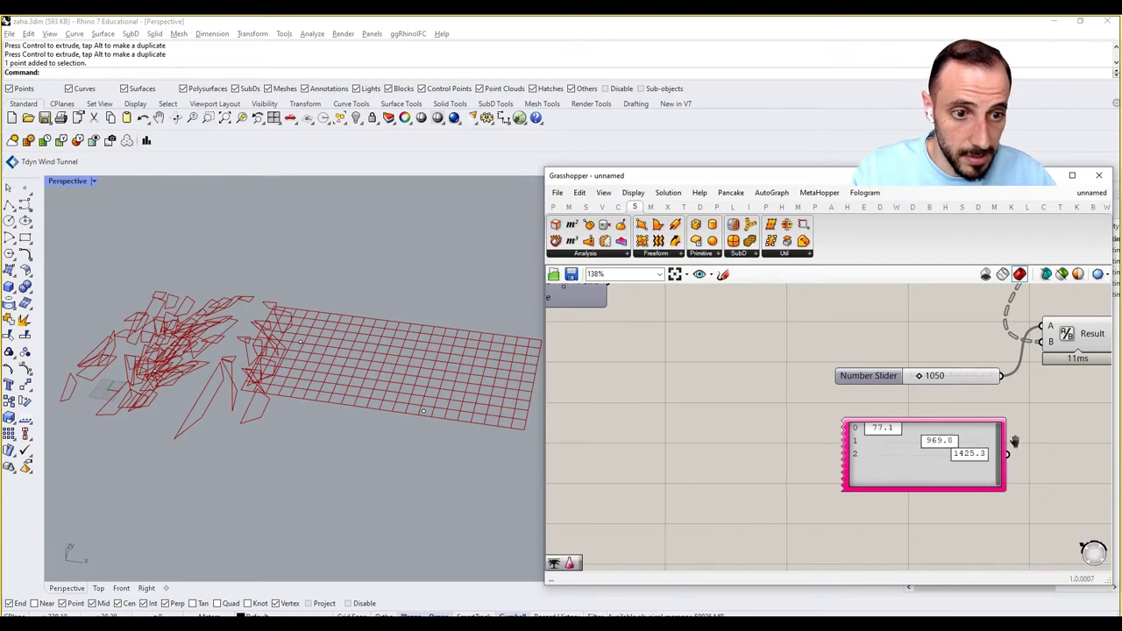
right_drag(1009, 445, 990, 474)
drag(988, 474, 1021, 359)
click(935, 394)
Move the Graft Tree component beside the cell corner points output and connect its grafted points to Point B of the vector component.
scroll(868, 399, down, 5)
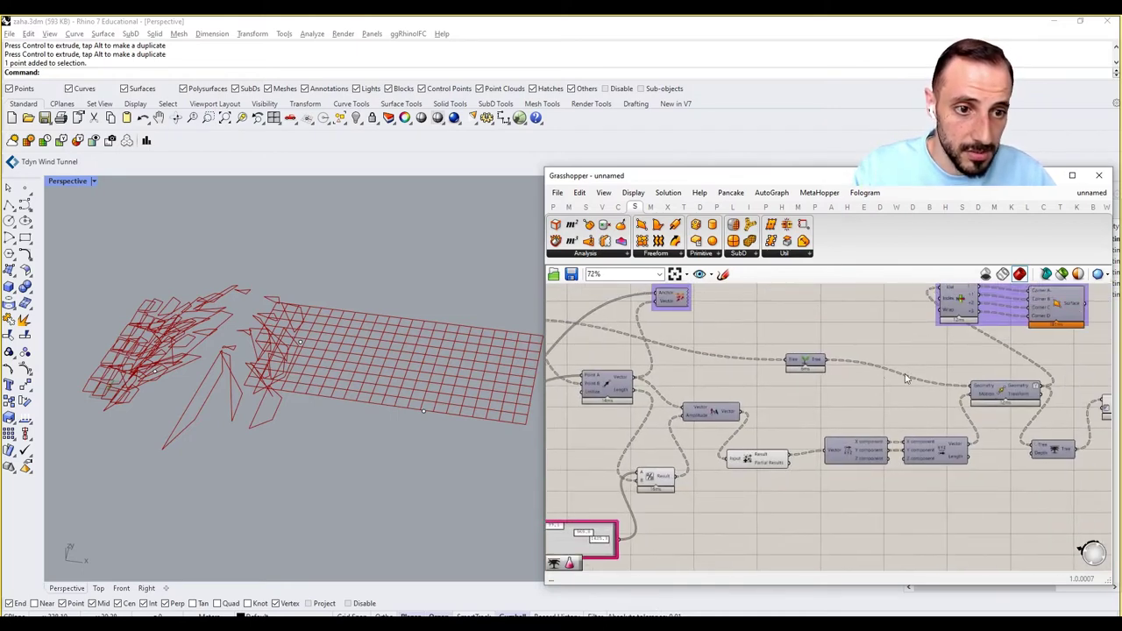
right_drag(766, 368, 903, 374)
mouse_move(849, 359)
right_drag(739, 400, 763, 402)
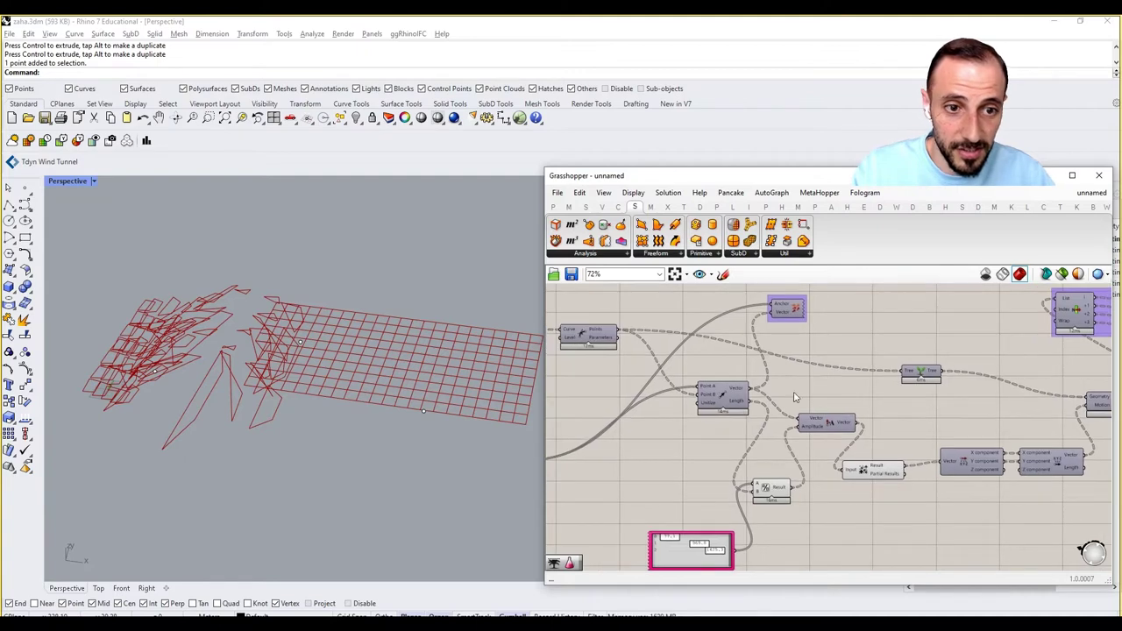
click(917, 373)
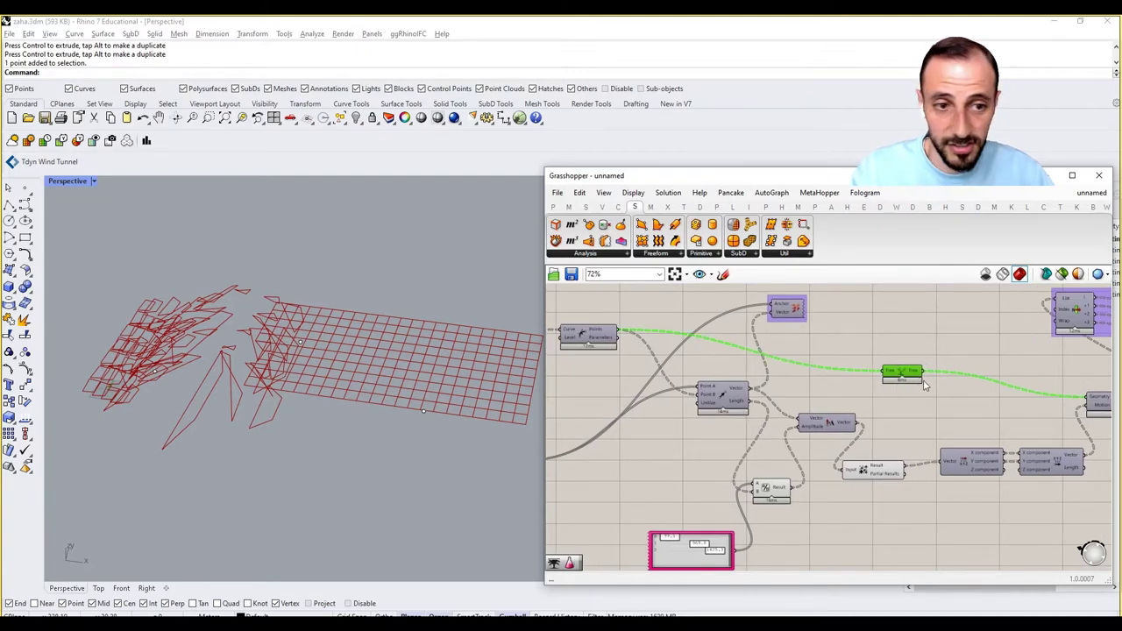
right_drag(943, 389, 882, 387)
mouse_move(874, 371)
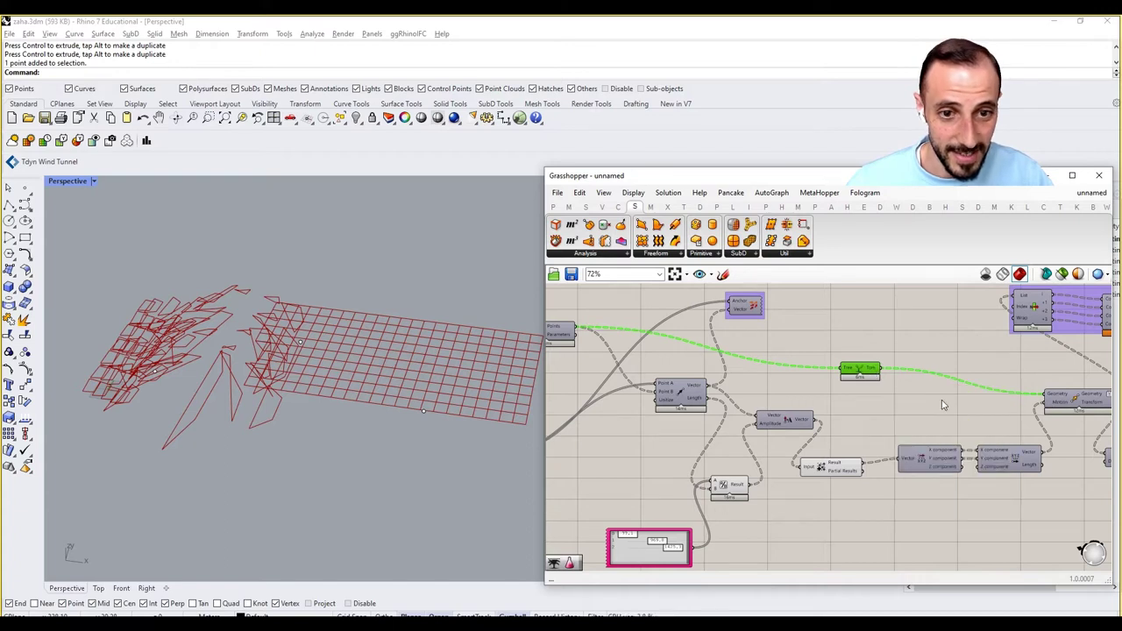
right_drag(562, 344, 641, 349)
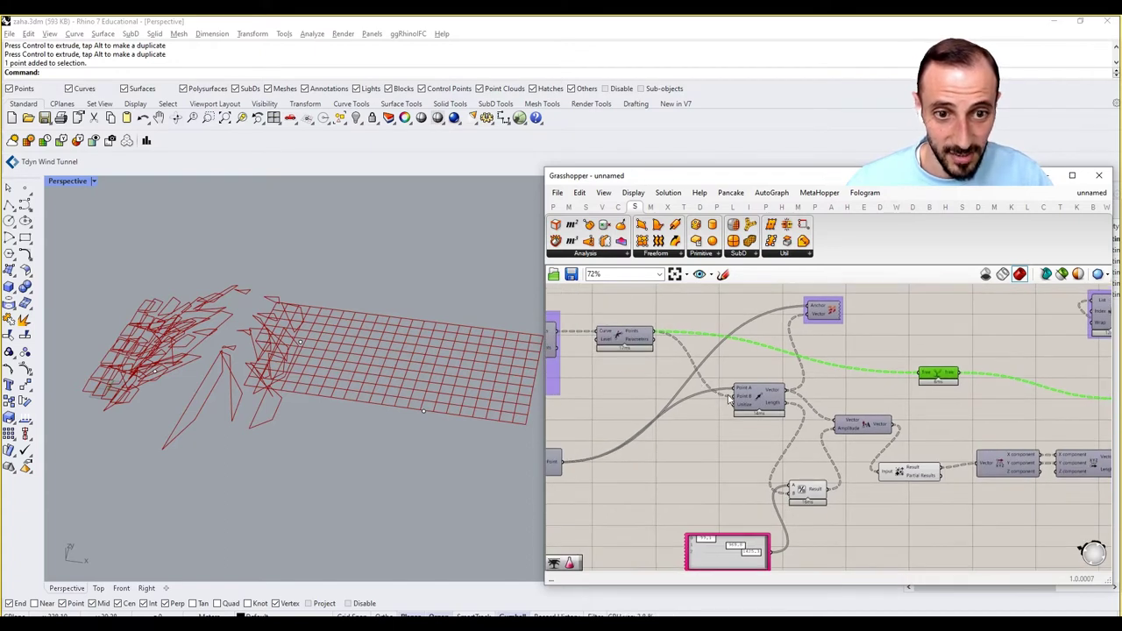
drag(945, 375, 741, 397)
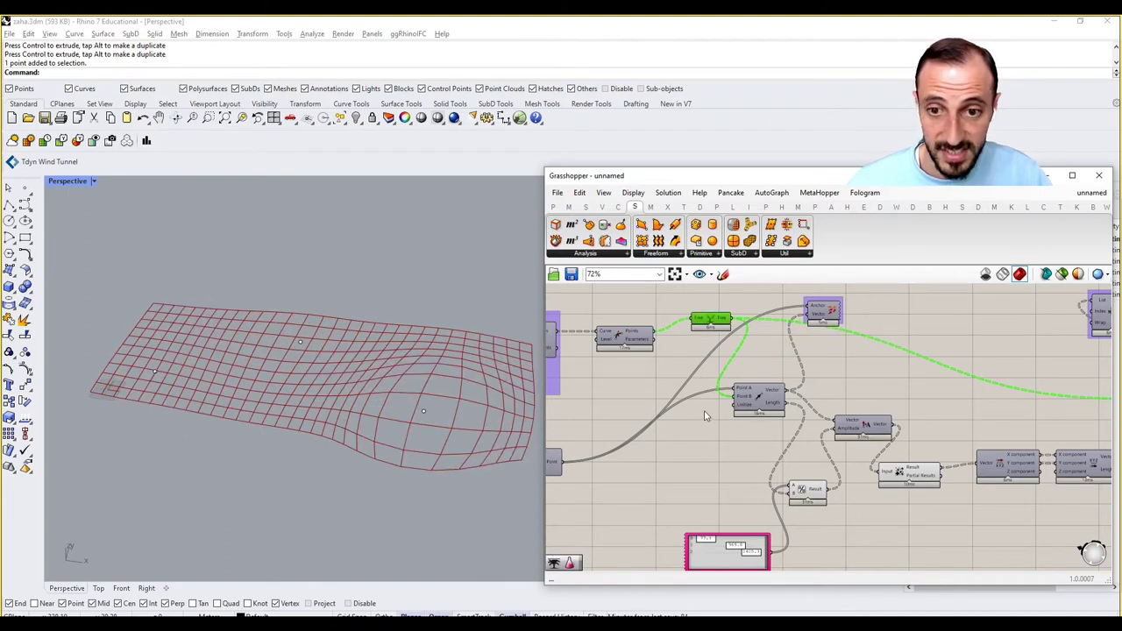
drag(711, 321, 685, 339)
drag(755, 399, 763, 400)
Shift the downstream components away from the two-point vector component and move the second Gene Pool next to Division.
right_drag(794, 403, 687, 397)
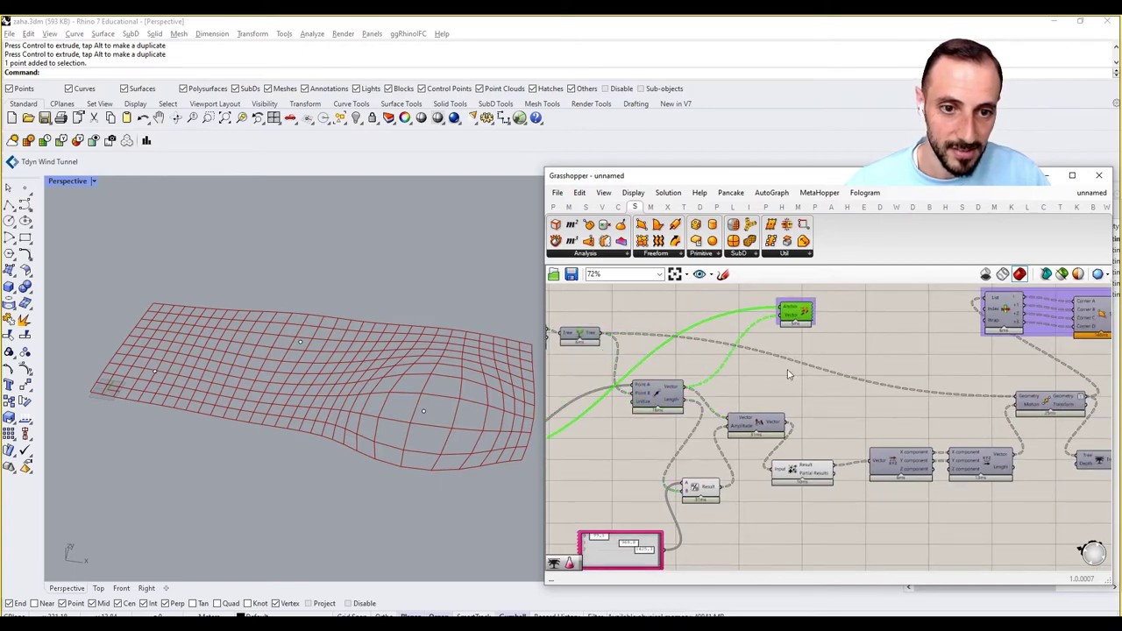
scroll(797, 395, down, 3)
drag(1069, 315, 745, 488)
drag(789, 452, 886, 453)
drag(786, 426, 711, 475)
click(703, 489)
drag(596, 528, 636, 508)
Group the attractor point, Deconstruct, Construct Point and Z-coordinate Gene Pool components.
scroll(637, 513, down, 2)
drag(843, 415, 631, 518)
key(ctrl+g)
Group the second Gene Pool with the Division, Amplitude and Mass Addition components.
scroll(919, 517, up, 3)
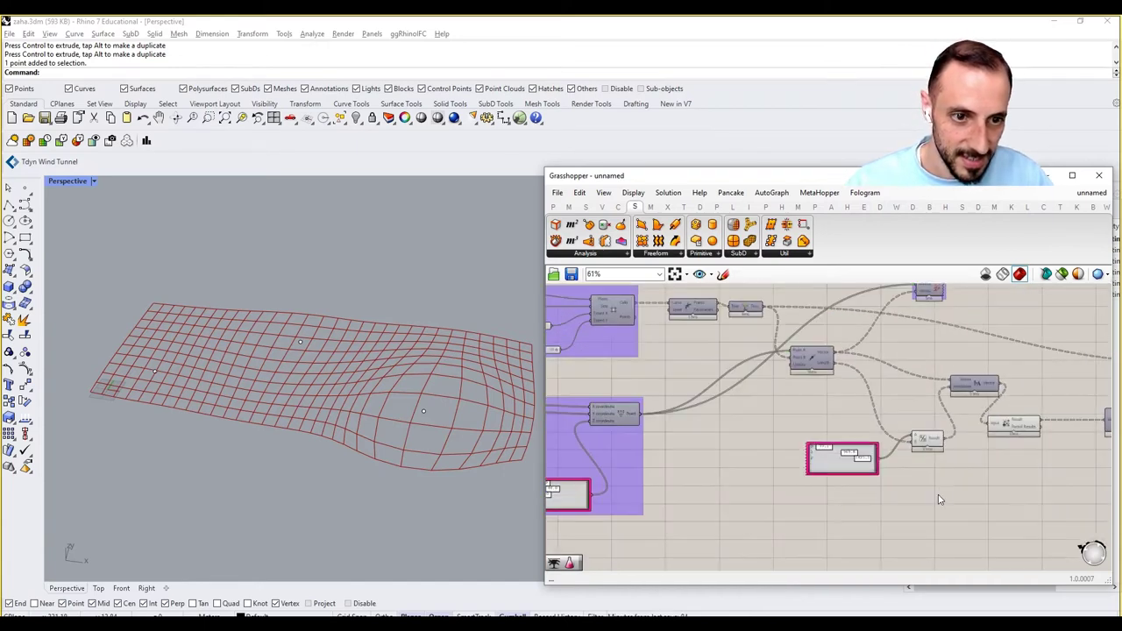
drag(1043, 355, 863, 492)
key(ctrl+g)
click(865, 498)
Raise the first gene value in the Gene Pool that drives the attractor points' Z coordinate.
scroll(852, 455, up, 4)
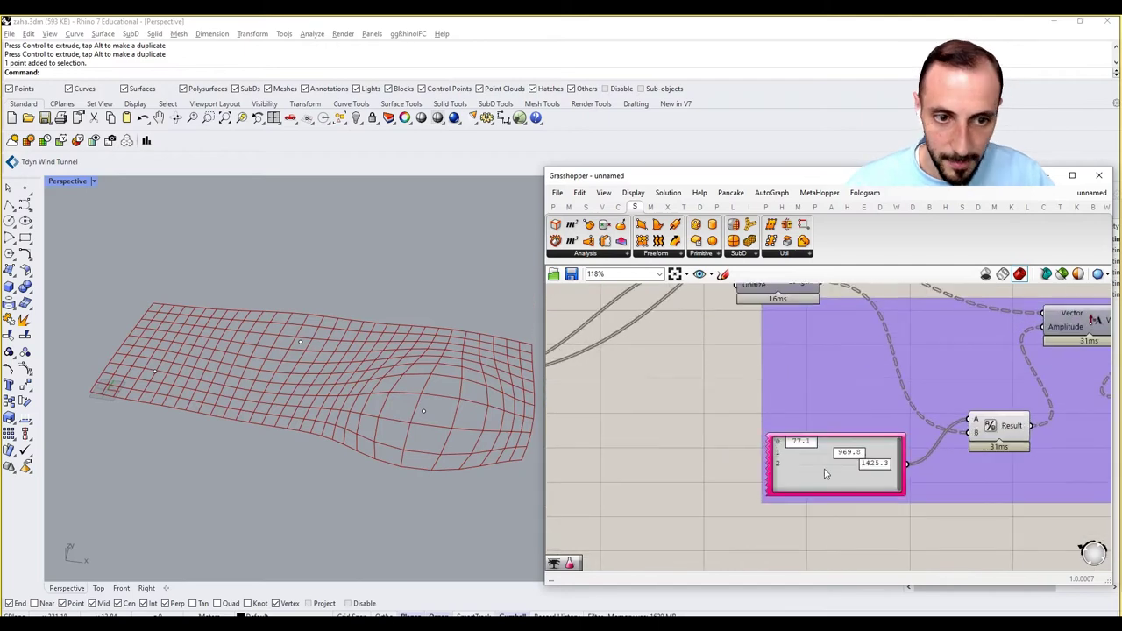
right_drag(855, 467, 1035, 455)
scroll(929, 456, down, 3)
scroll(710, 461, up, 1)
right_drag(615, 459, 796, 442)
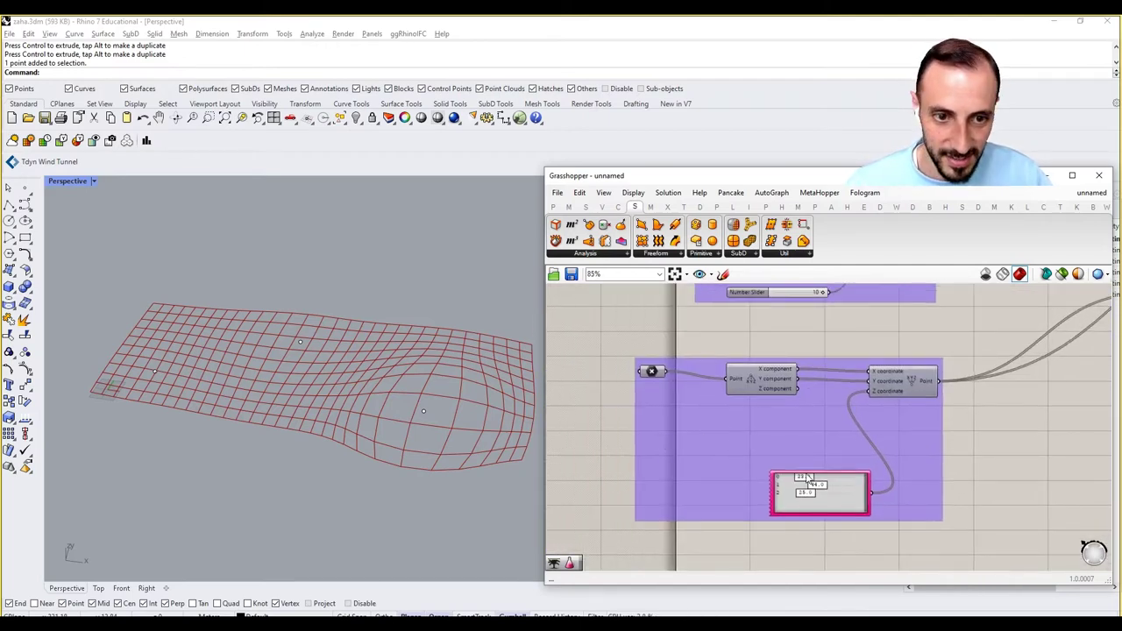
drag(827, 480, 831, 479)
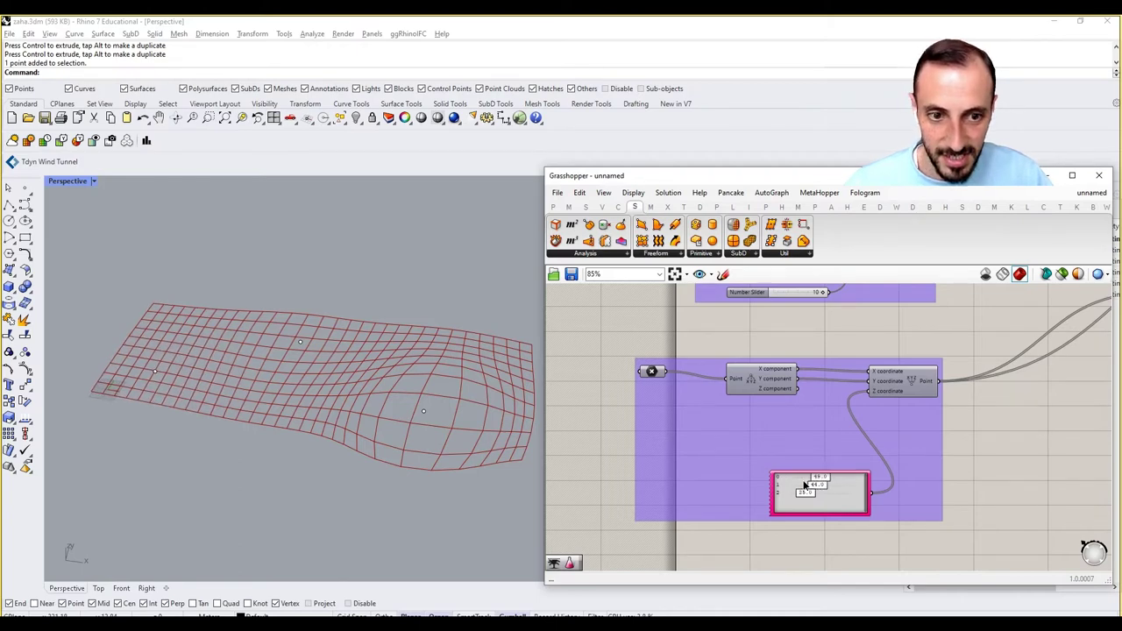
Set the first gene of the Gene Pool feeding Division to 366.7 and the second to 1500.0.
scroll(972, 473, down, 4)
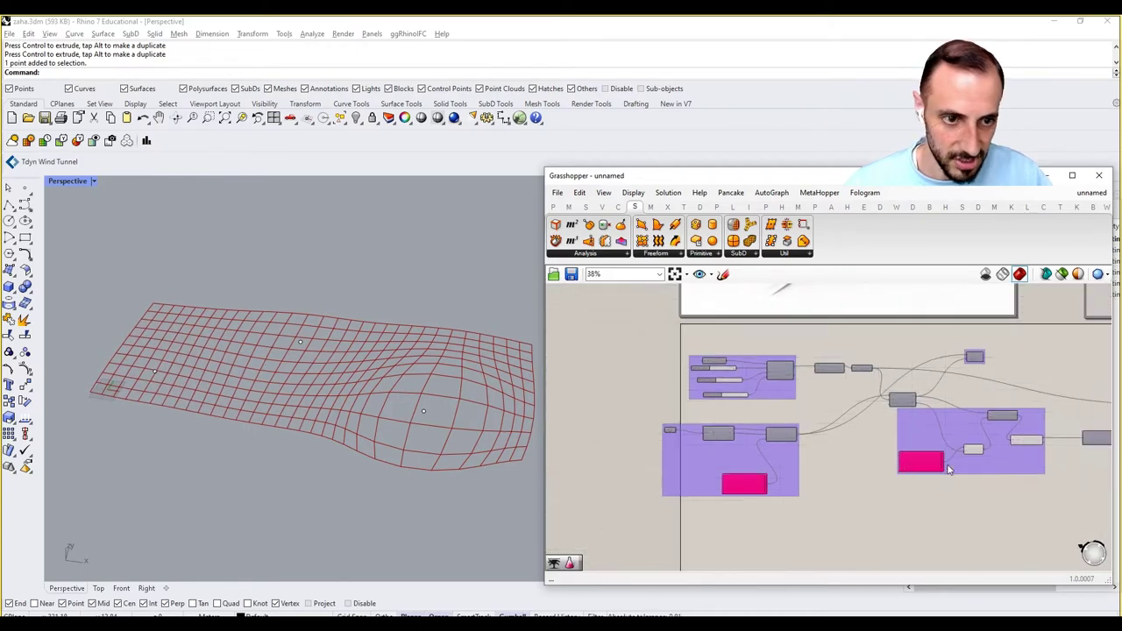
scroll(947, 459, up, 7)
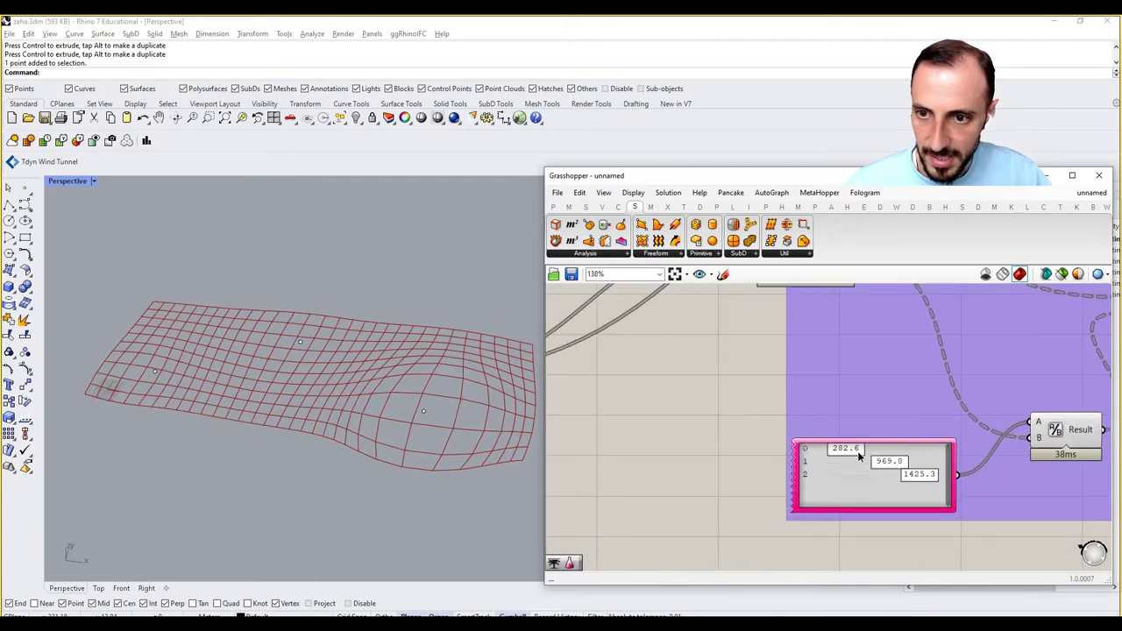
right_drag(838, 465, 976, 462)
scroll(994, 452, down, 3)
scroll(1024, 460, up, 3)
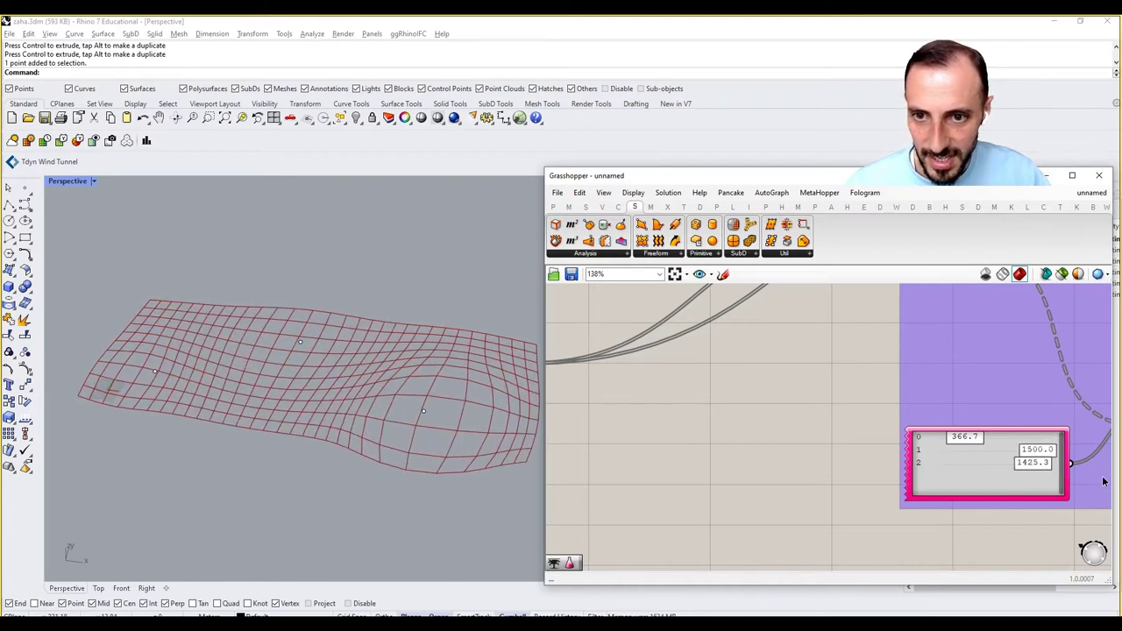
Lower the first gene of the Z-coordinate Gene Pool to 22.0 and the second to 27.7.
scroll(976, 454, down, 3)
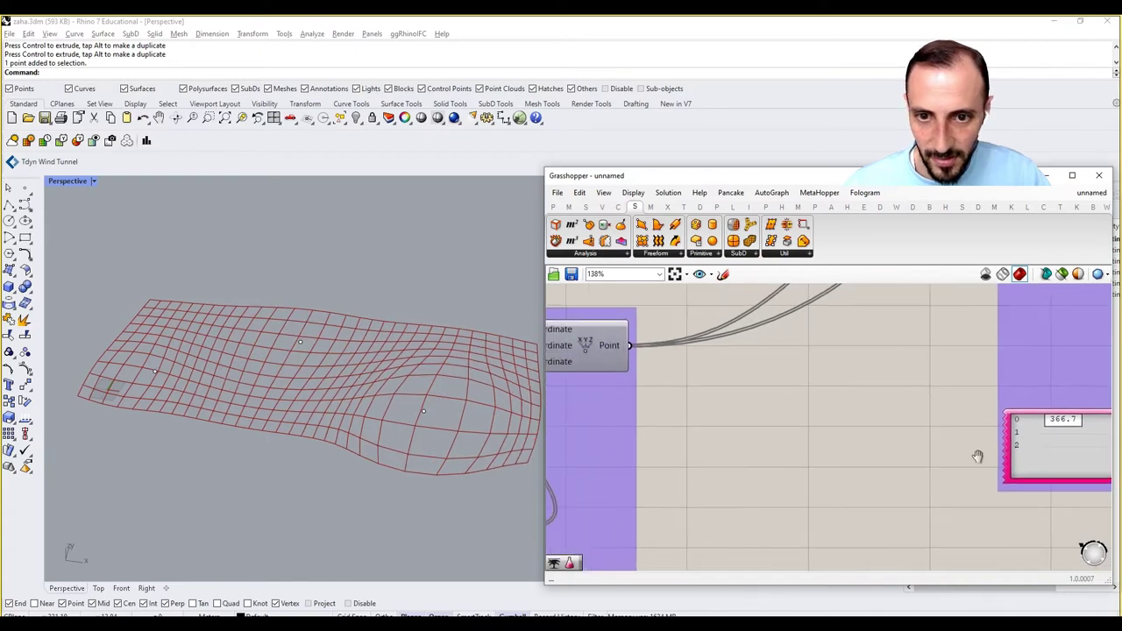
scroll(780, 460, up, 4)
drag(765, 476, 745, 472)
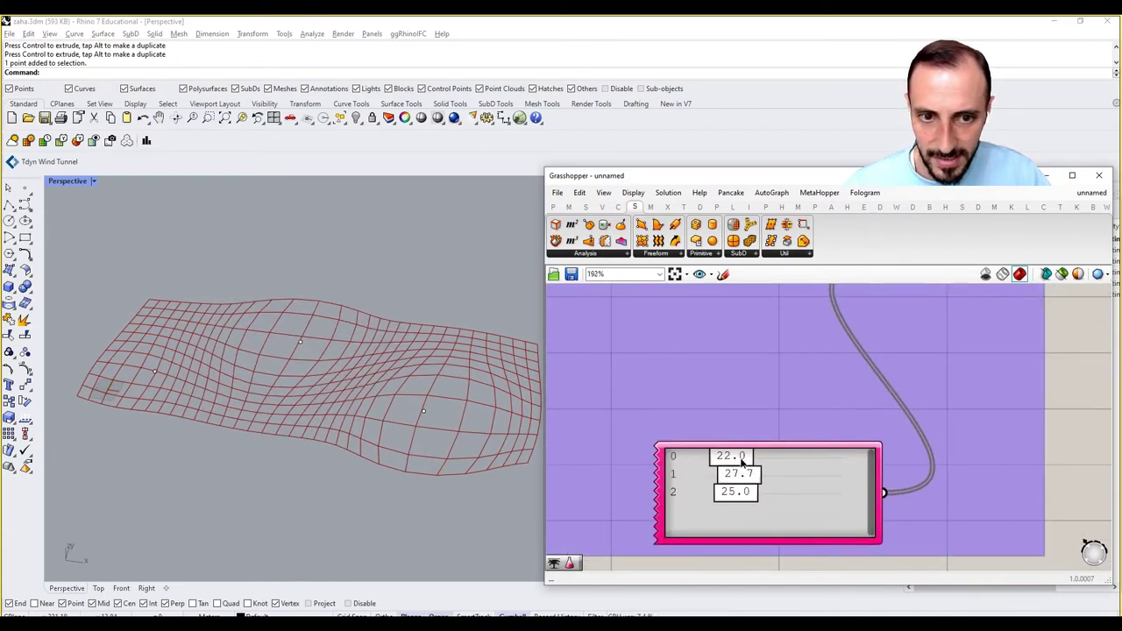
Add a Point List component in the attractor group and connect the attractor Point parameter to its Points input.
scroll(758, 451, down, 4)
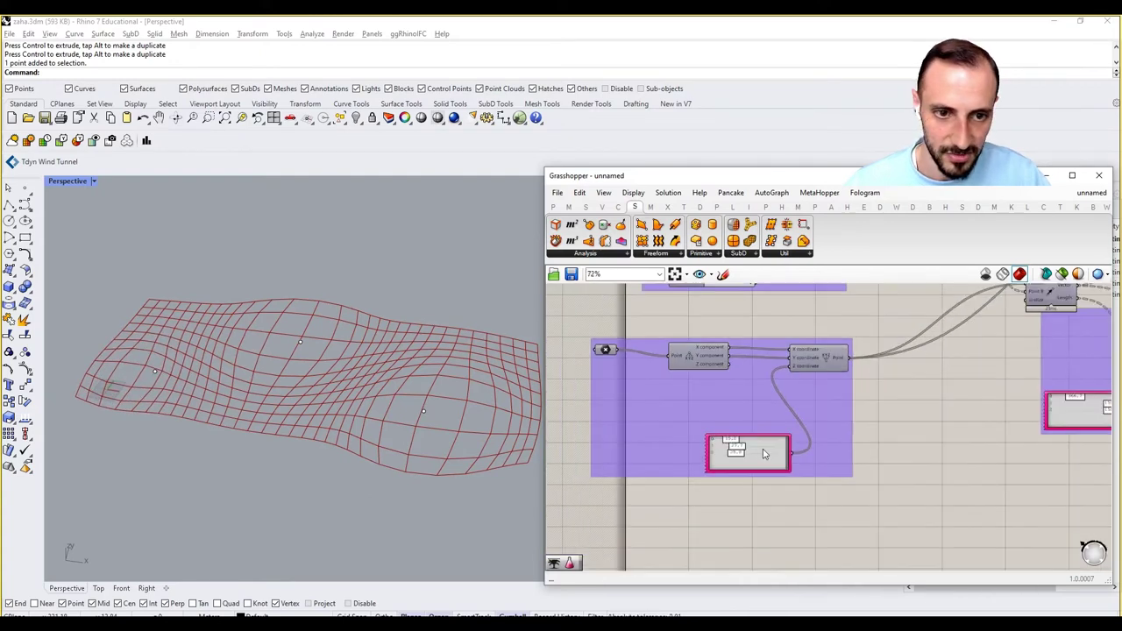
double_click(647, 507)
text(point list)
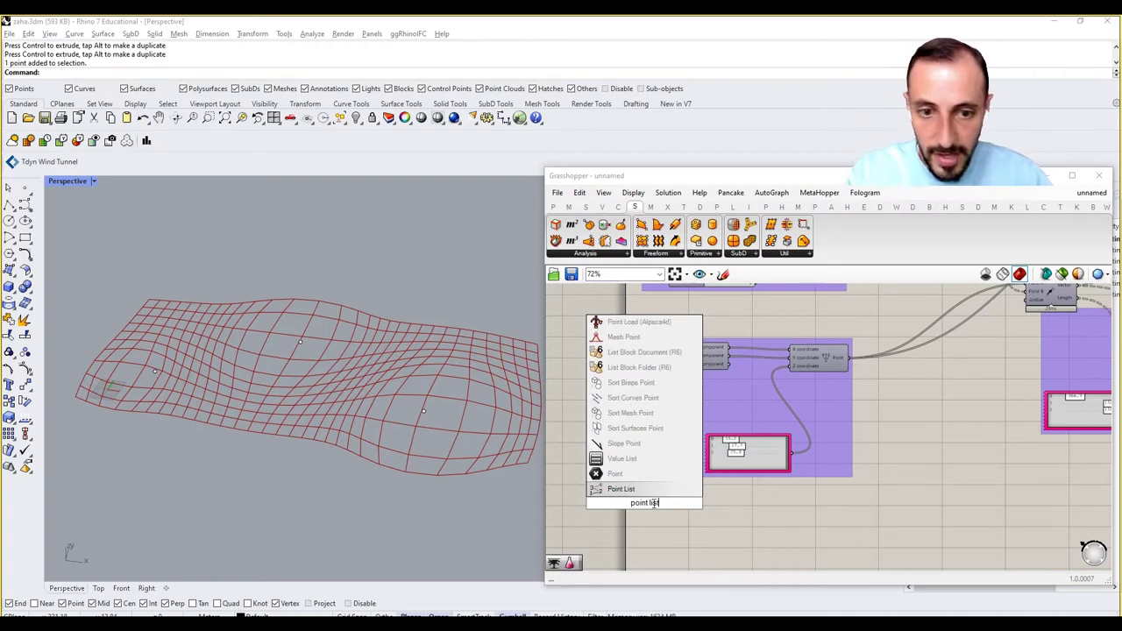
click(645, 490)
drag(648, 457, 652, 393)
drag(617, 350, 638, 394)
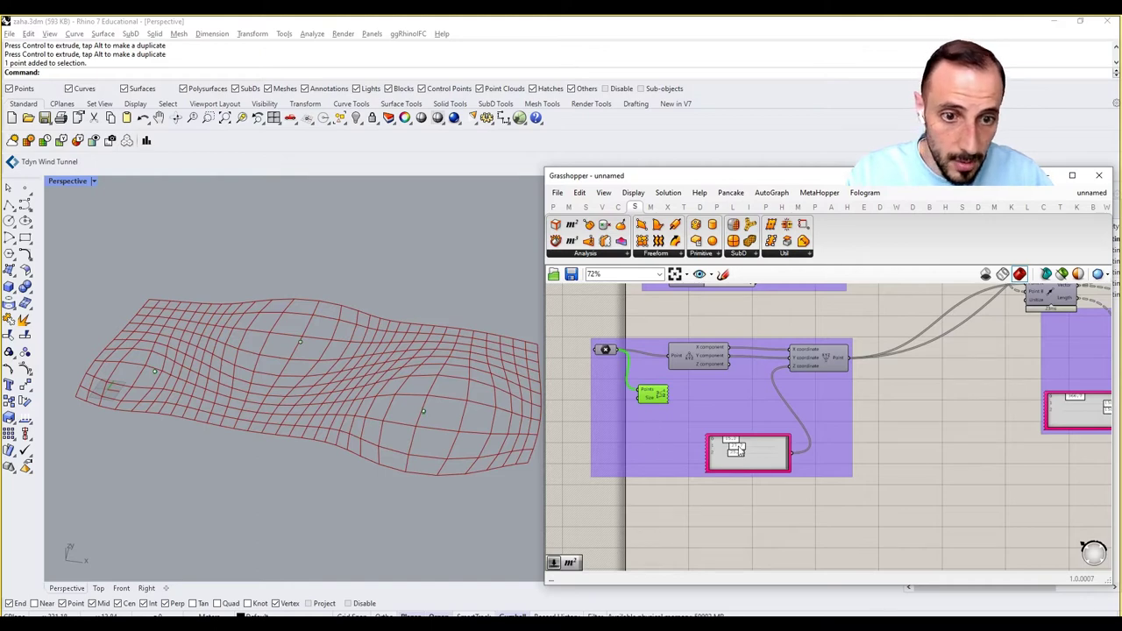
Create a number slider with the value 10 and connect it to the Point List's Size input.
double_click(565, 401)
text(10)
key(Return)
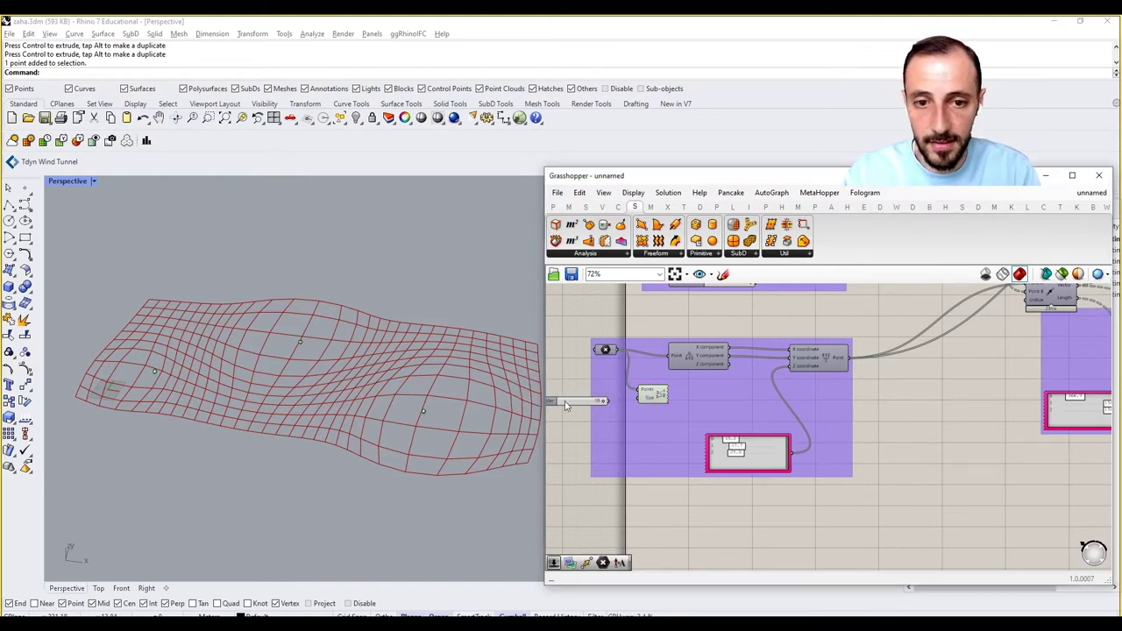
scroll(578, 410, up, 2)
drag(576, 412, 695, 445)
drag(655, 406, 659, 403)
key(ctrl+z)
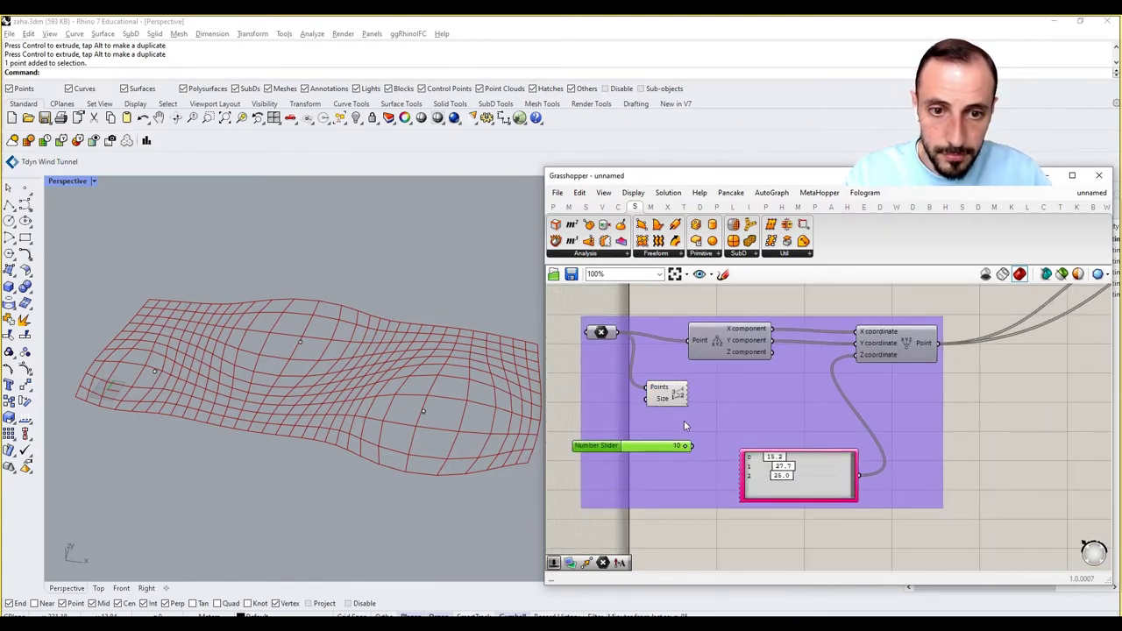
drag(693, 446, 648, 399)
click(663, 400)
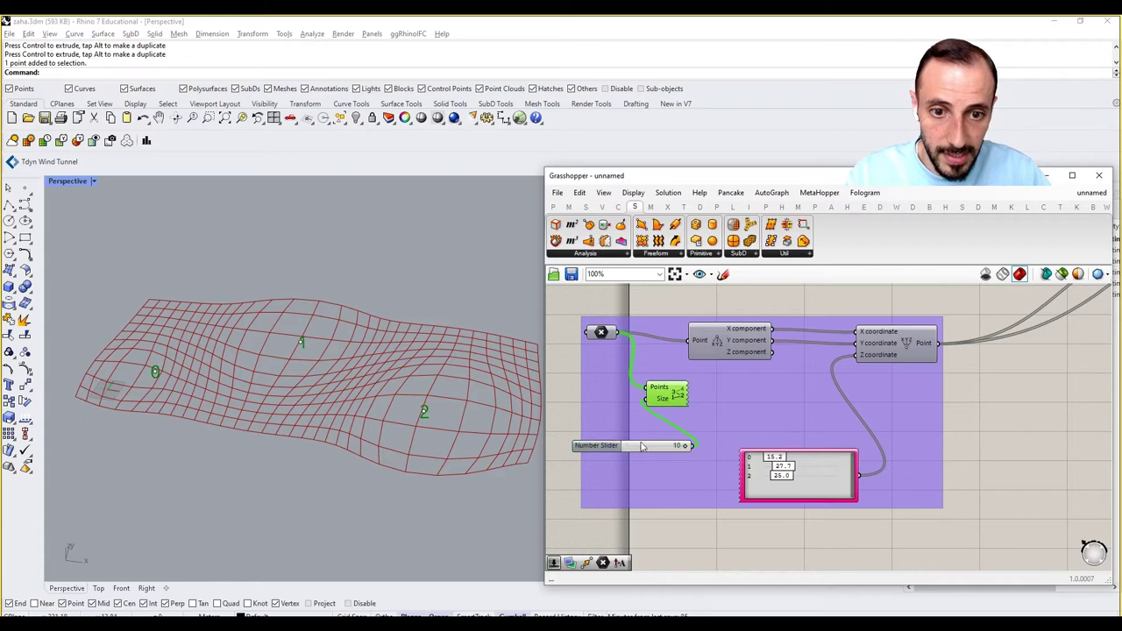
Add the Point List component and its size slider to the attractor points' group.
shift+click(641, 447)
right_click(757, 413)
click(777, 507)
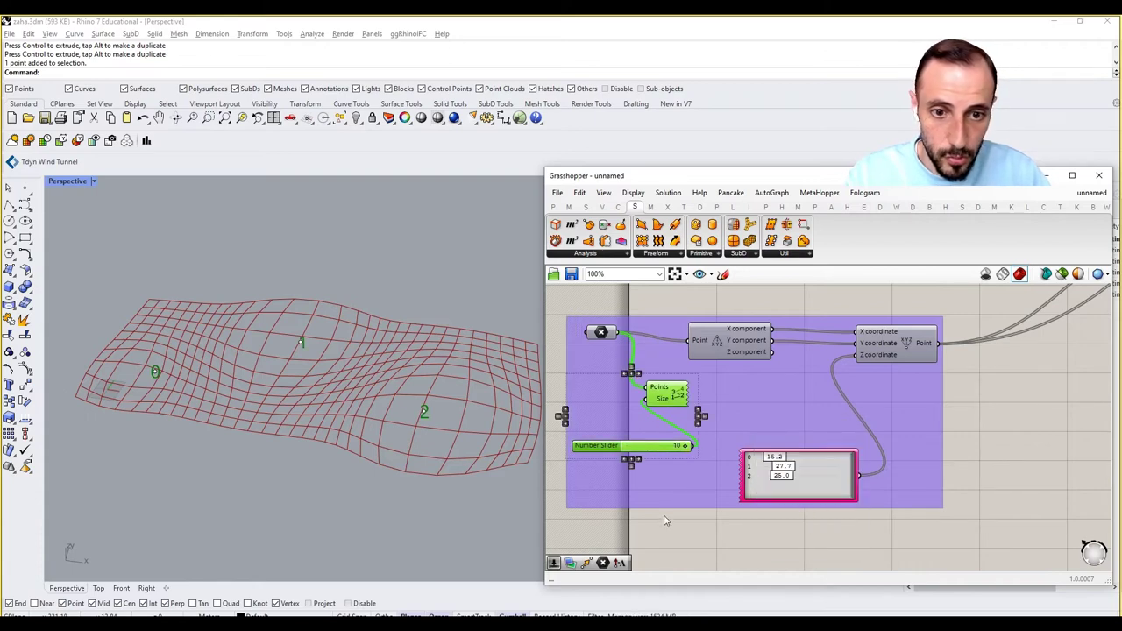
click(663, 521)
Group the Trim Tree and Polyline components.
scroll(768, 465, down, 1)
scroll(883, 454, down, 5)
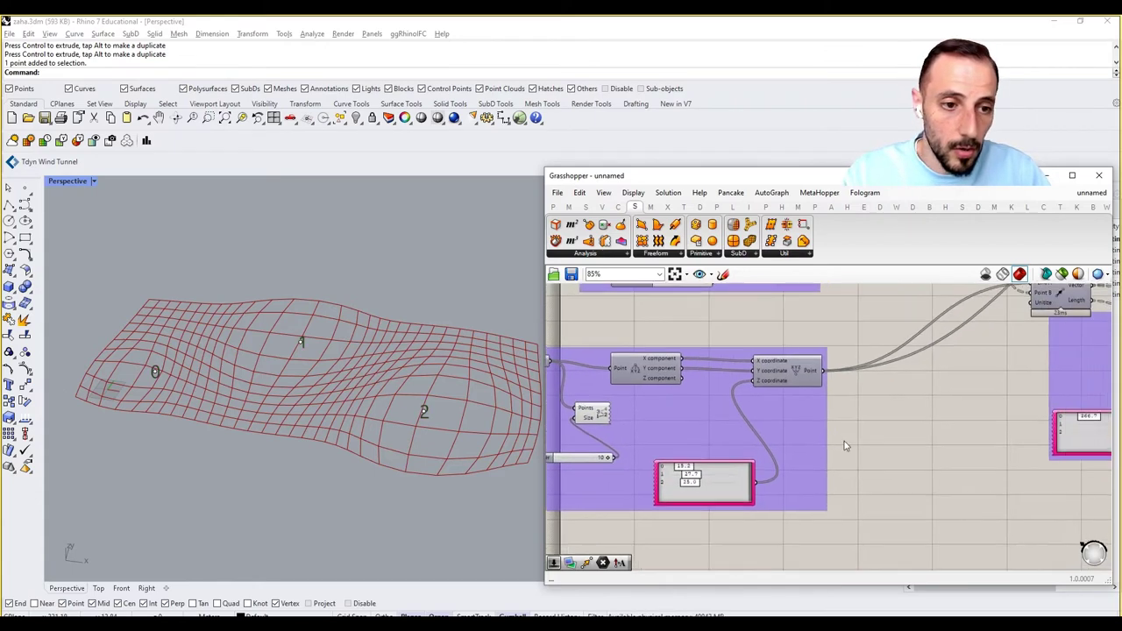
scroll(1005, 399, up, 5)
click(945, 450)
click(933, 429)
right_drag(933, 428, 965, 412)
scroll(964, 405, down, 1)
drag(1017, 397, 942, 457)
key(ctrl+g)
Colour the Trim Tree and Polyline group solid red with hue 0, saturation 100, value 100 and alpha 255.
click(950, 422)
right_click(956, 403)
mouse_move(989, 525)
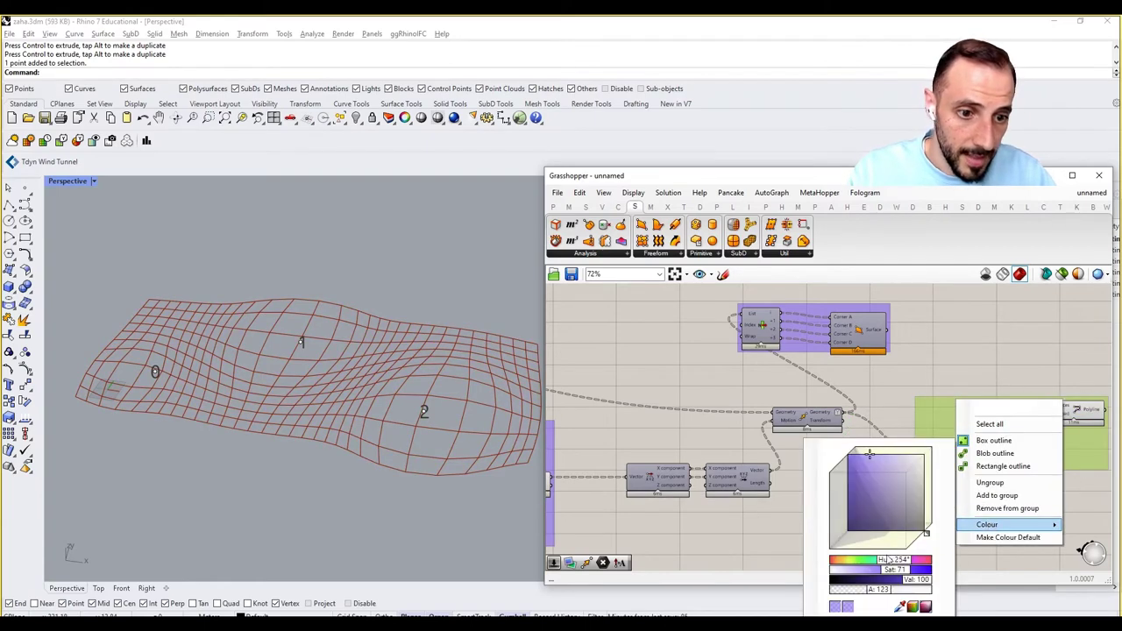
drag(885, 562, 805, 565)
drag(913, 581, 936, 582)
click(766, 538)
right_drag(797, 453, 759, 471)
right_click(934, 440)
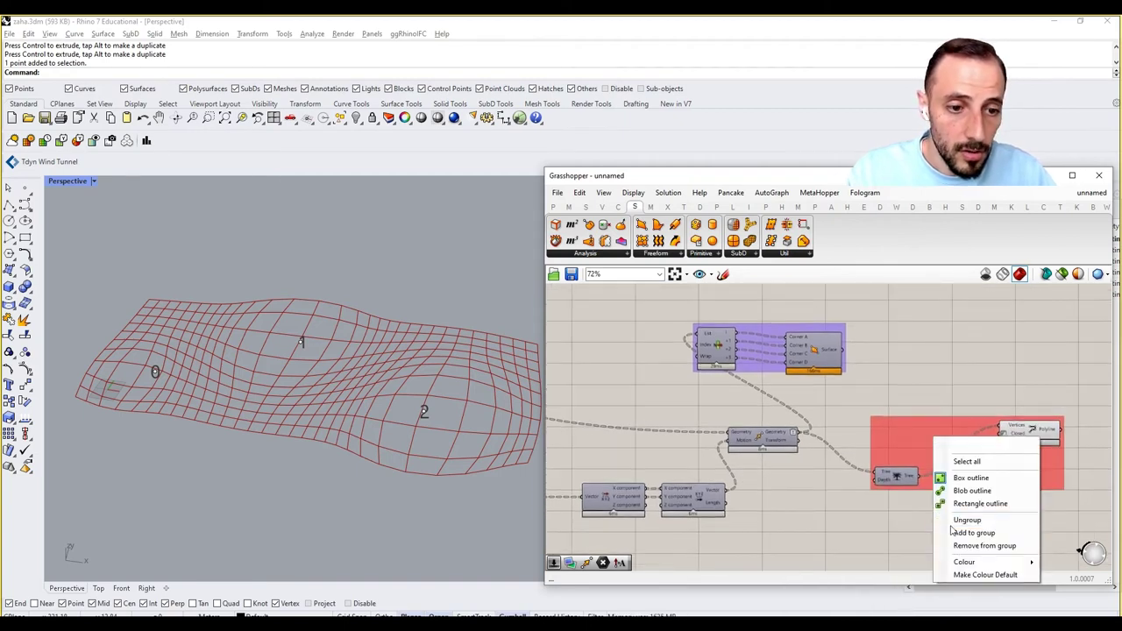
mouse_move(960, 565)
drag(863, 588, 928, 590)
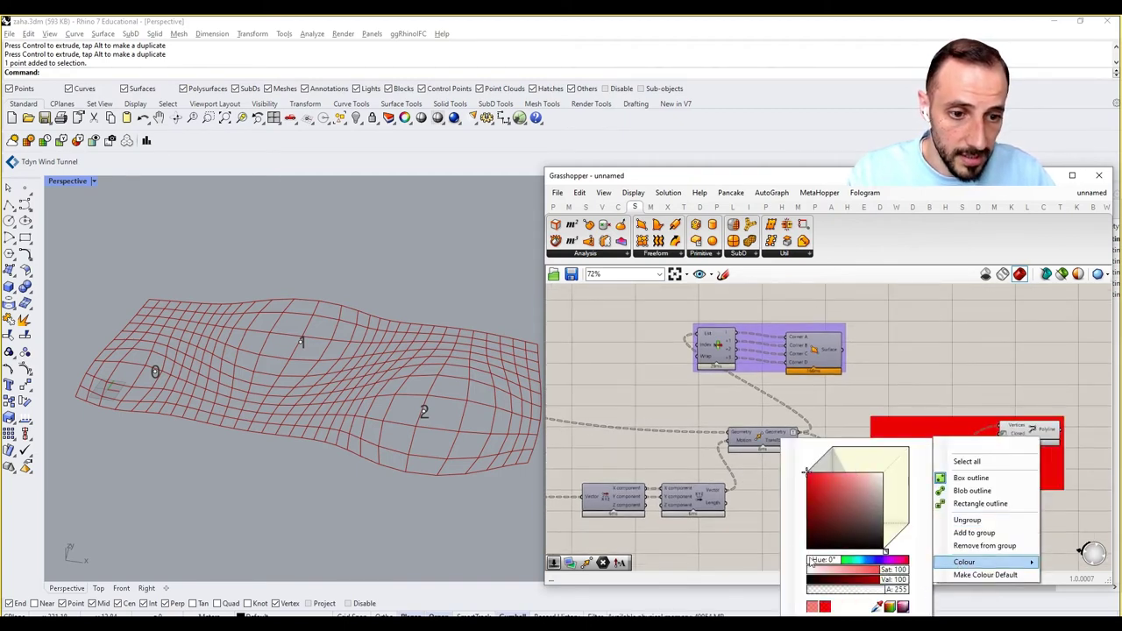
click(748, 526)
Add a Graph Mapper component and place it on the empty canvas beyond the red Polyline group.
scroll(746, 518, down, 6)
right_drag(611, 368, 708, 380)
scroll(683, 371, up, 3)
right_drag(636, 417, 635, 431)
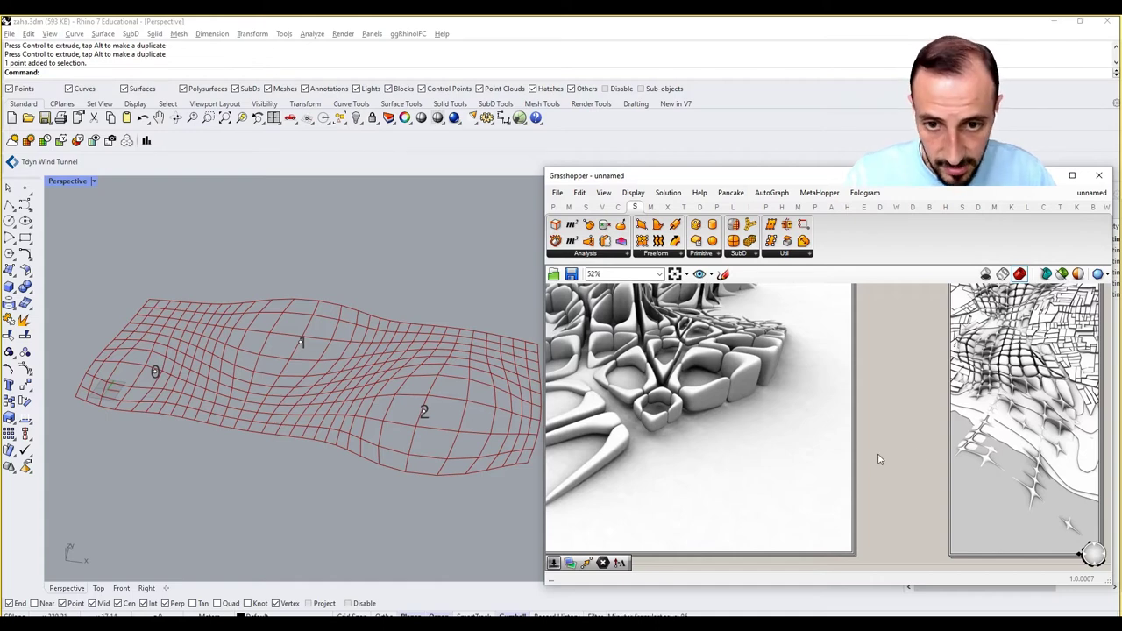
scroll(771, 380, down, 3)
scroll(944, 439, up, 4)
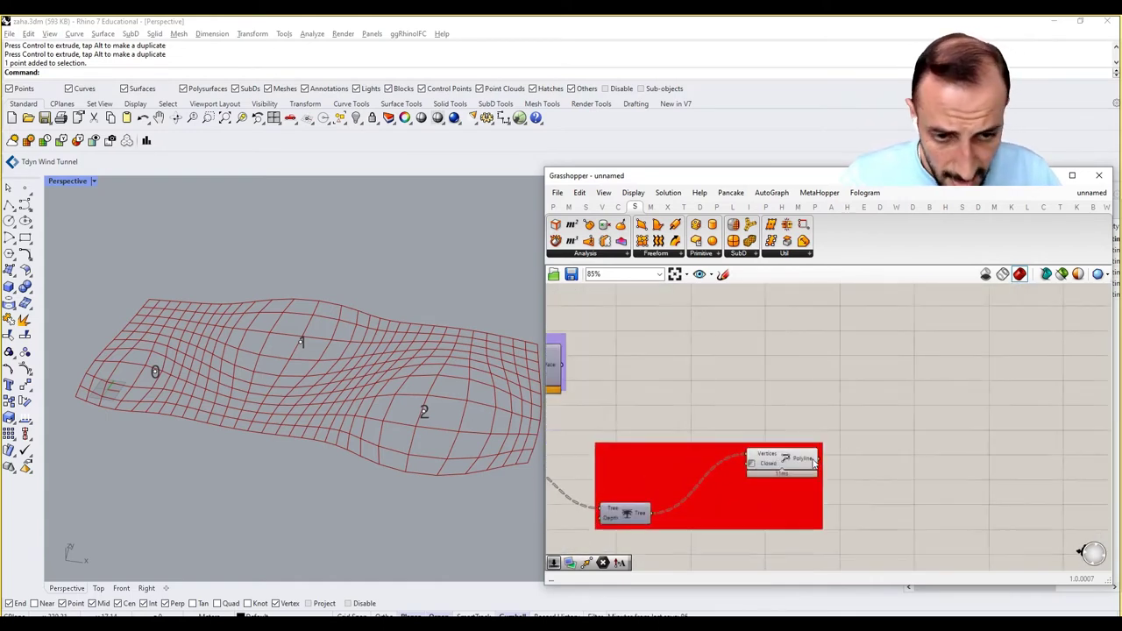
scroll(811, 463, up, 1)
drag(786, 470, 787, 495)
double_click(943, 457)
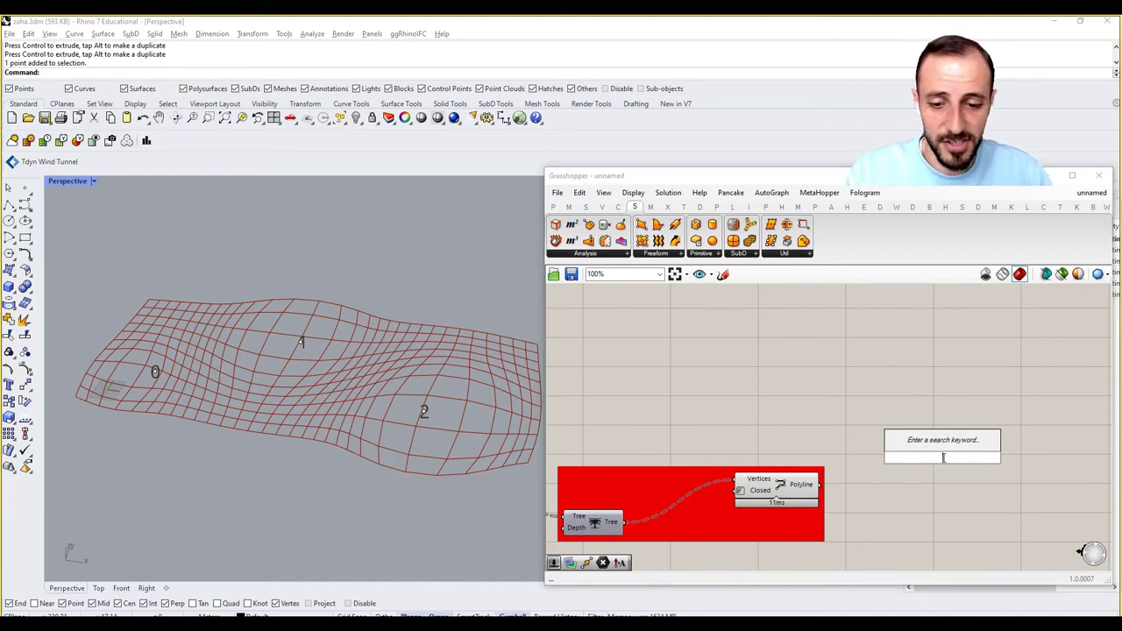
text(graph)
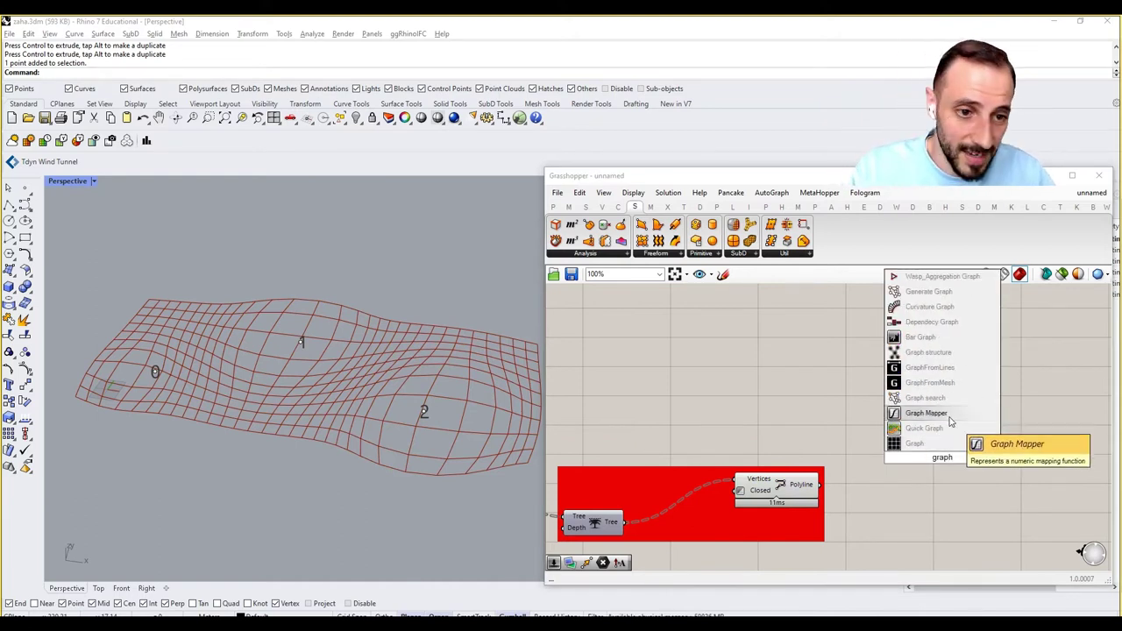
click(950, 412)
right_drag(933, 443, 866, 376)
drag(869, 391, 942, 476)
Set the Graph Mapper's graph type to Bezier and move the component further away from the Polyline group.
right_click(933, 472)
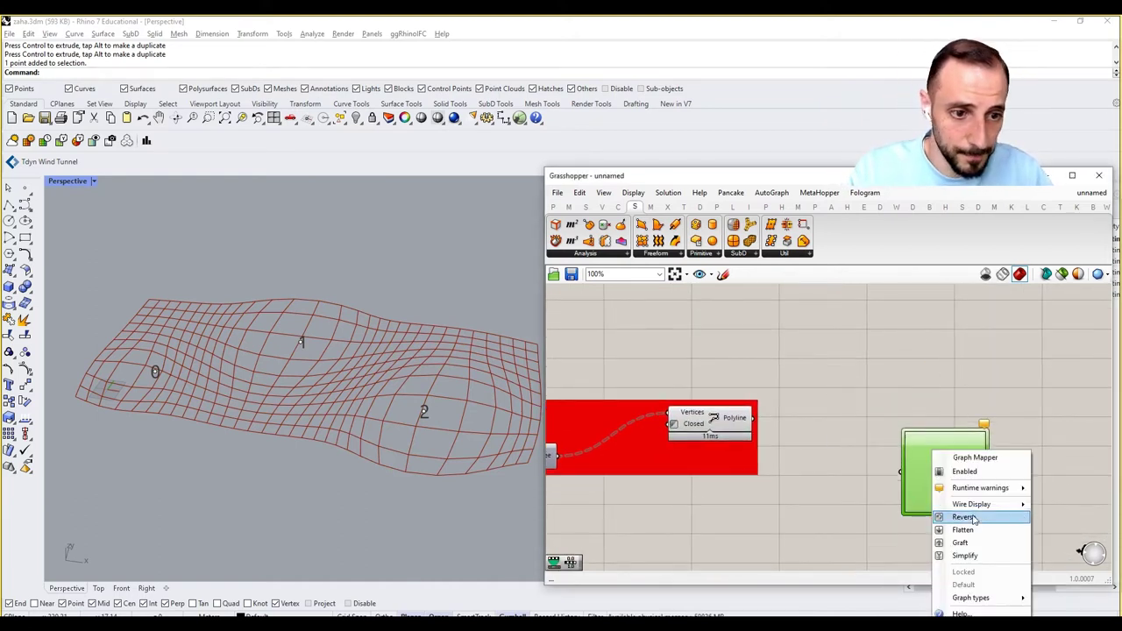
mouse_move(986, 603)
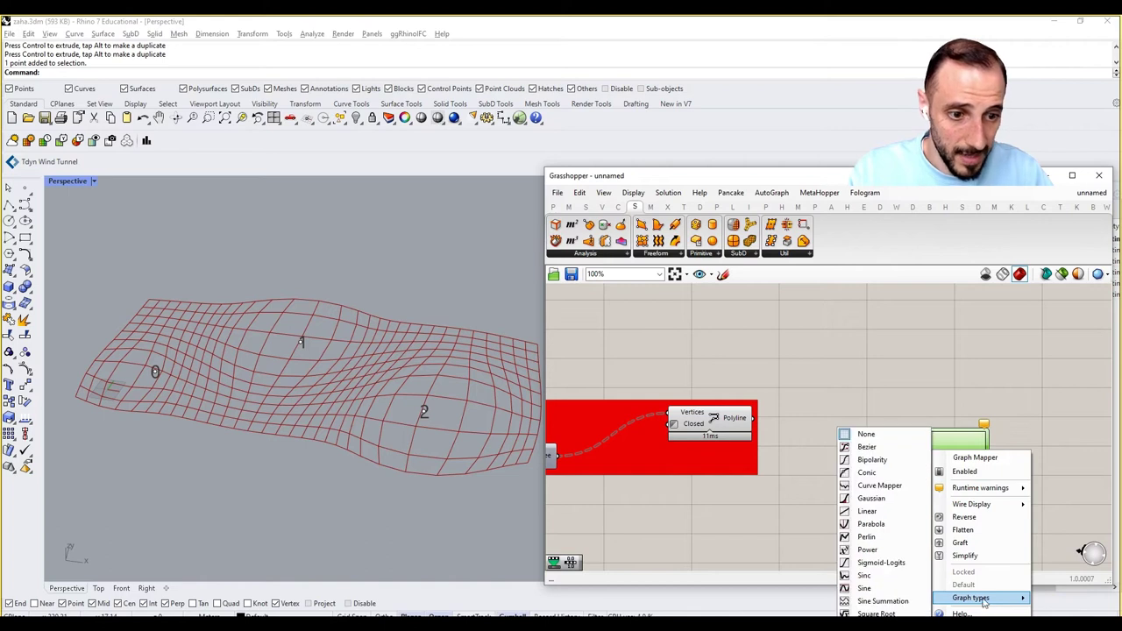
click(877, 448)
right_drag(863, 419, 872, 345)
drag(942, 393, 965, 470)
click(900, 380)
Add an Area component after the red group and connect the Polyline output to its Geometry input.
right_drag(859, 378, 930, 378)
click(811, 351)
click(860, 349)
drag(796, 341, 797, 349)
click(888, 343)
double_click(889, 342)
text(area)
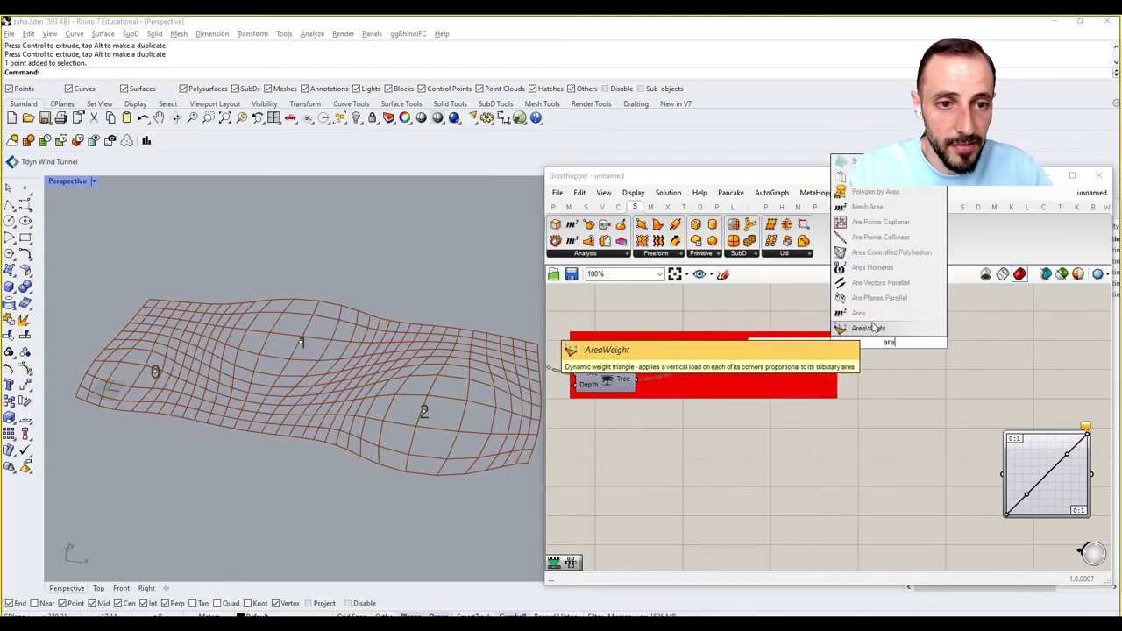
key(Return)
drag(848, 343, 848, 342)
drag(888, 343, 977, 351)
click(824, 425)
Add an empty Point parameter below the red Polyline group.
scroll(919, 408, down, 5)
scroll(915, 421, up, 3)
double_click(913, 439)
text(point)
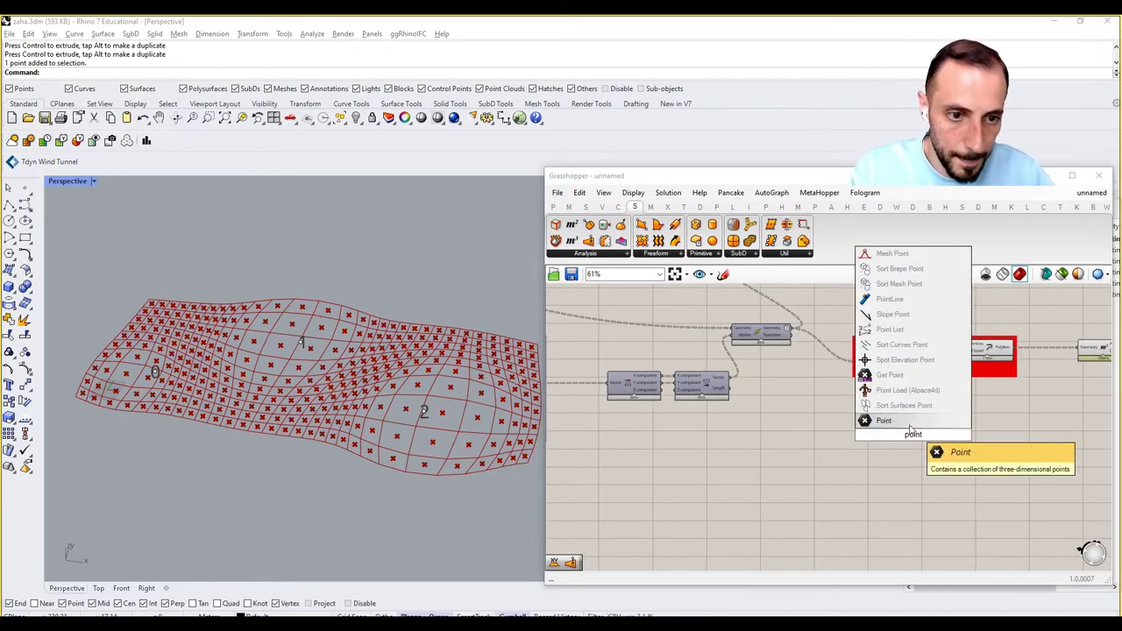
click(906, 422)
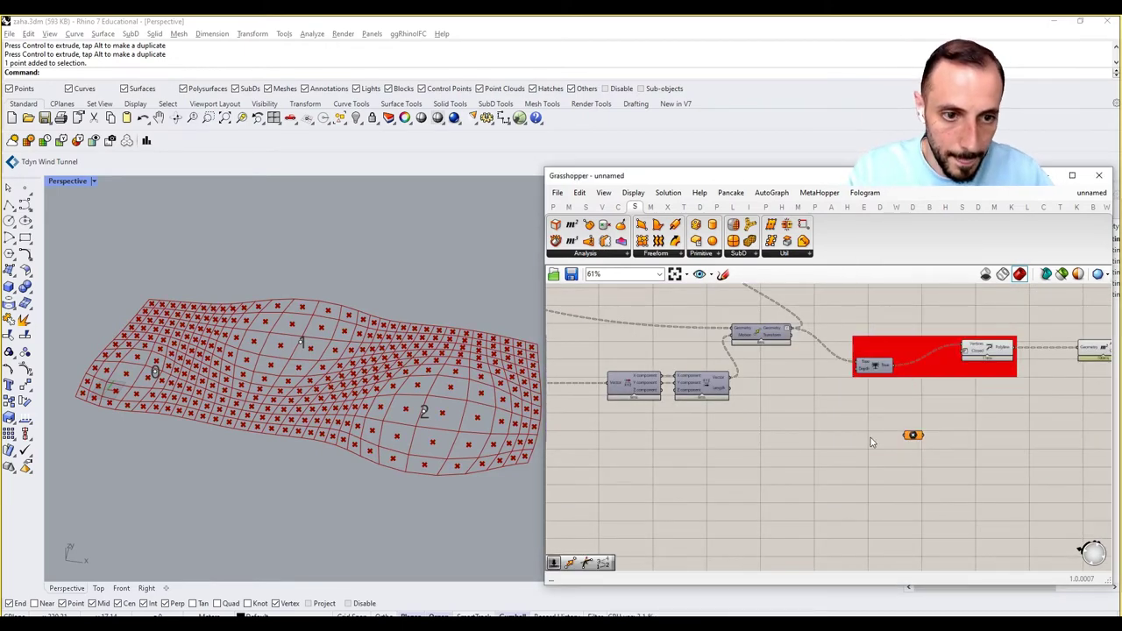
Add another Point parameter at the lower edge of the attractor points' group.
scroll(849, 441, down, 5)
scroll(683, 436, up, 4)
scroll(644, 436, up, 2)
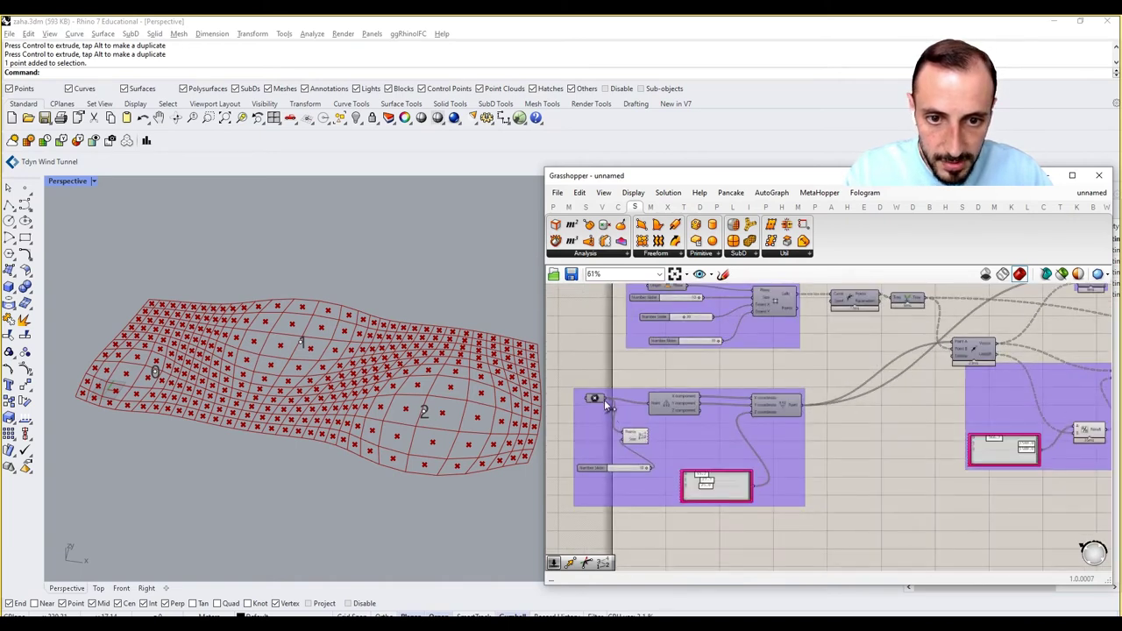
double_click(637, 515)
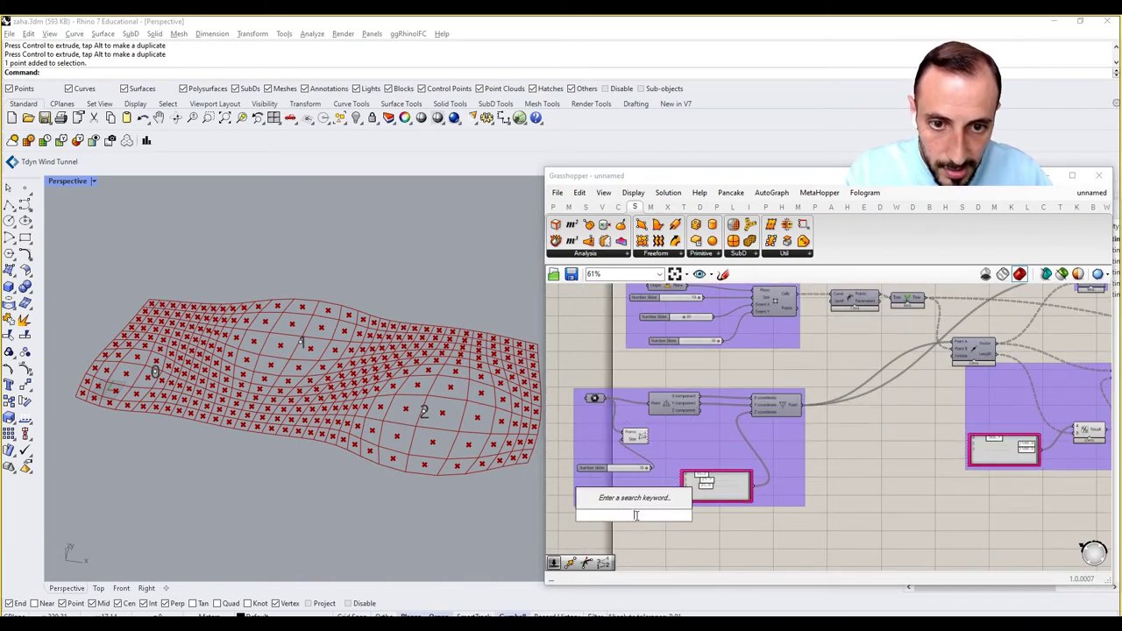
text(politn)
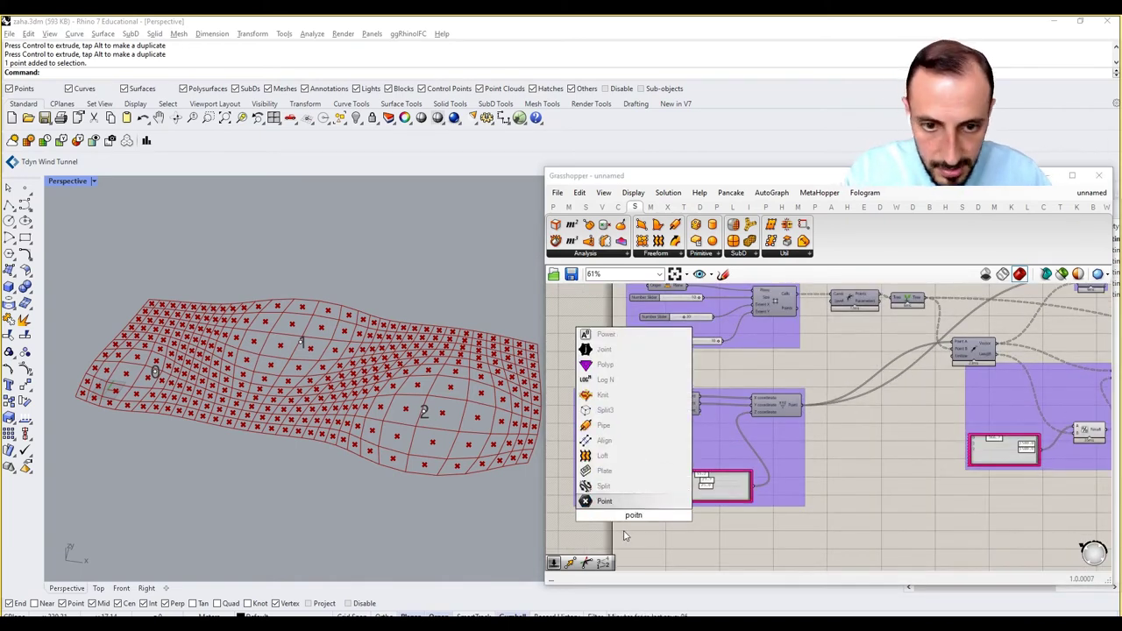
click(623, 501)
click(629, 517)
key(Delete)
Make room around the Point List and its slider, and place the attractor-fed relay Point parameter below the group.
drag(598, 430, 694, 433)
drag(608, 465, 637, 450)
click(596, 431)
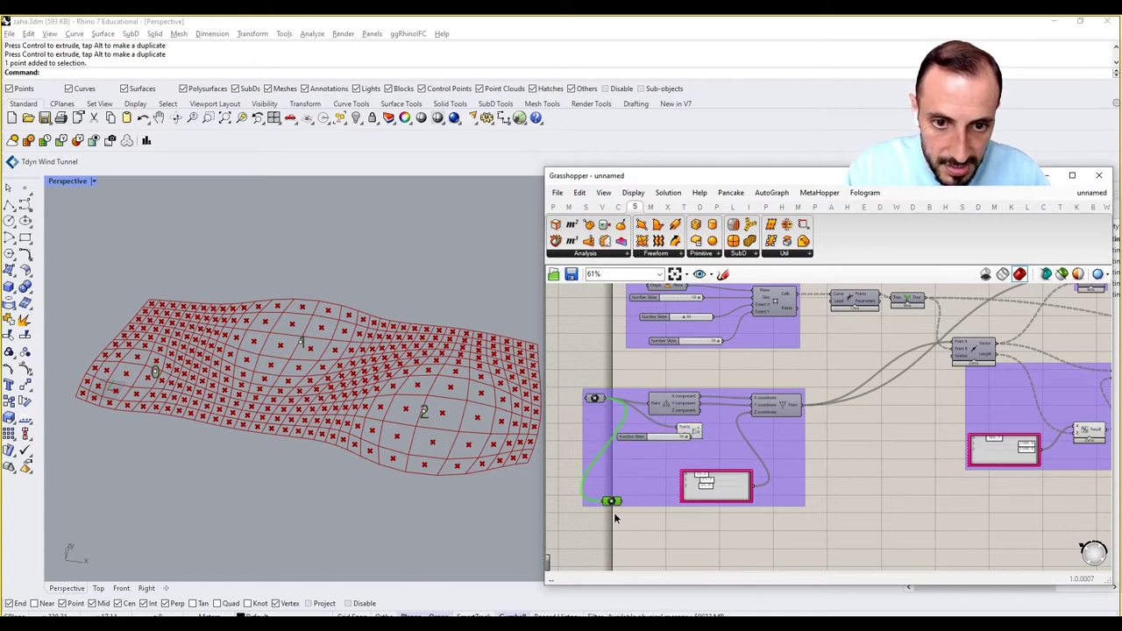
drag(611, 507, 607, 539)
drag(594, 399, 554, 404)
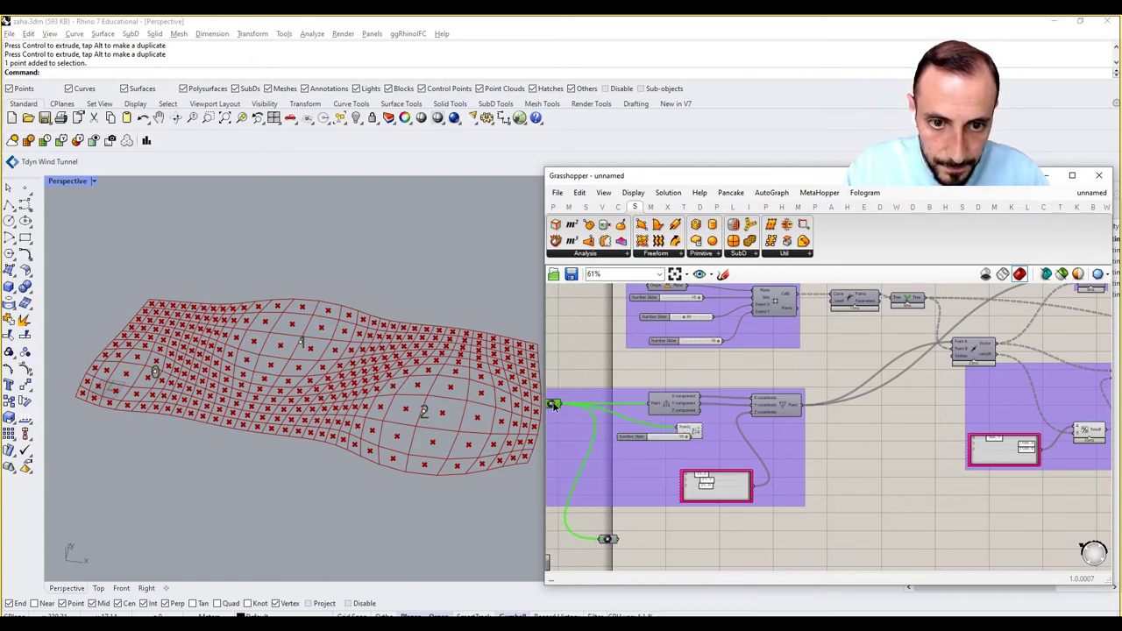
Duplicate the relay Point parameter, feed it from the first relay, and move the copy towards the red group.
click(607, 539)
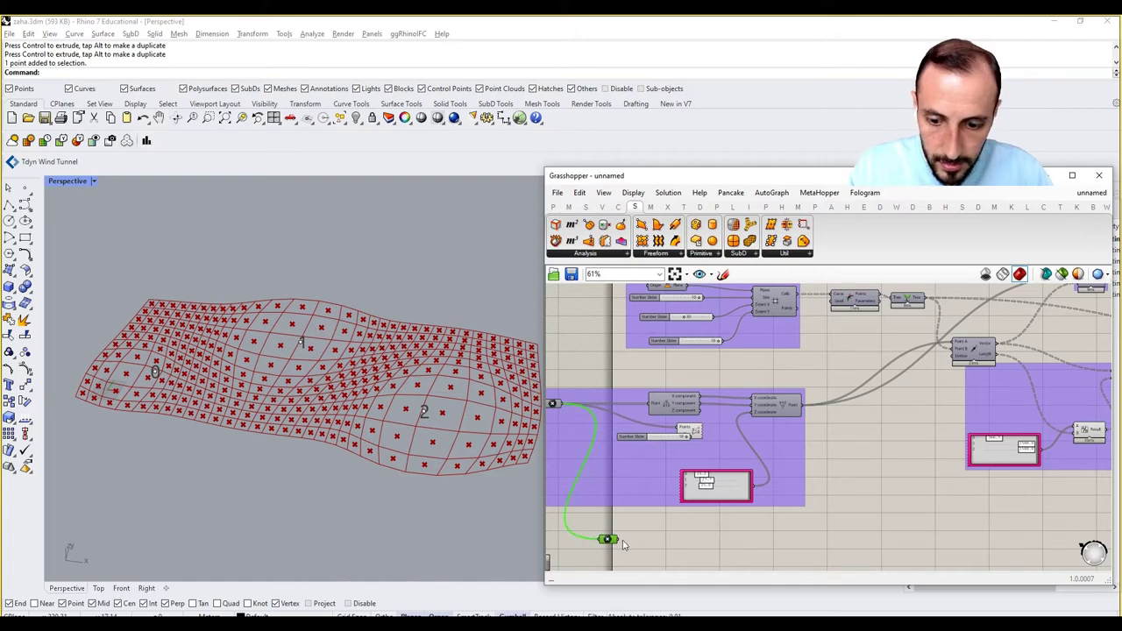
alt+drag(612, 540, 716, 543)
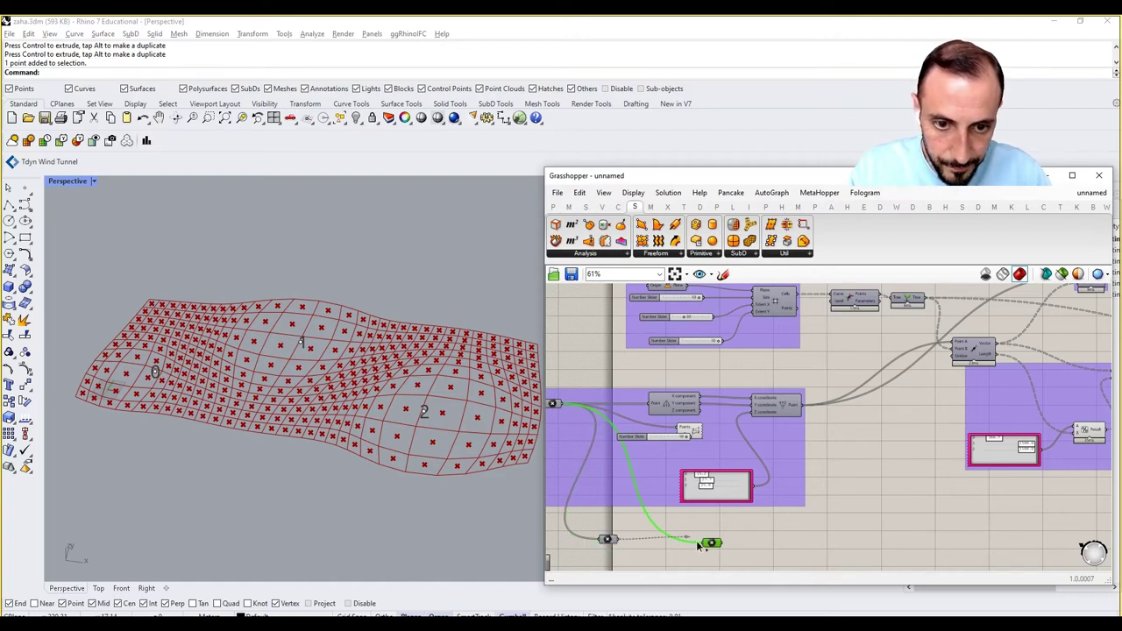
scroll(706, 545, down, 4)
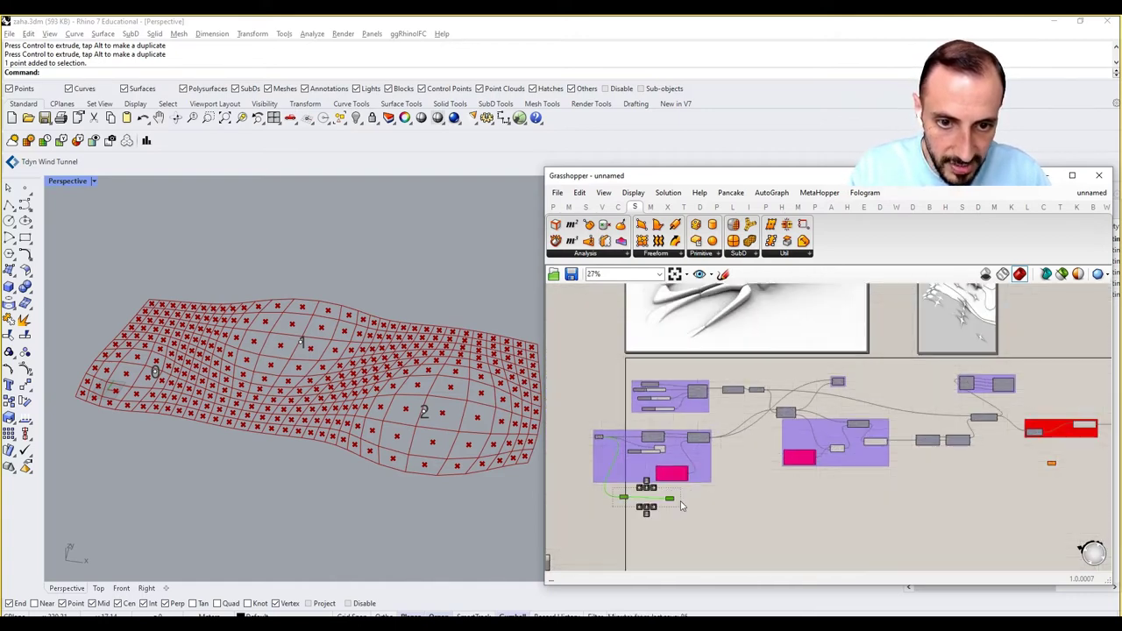
click(681, 504)
drag(669, 498, 1004, 490)
Connect the relayed attractor points to the empty Point parameter below the red Polyline group.
scroll(1054, 465, up, 1)
drag(1054, 463, 1060, 485)
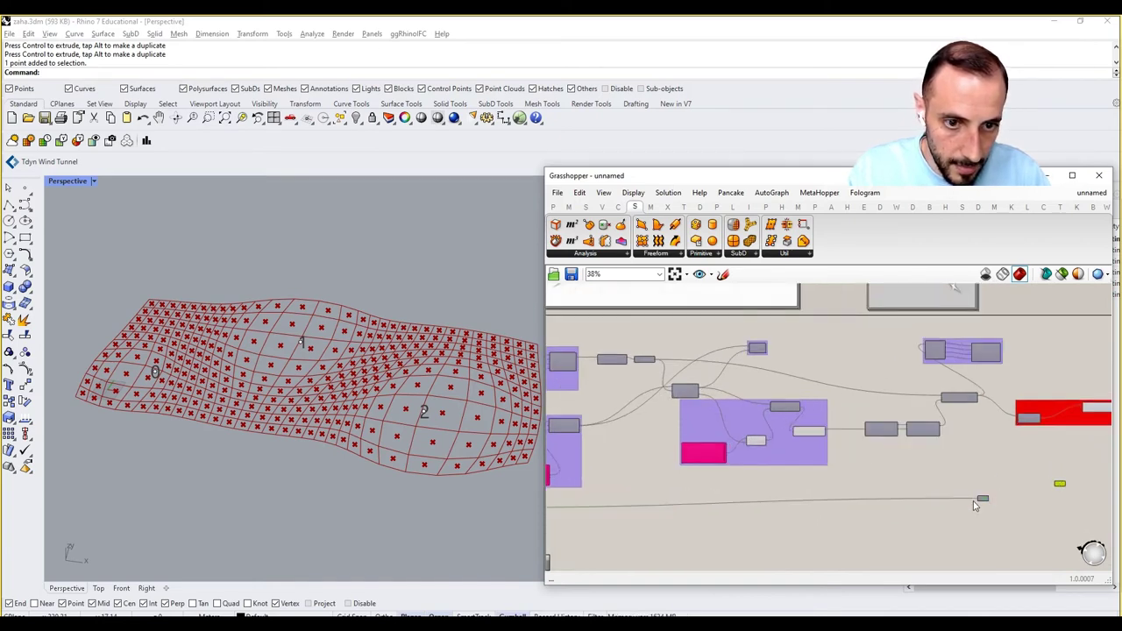
scroll(985, 500, up, 2)
right_drag(939, 501, 824, 511)
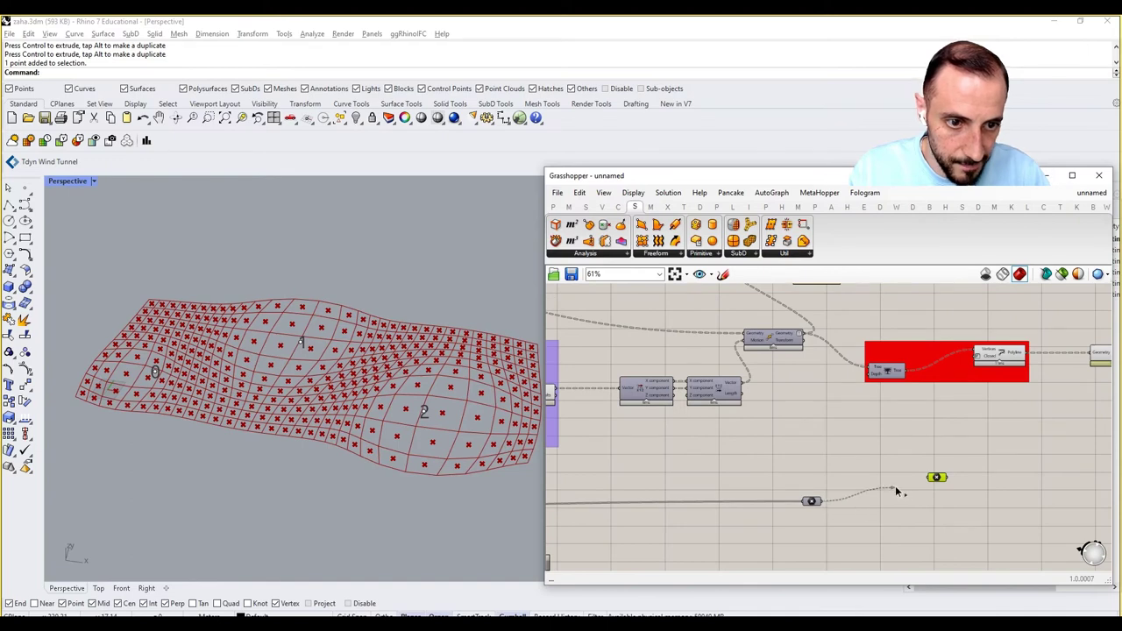
right_drag(937, 478, 713, 507)
drag(713, 507, 733, 487)
Place the connected Point parameter below the Area component and shift the Graph Mapper further along to leave space between them.
right_drag(883, 459, 698, 492)
right_drag(600, 517, 693, 513)
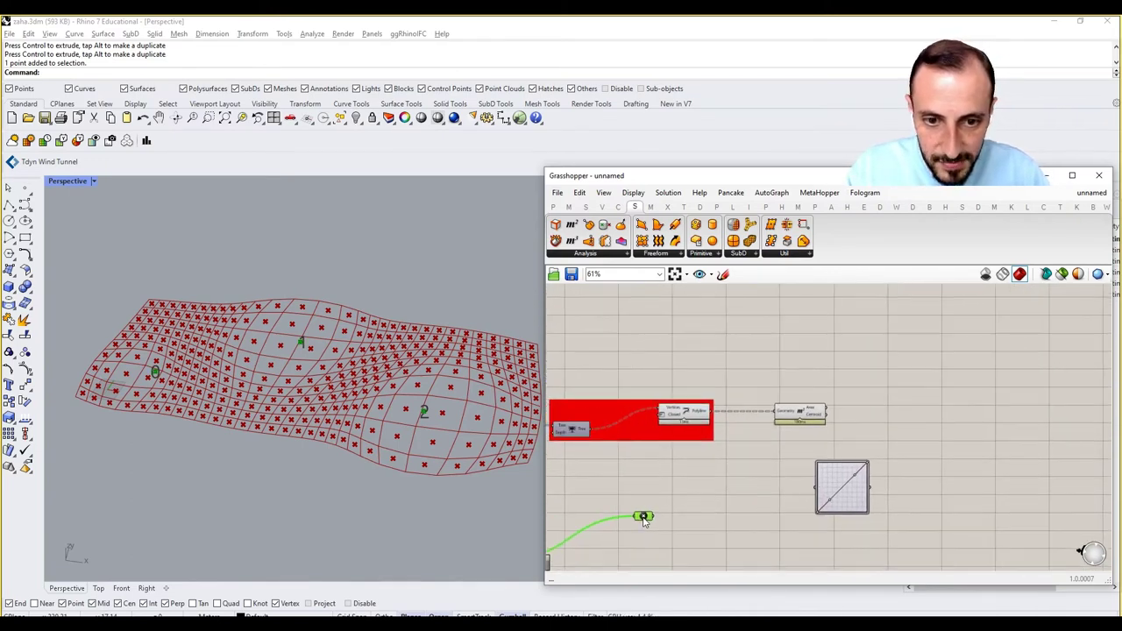
click(789, 419)
drag(642, 519, 764, 481)
drag(833, 482, 929, 475)
scroll(820, 464, up, 2)
click(814, 473)
drag(743, 489, 770, 488)
double_click(868, 456)
text(scla)
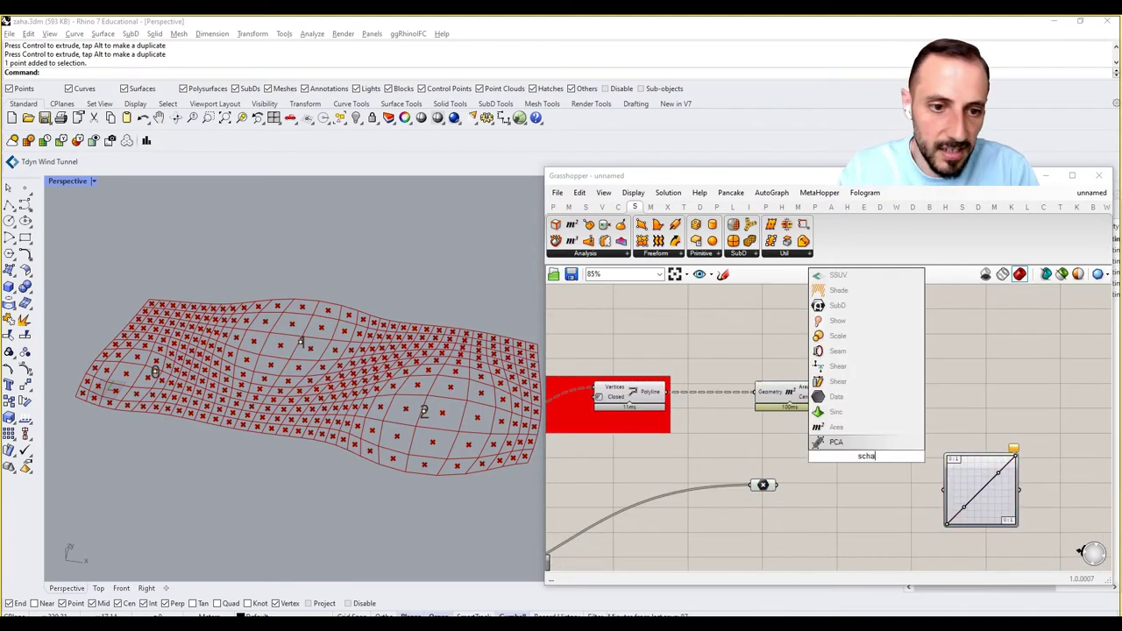
key(Escape)
Add a Distance component, connecting the Area centroids to Point A and the attractor Point parameter to Point B.
double_click(857, 466)
text(distane)
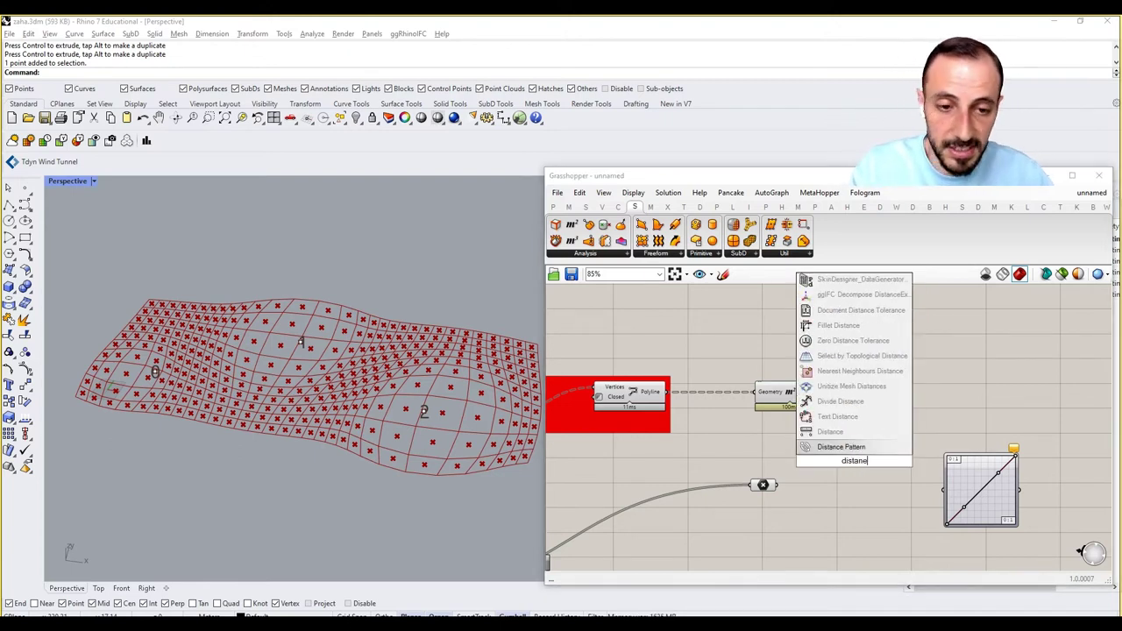
key(BackSpace)
text(ce)
click(829, 450)
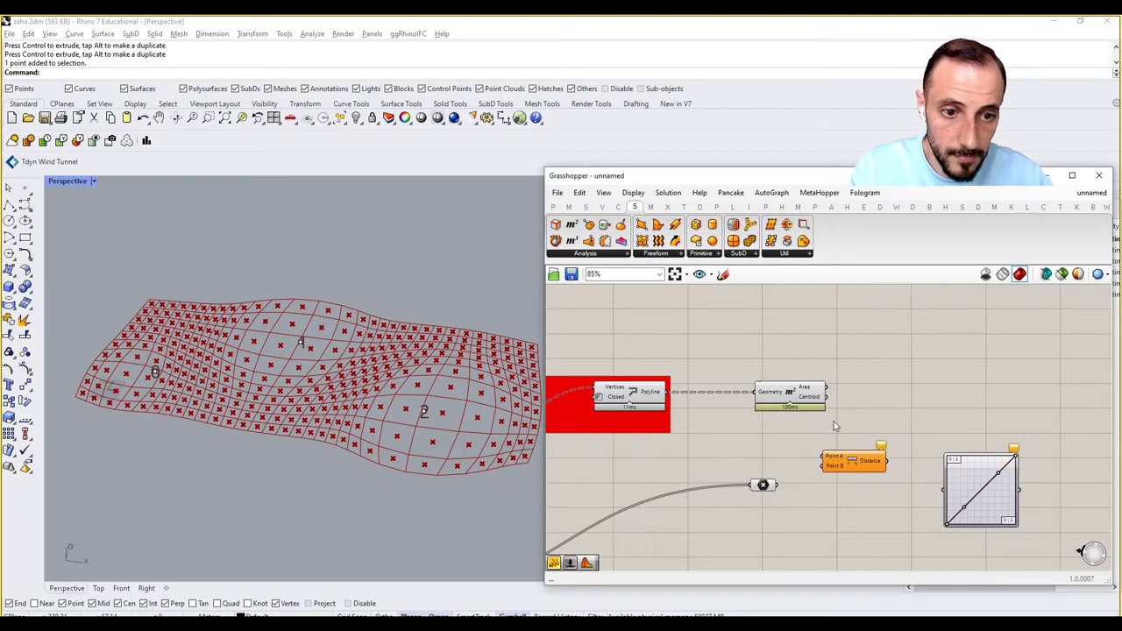
drag(826, 392, 821, 473)
click(751, 497)
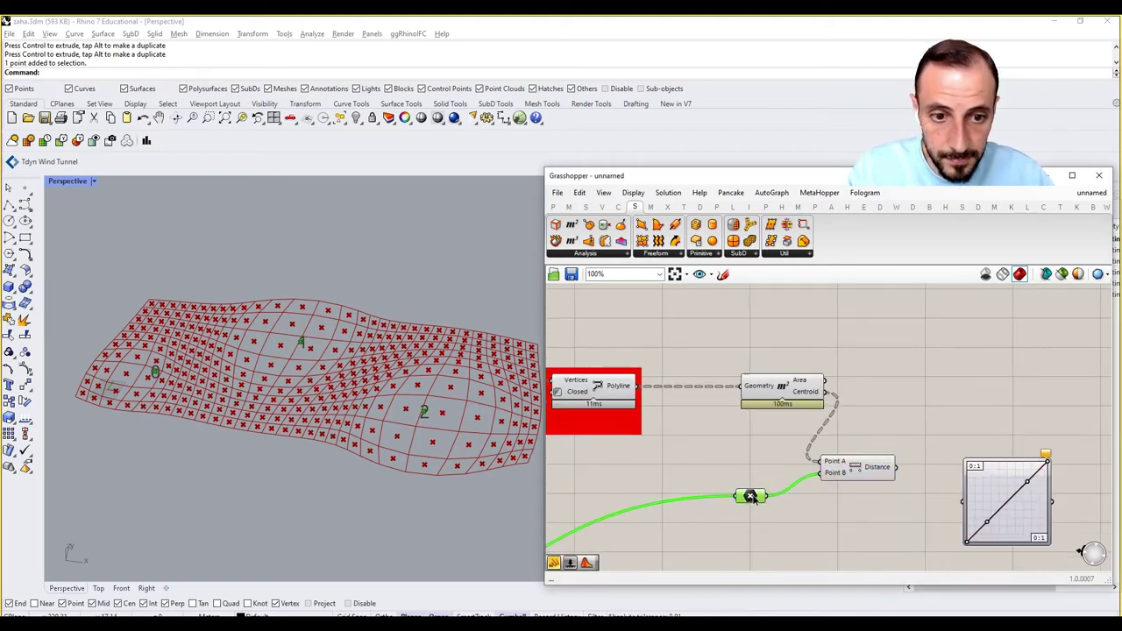
Add a Closest Point component for point clouds and connect the Area centroids to its Point input.
click(853, 470)
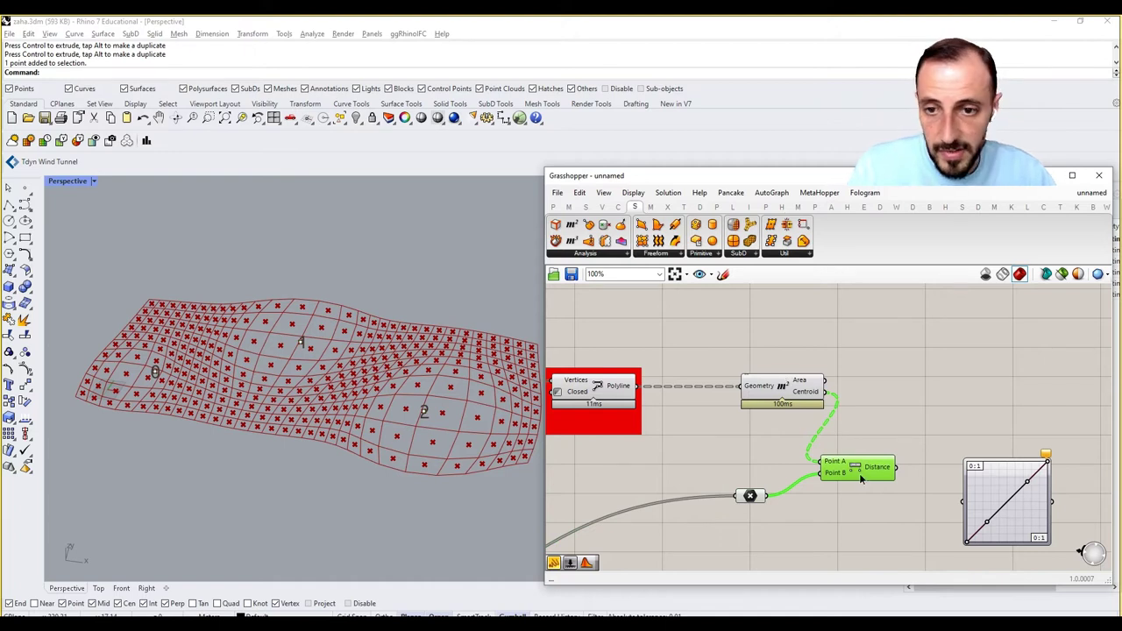
click(865, 440)
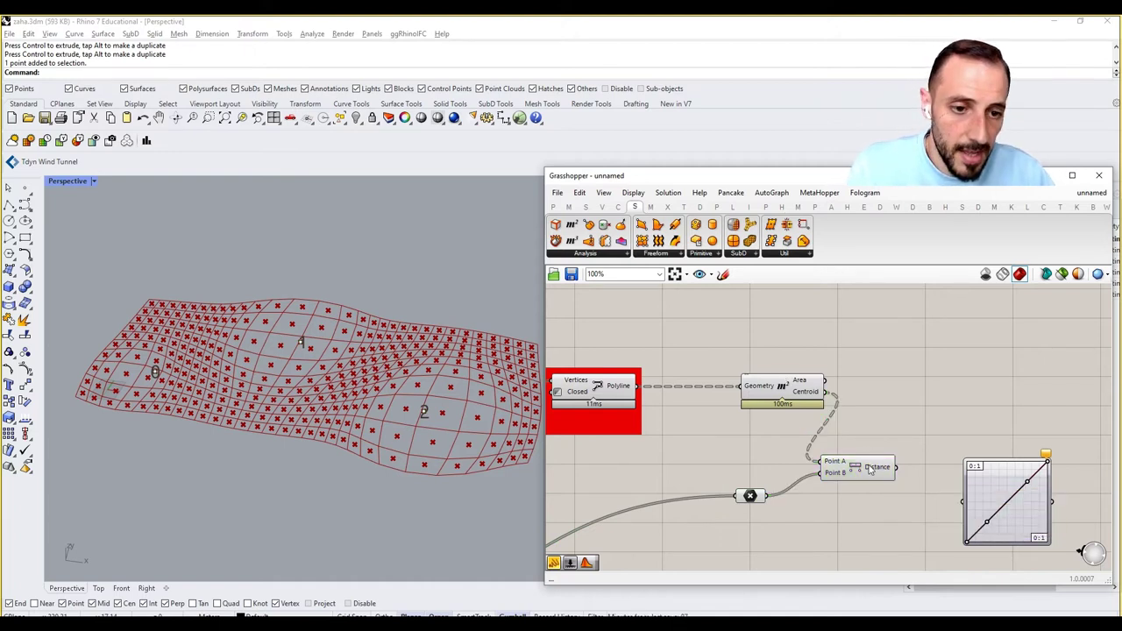
mouse_move(874, 471)
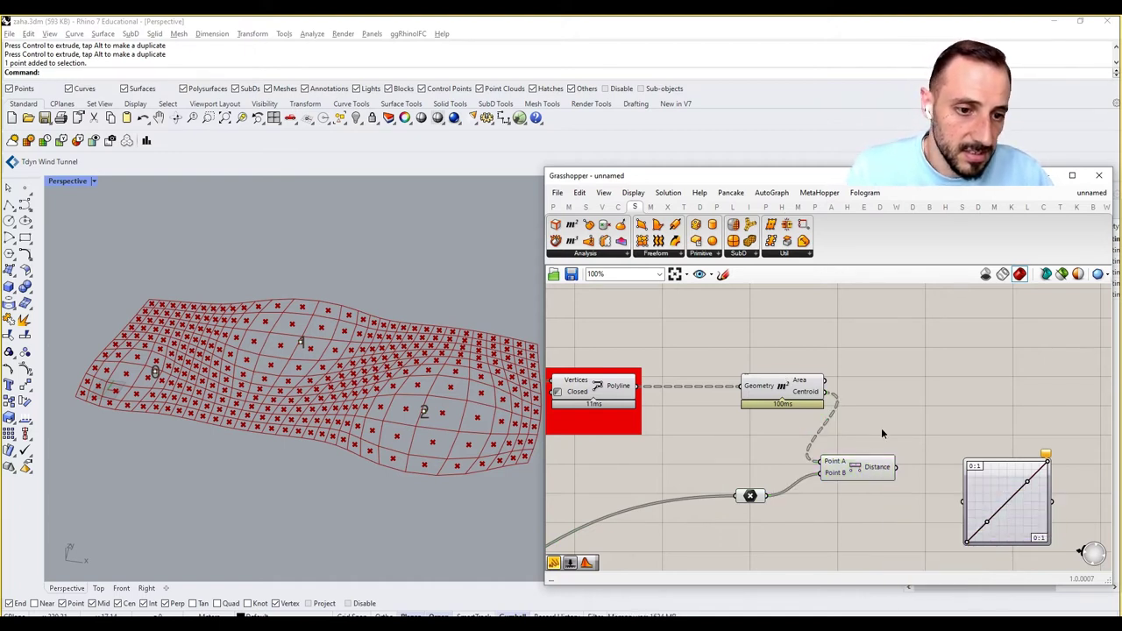
double_click(882, 430)
text(clos)
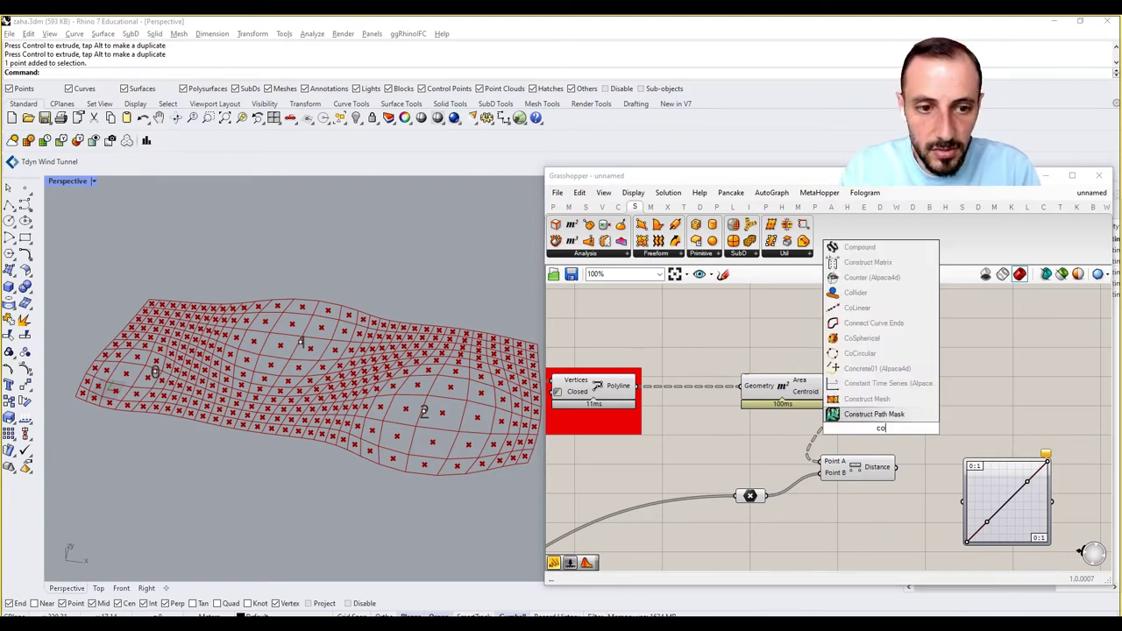
text(est)
click(894, 371)
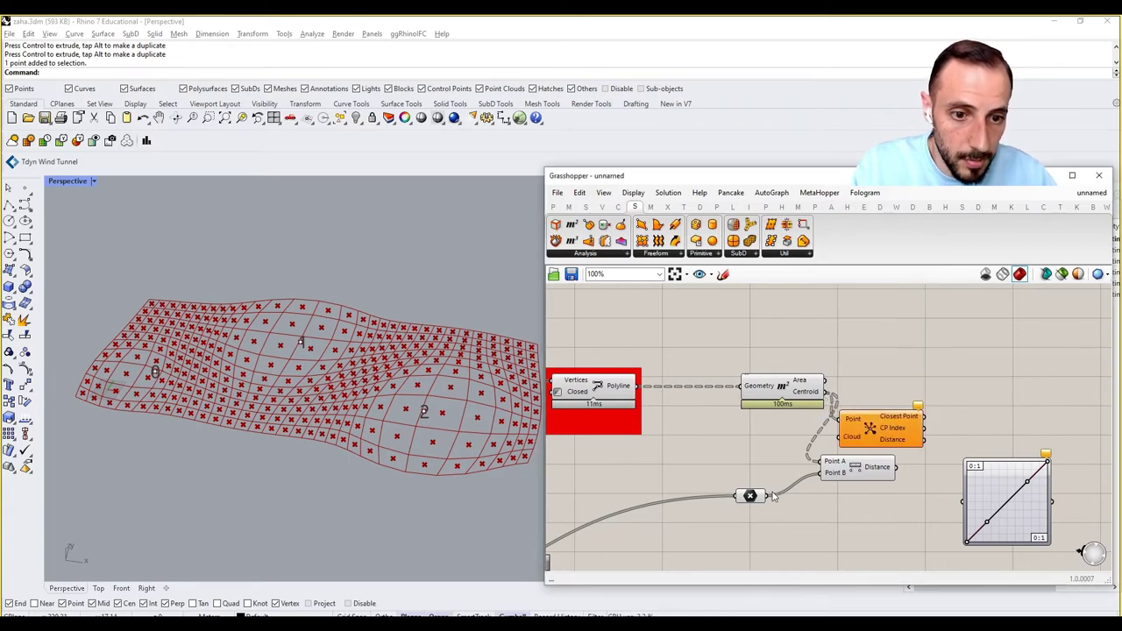
Connect the attractor Point parameter to the Cloud input, and put the Closest Point component in place of the deleted Distance component.
drag(768, 495, 838, 437)
click(853, 468)
key(Delete)
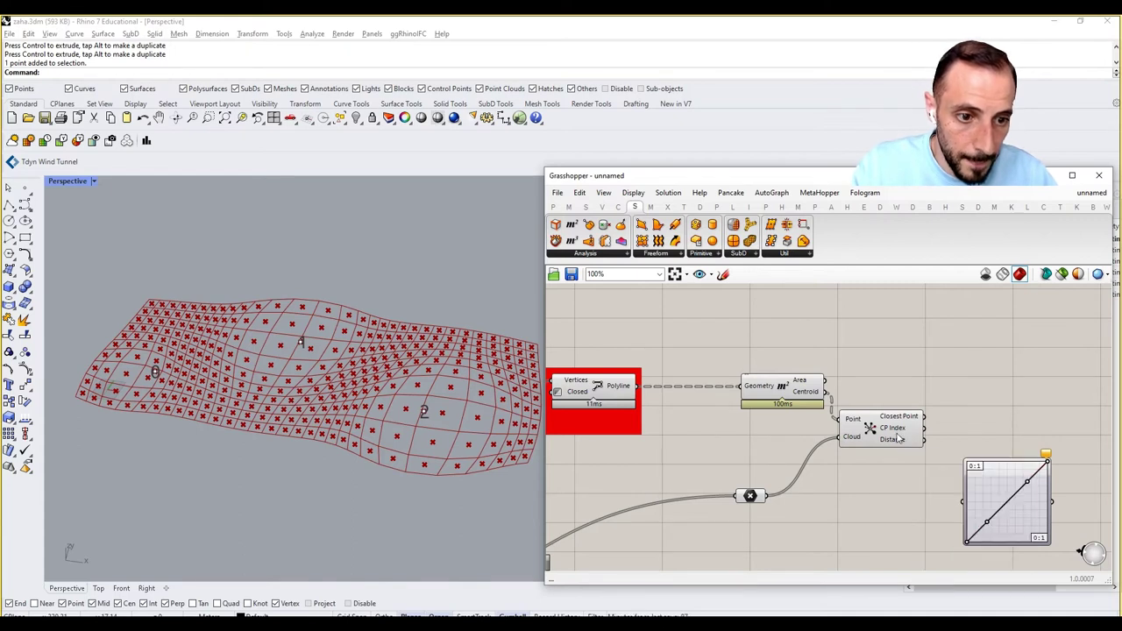
drag(903, 441, 892, 485)
click(920, 431)
right_drag(921, 431, 872, 431)
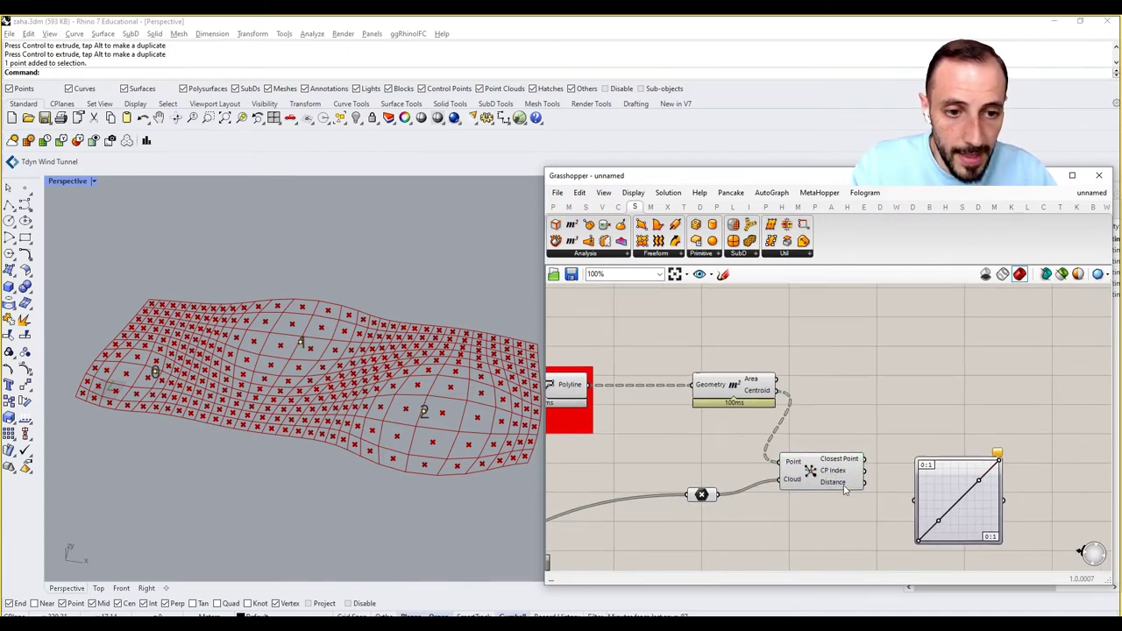
Add a Bounds component between the Closest Point component and the Graph Mapper, shifting the Graph Mapper further along.
click(568, 207)
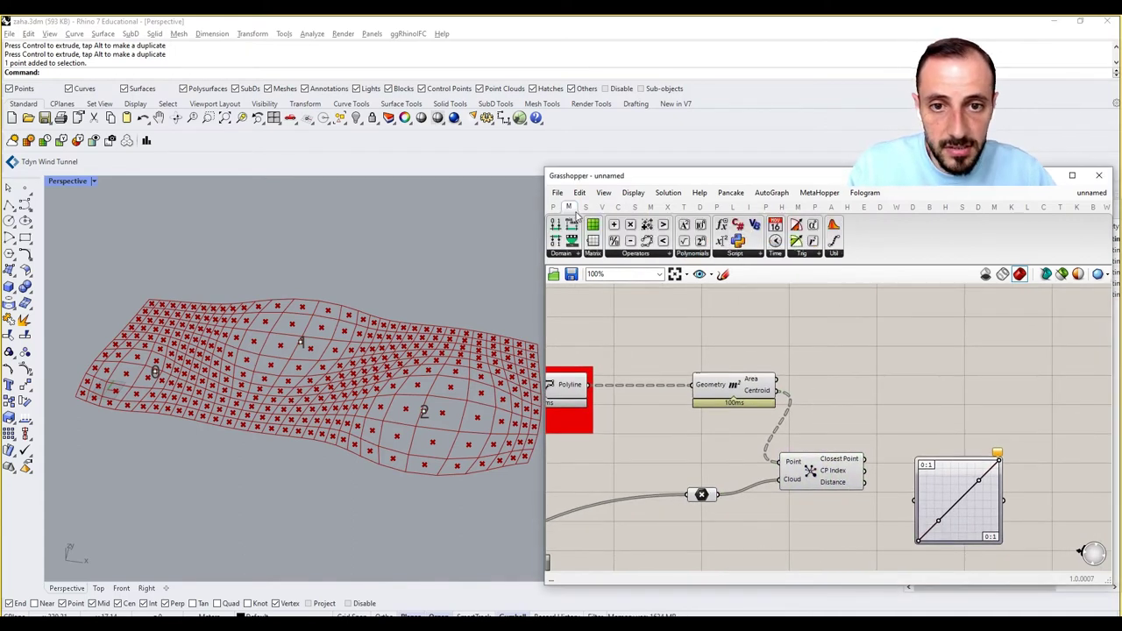
click(570, 255)
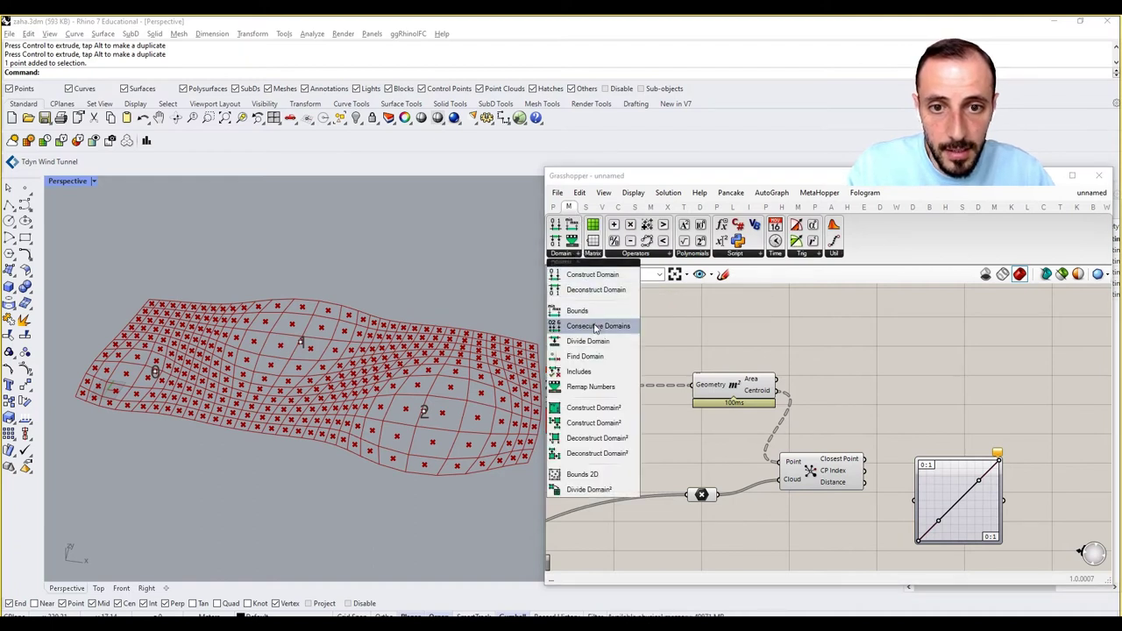
drag(590, 313, 991, 434)
drag(949, 482, 1062, 496)
drag(961, 429, 919, 496)
Add a Remap Numbers component and arrange it above the Bounds component, beside the Closest Point component.
click(559, 253)
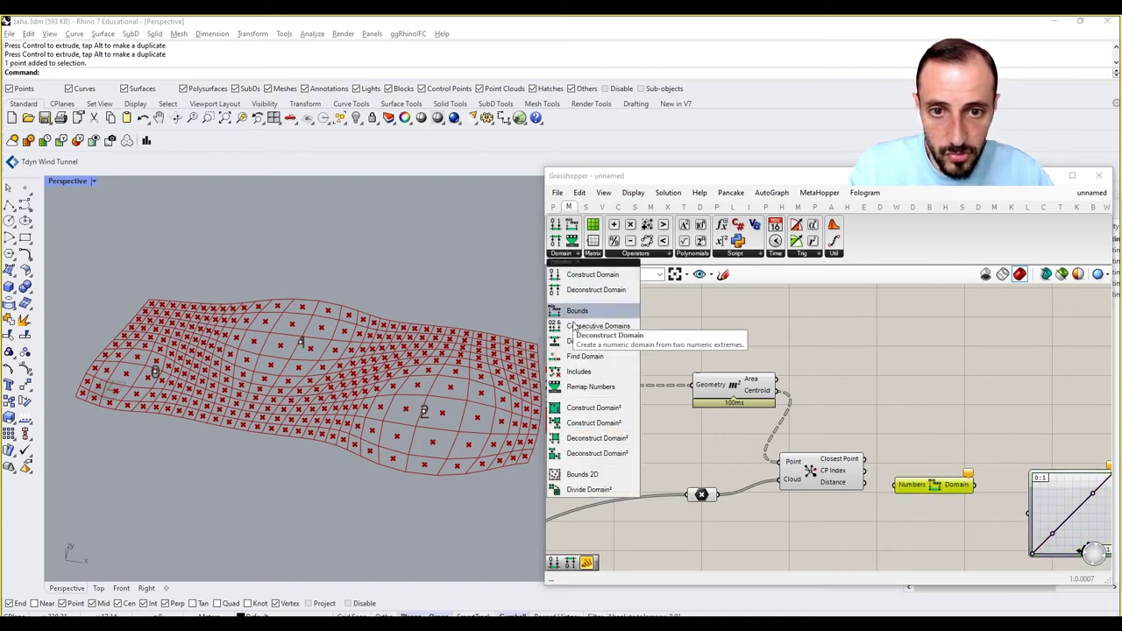
click(589, 387)
click(939, 460)
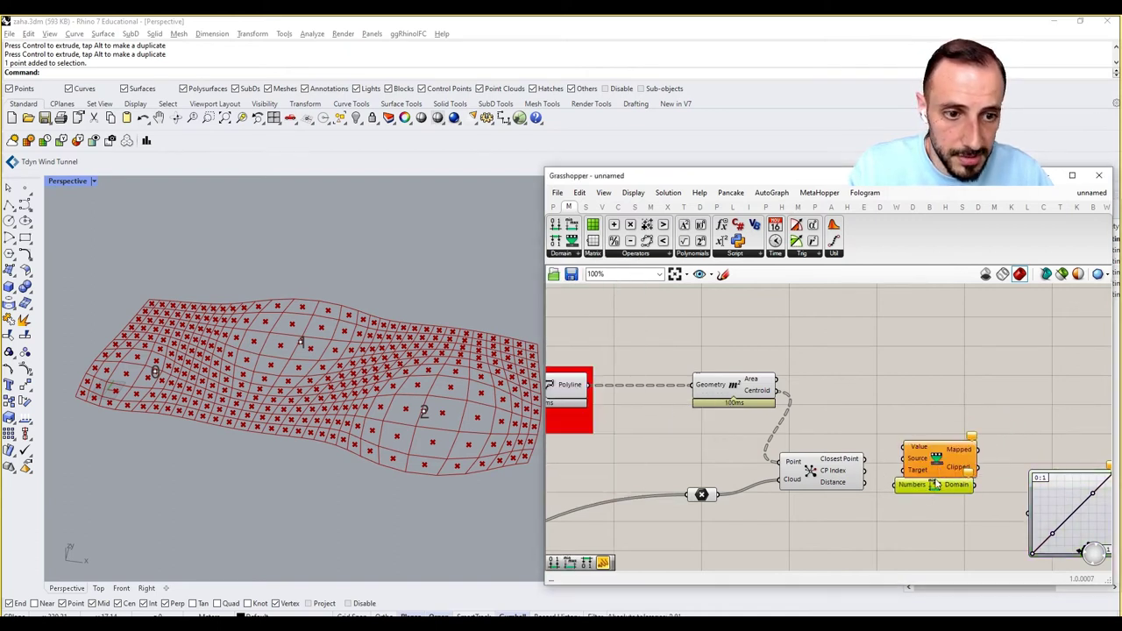
drag(937, 484, 931, 523)
click(839, 475)
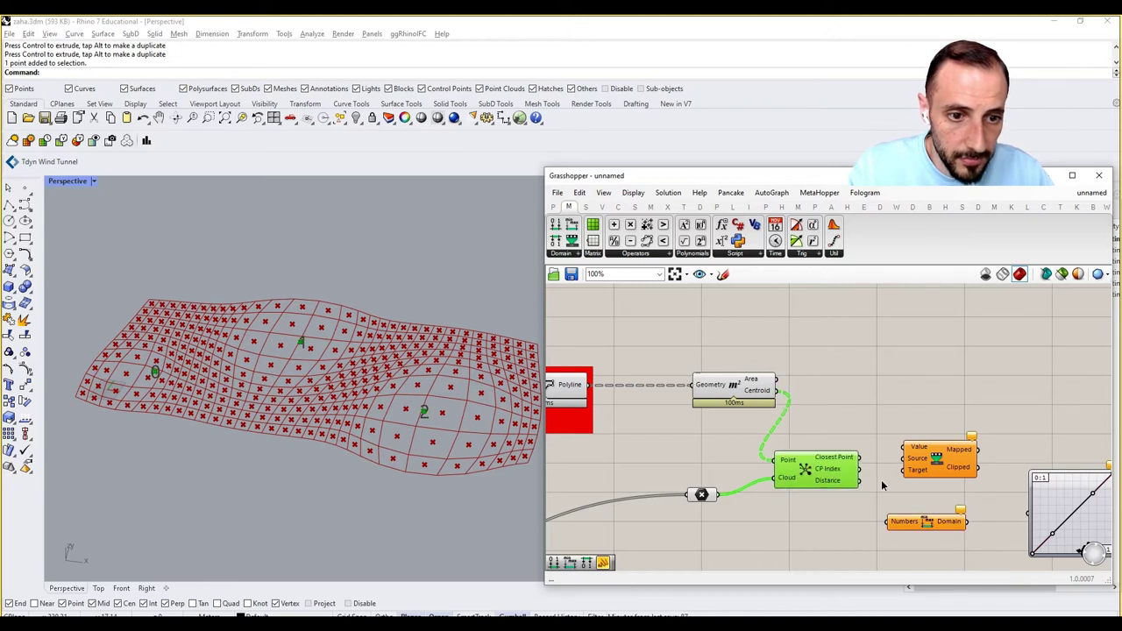
right_drag(872, 475, 823, 447)
drag(904, 438, 899, 452)
drag(880, 493, 869, 508)
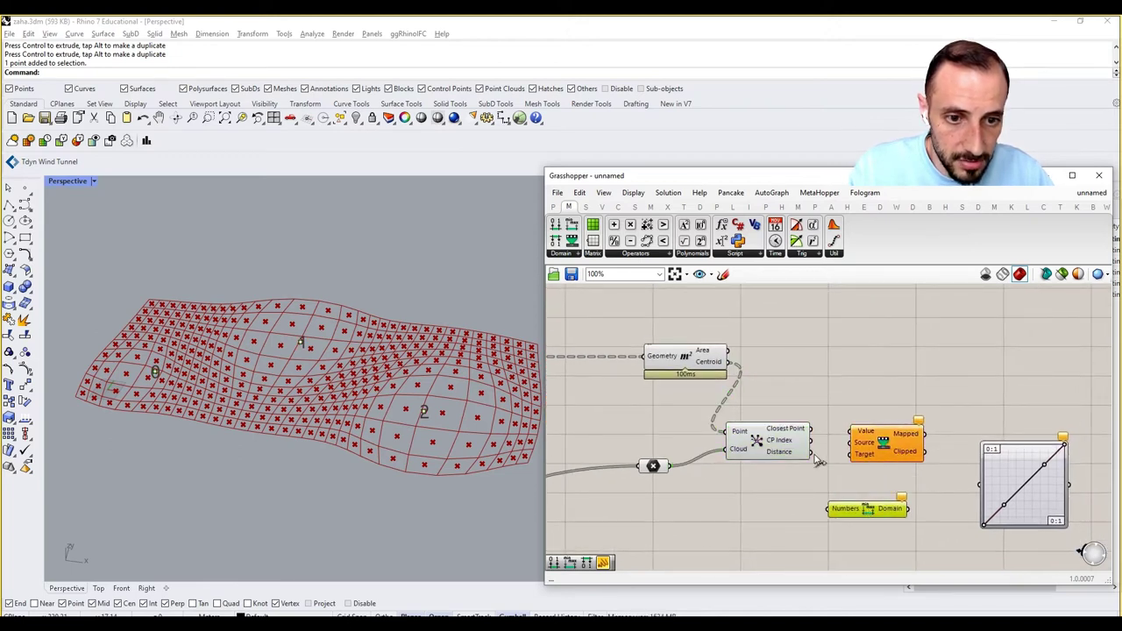
Connect the Closest Point distances to Remap Numbers' Value and to the Bounds input, and flatten the Bounds input.
drag(837, 446, 850, 431)
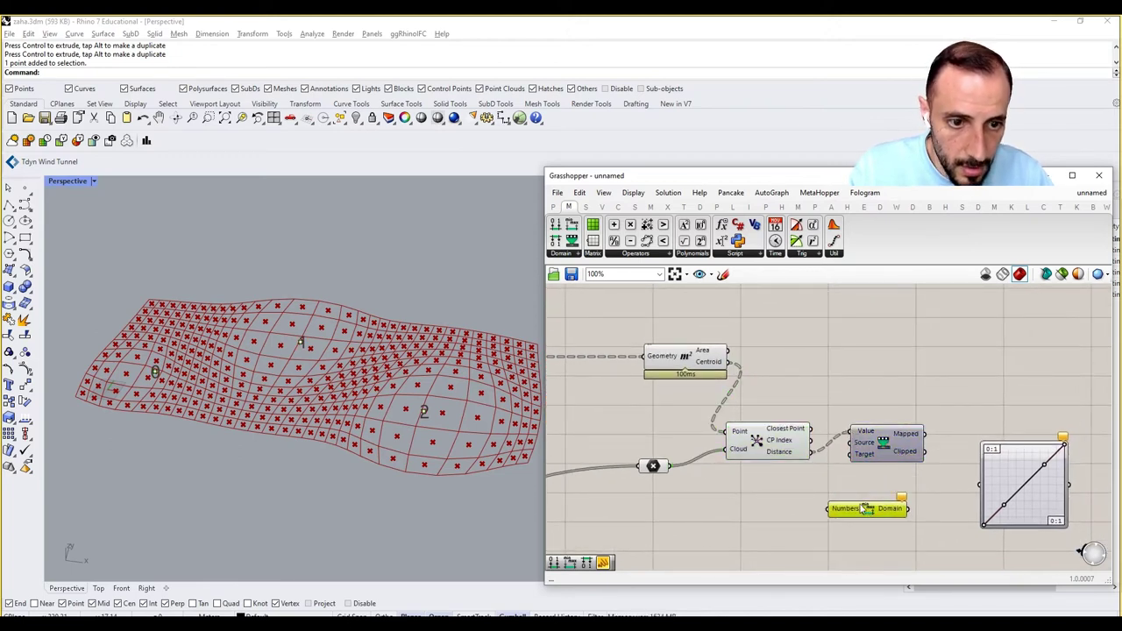
drag(811, 452, 829, 509)
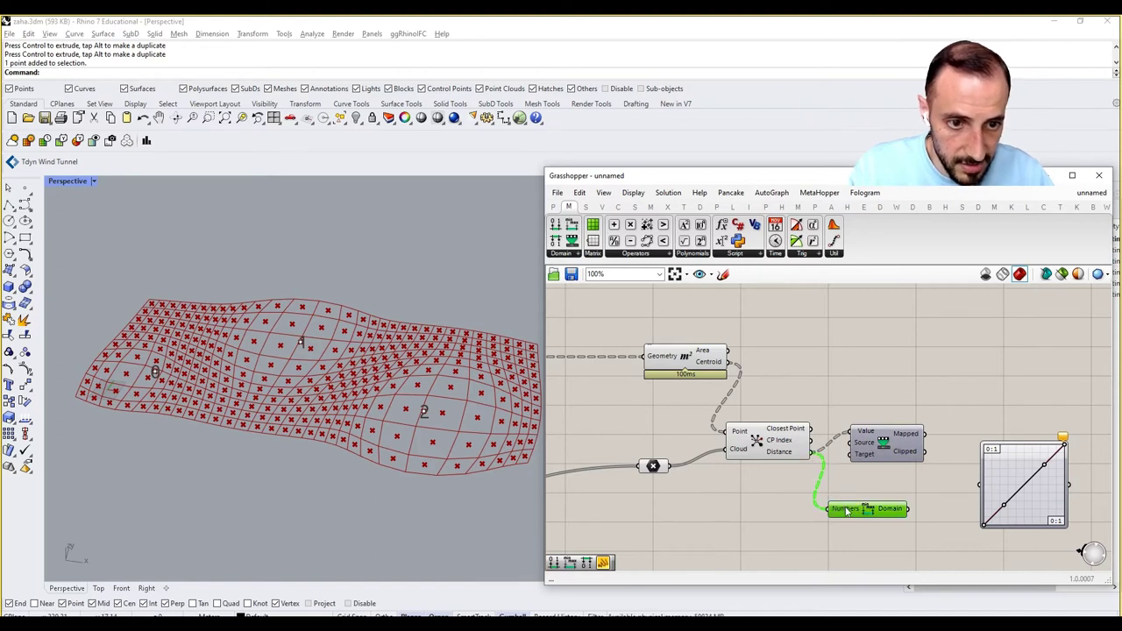
right_click(844, 510)
click(876, 476)
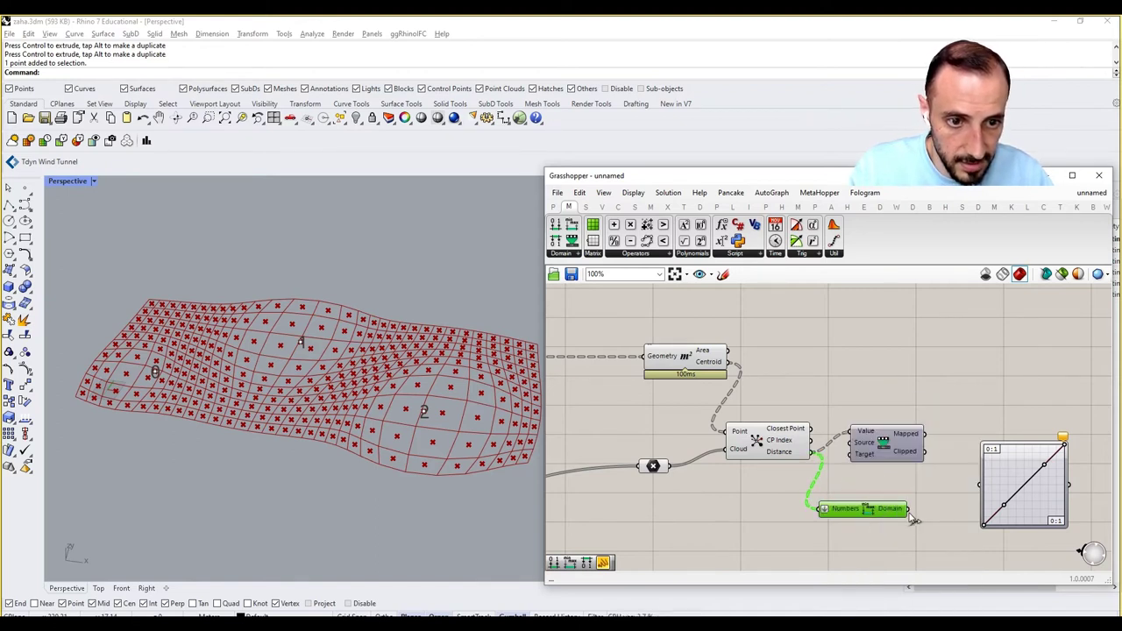
Connect the Bounds domain to Remap Numbers' Source and line up Bounds, Remap Numbers and the Graph Mapper in sequence.
drag(909, 509, 1073, 417)
right_drag(986, 460, 883, 400)
drag(903, 407, 885, 457)
drag(747, 454, 796, 396)
right_drag(786, 416, 713, 423)
drag(841, 455, 981, 438)
click(879, 445)
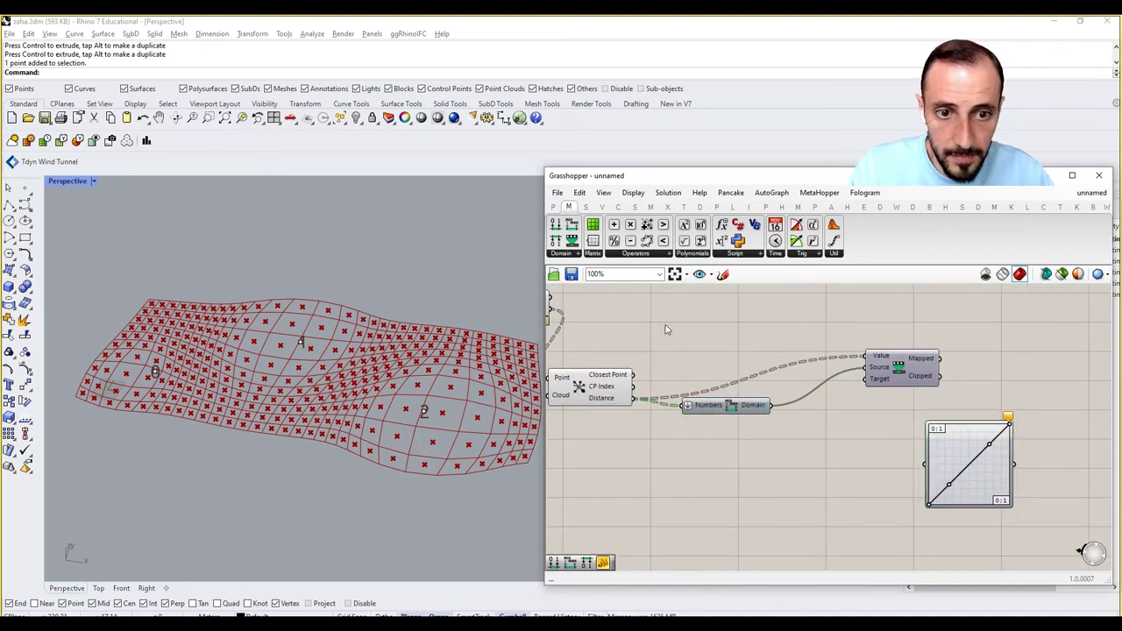
right_drag(884, 381, 785, 375)
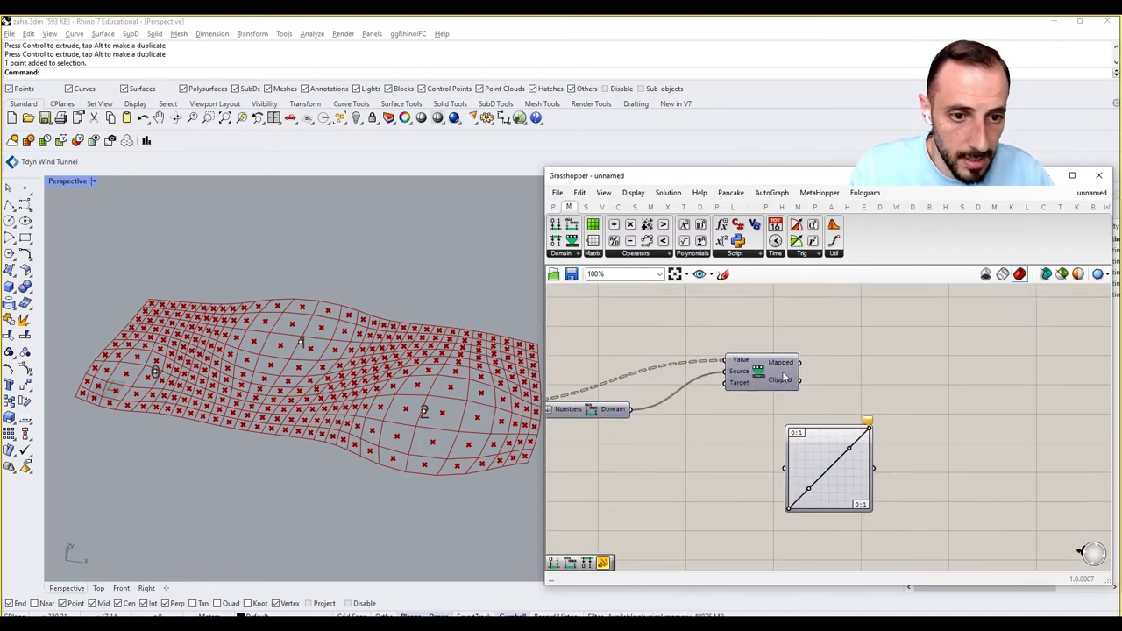
Feed the Mapped values into the Graph Mapper and inspect its output through to the end in a new Panel.
drag(799, 365, 874, 410)
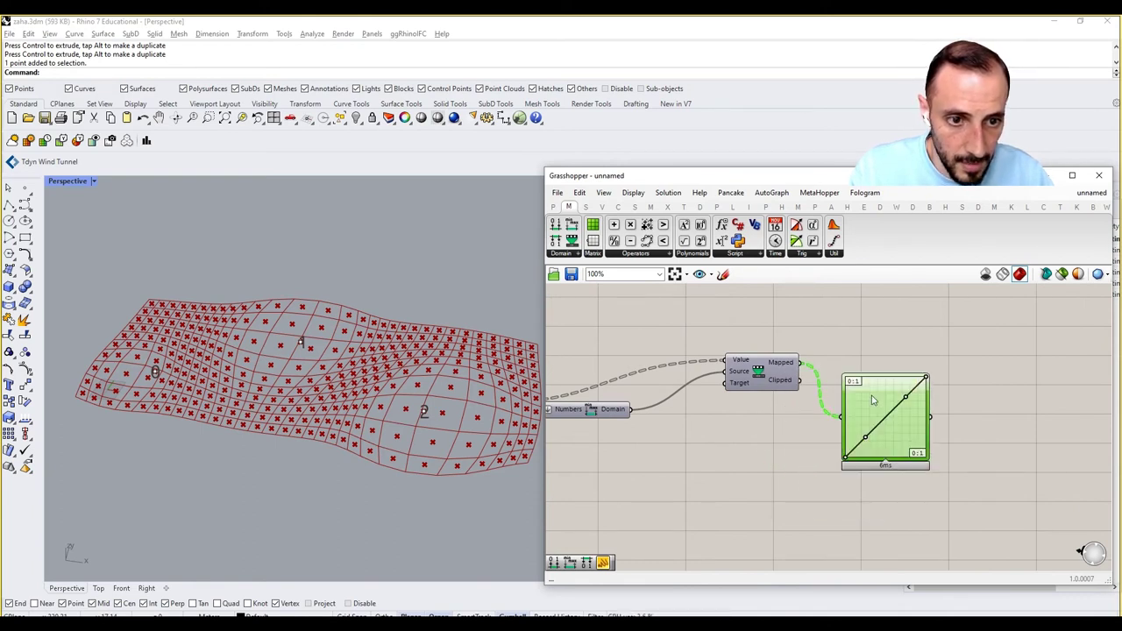
click(977, 404)
double_click(977, 404)
text(panel)
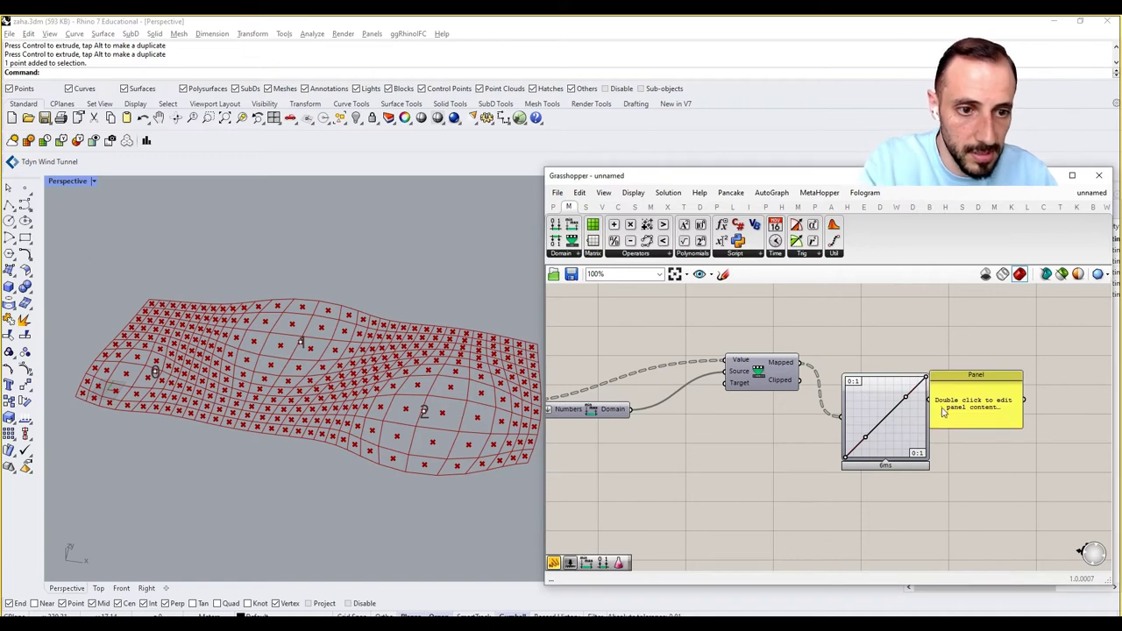
key(Return)
drag(931, 415, 950, 405)
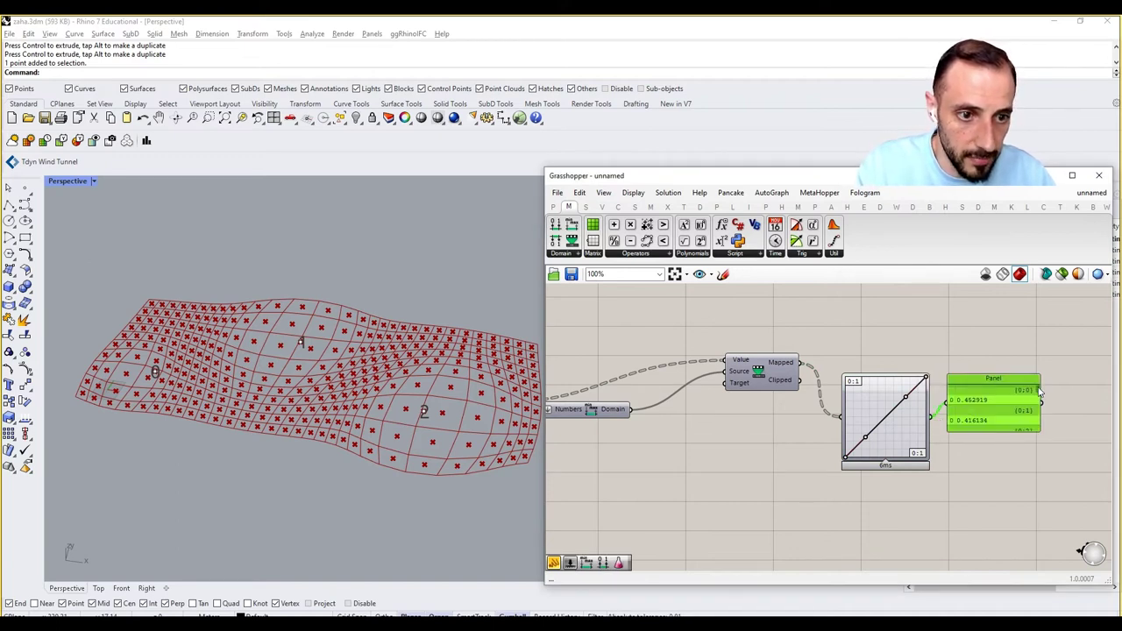
drag(1039, 391, 1033, 437)
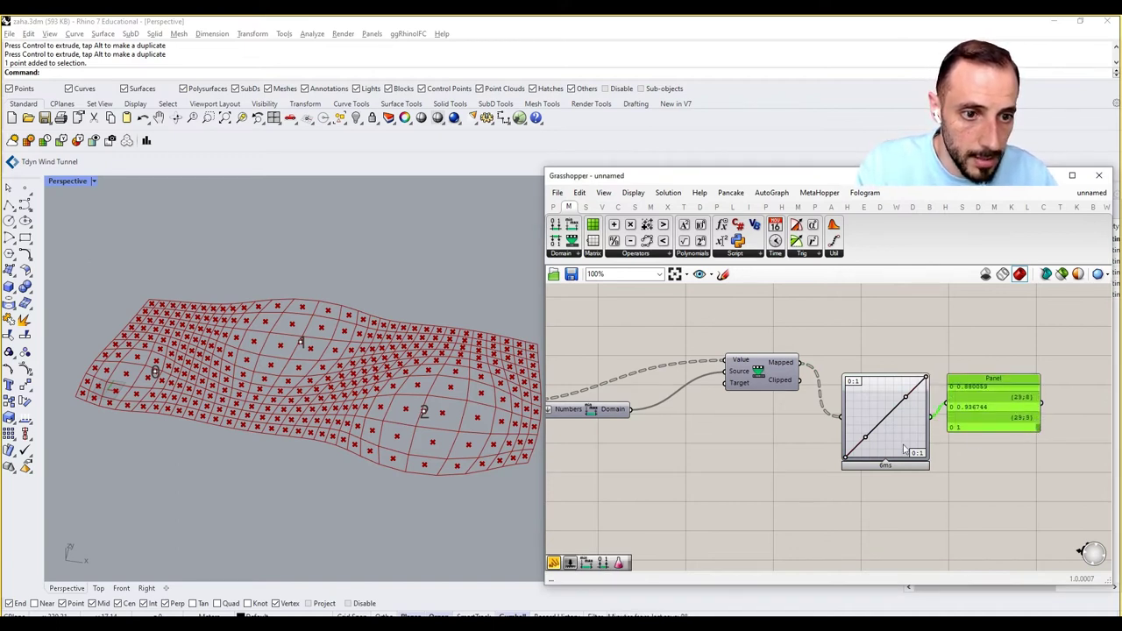
Raise the start point and lower the end point of the Graph Mapper's Bezier curve to form a shallow dip.
drag(847, 458, 926, 400)
mouse_move(847, 400)
mouse_down()
mouse_move(862, 384)
mouse_move(848, 407)
mouse_up()
right_drag(881, 371, 844, 435)
Add a uniform Scale component above the Graph Mapper.
double_click(860, 403)
text(g)
key(BackSpace)
text(sca)
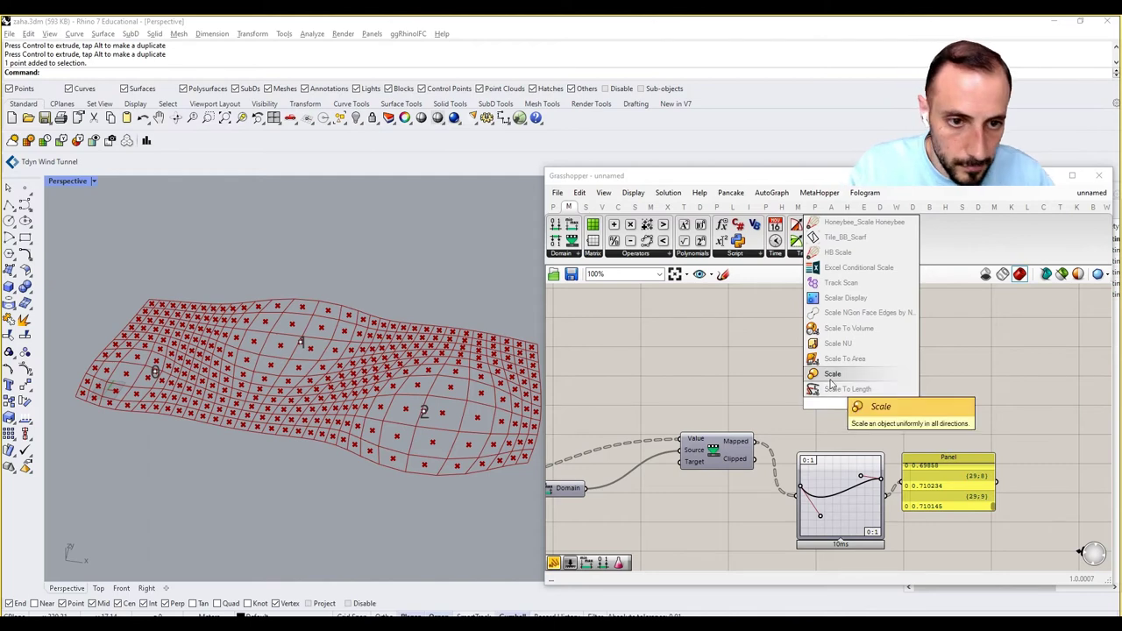
click(831, 374)
Relay the Polyline output through new Curve parameters, one feeding the Area component and one leading towards the Scale component.
right_drag(777, 404, 878, 412)
scroll(878, 412, down, 3)
scroll(640, 412, up, 2)
right_drag(637, 408, 785, 407)
scroll(786, 406, down, 2)
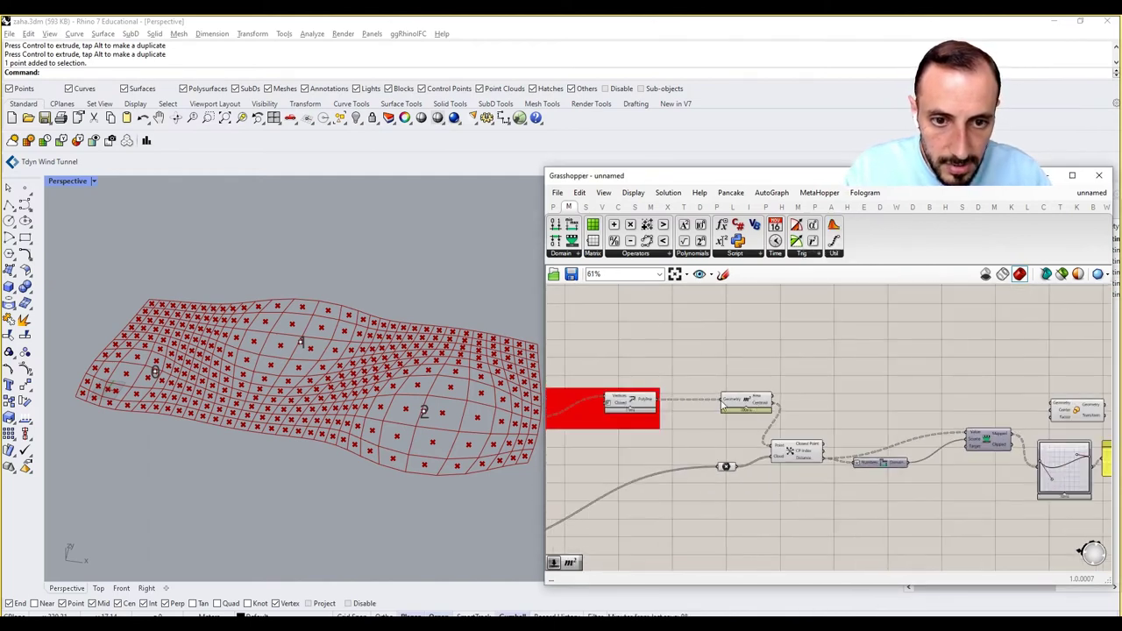
drag(743, 403, 734, 414)
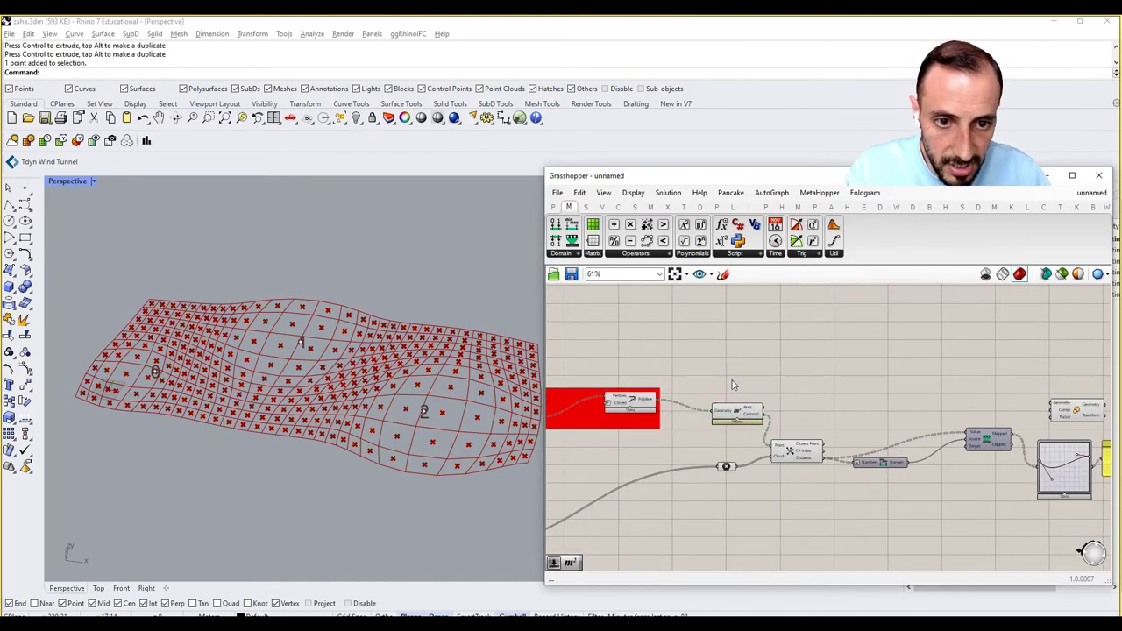
double_click(733, 383)
text(curve)
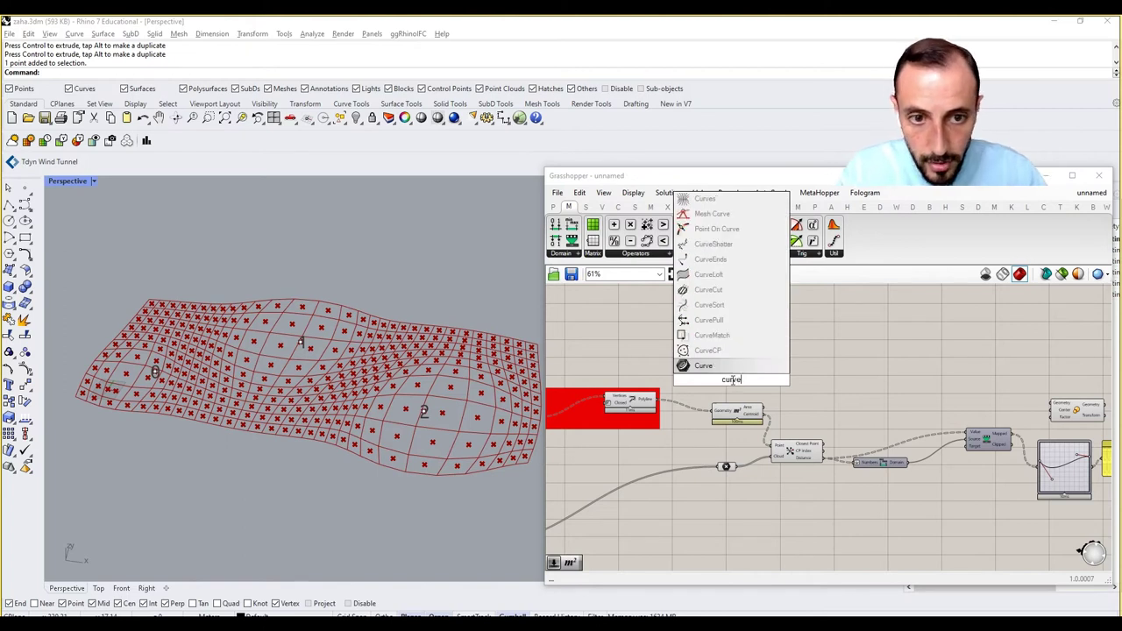
key(Return)
drag(661, 399, 717, 439)
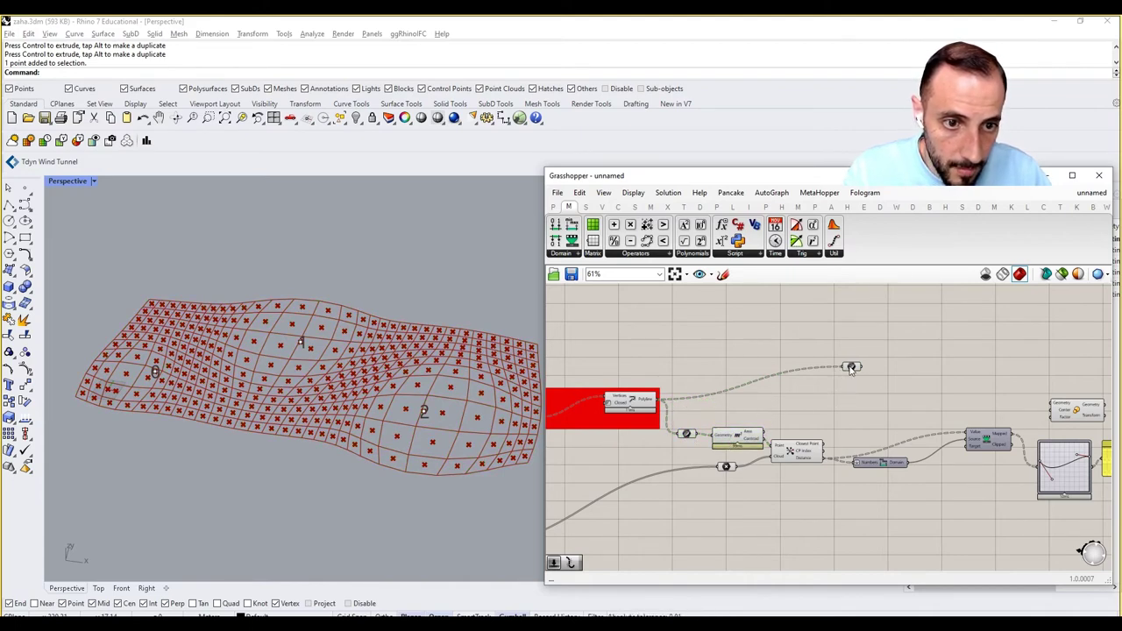
Relay the cell curves through a duplicated Curve parameter to Scale's Geometry, and the centroids through a Point parameter to its Center.
drag(851, 368, 834, 401)
alt+drag(933, 393, 932, 401)
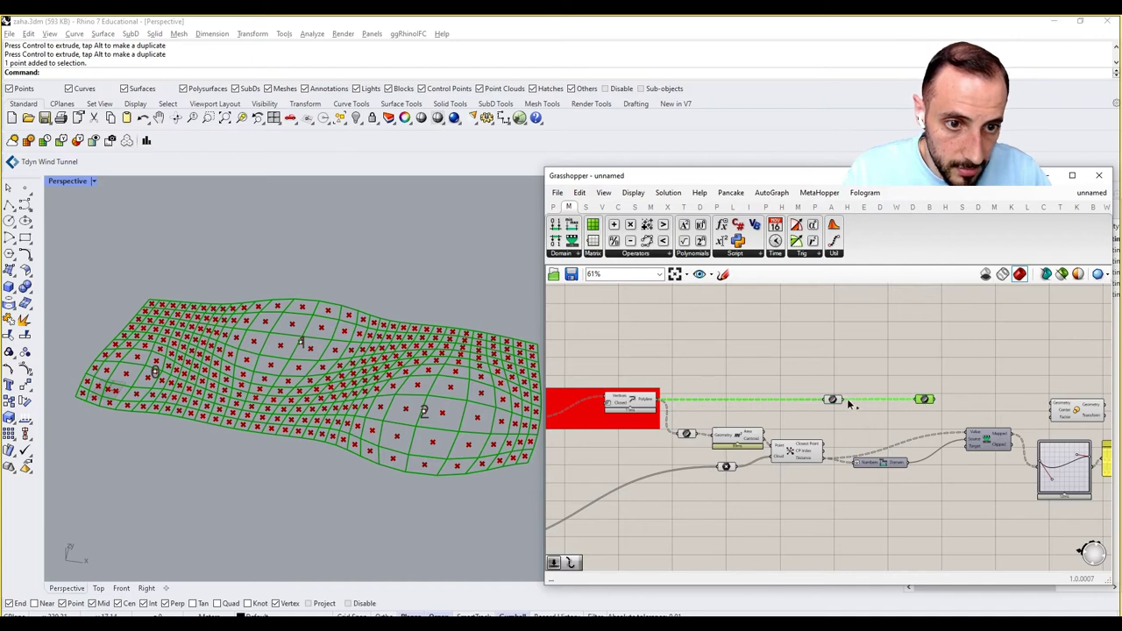
right_drag(943, 405, 860, 405)
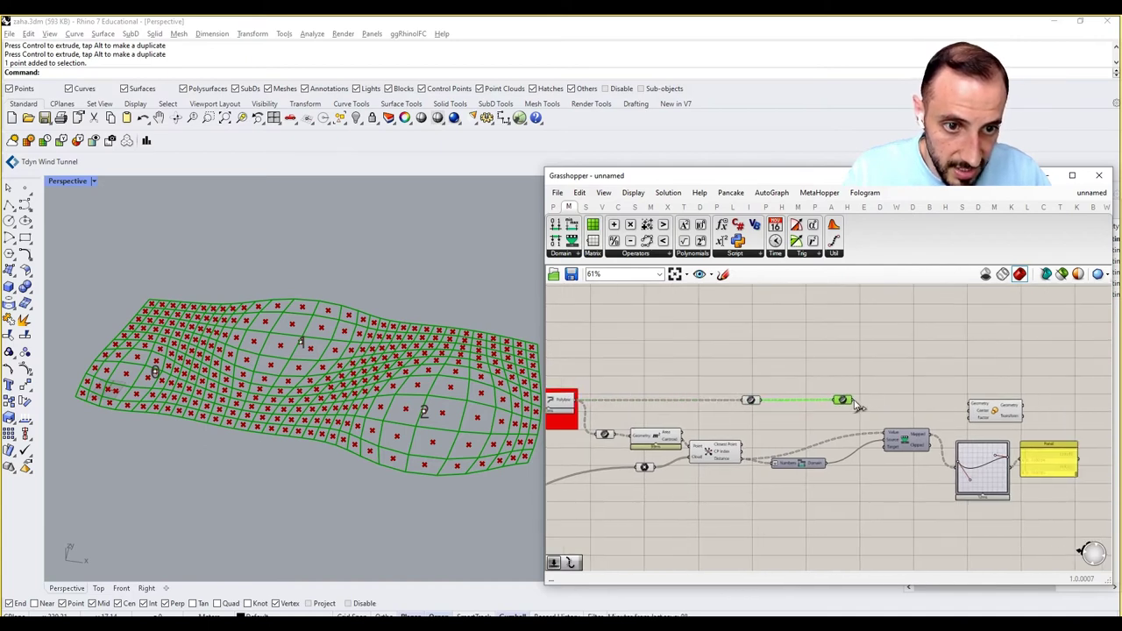
click(807, 415)
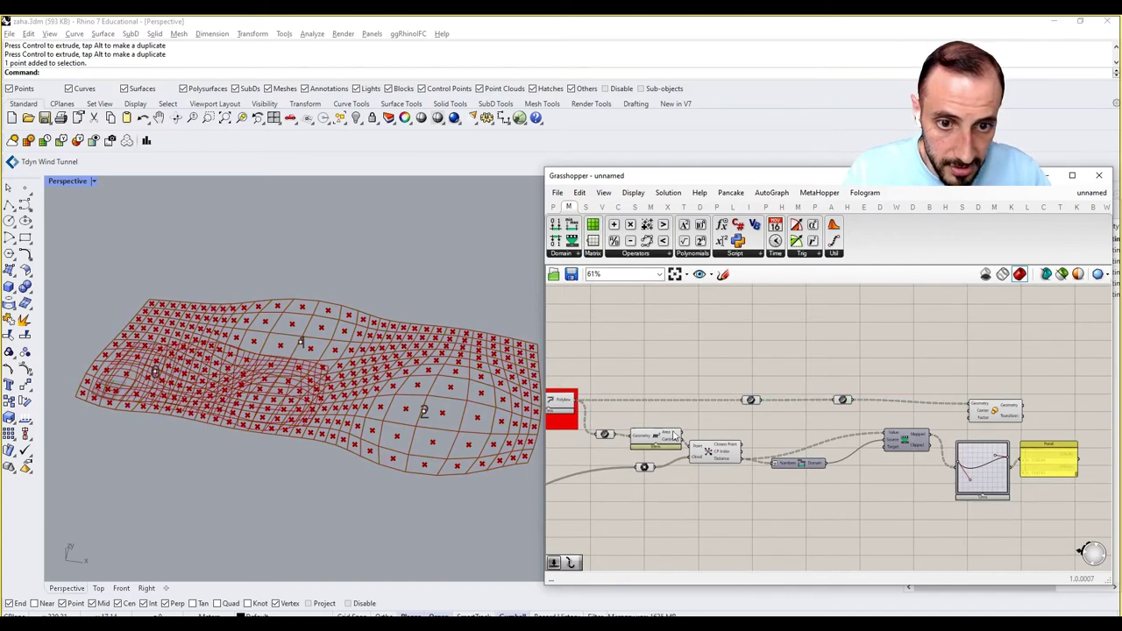
alt+drag(657, 469, 975, 411)
scroll(1069, 496, up, 2)
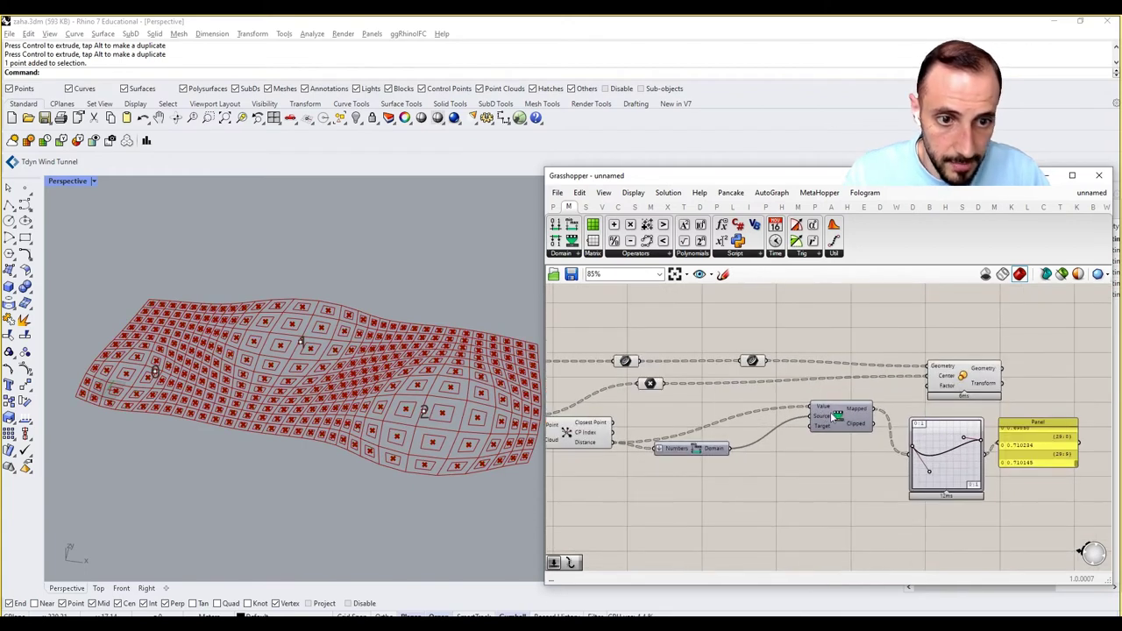
Connect the Graph Mapper output to the Scale component's Factor and space out the surrounding components.
drag(833, 414, 825, 445)
drag(1029, 448, 1066, 450)
right_drag(981, 410, 935, 408)
drag(912, 374, 982, 365)
click(907, 404)
drag(940, 450, 952, 375)
click(970, 370)
Turn off the preview of the components between the red Polyline group and the Scale component.
right_drag(803, 446, 852, 435)
scroll(856, 414, down, 6)
scroll(856, 410, up, 3)
right_drag(789, 379, 887, 372)
drag(905, 348, 640, 465)
click(761, 340)
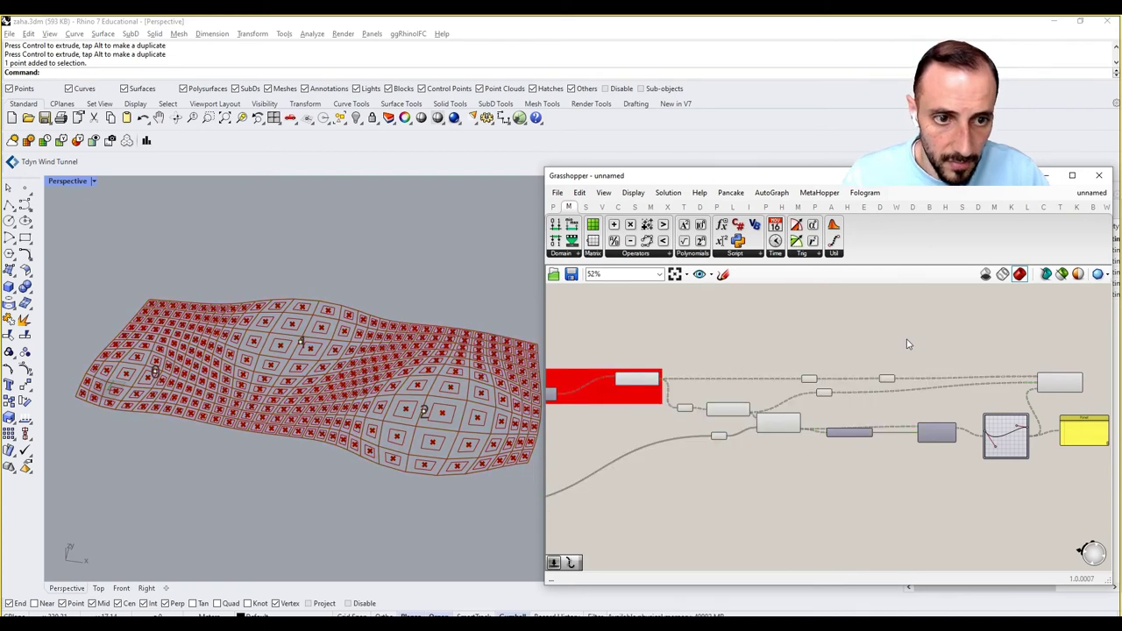
drag(943, 335, 671, 499)
right_click(679, 337)
click(702, 354)
click(704, 356)
Highlight the scaled cells by selecting the Scale component, and reshape the Graph Mapper's Bezier curve to arch upwards.
scroll(792, 410, up, 4)
click(984, 392)
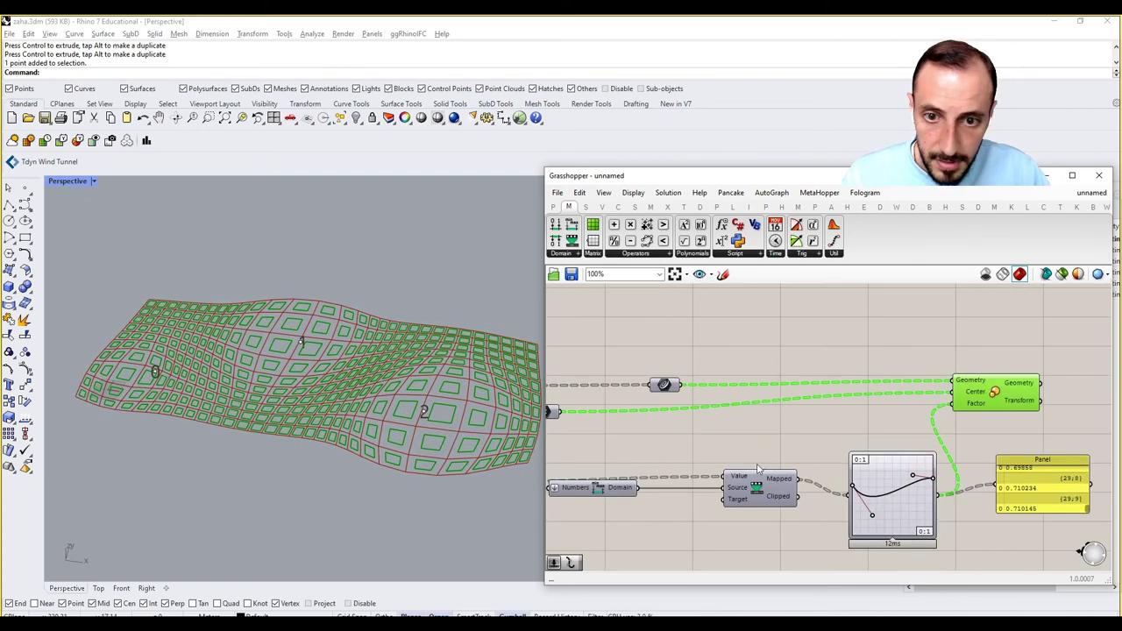
mouse_move(871, 520)
mouse_down()
mouse_move(880, 477)
mouse_move(873, 514)
mouse_move(857, 515)
mouse_move(866, 469)
mouse_move(870, 516)
mouse_move(873, 496)
mouse_move(906, 505)
mouse_move(904, 519)
mouse_move(900, 485)
mouse_move(856, 513)
mouse_move(861, 463)
mouse_move(866, 535)
mouse_move(865, 513)
mouse_up()
right_drag(865, 513, 797, 508)
drag(865, 477, 864, 487)
Switch the Graph Mapper to the Parabola graph type and shift the curve's lowest point slightly up and past the middle.
right_click(844, 496)
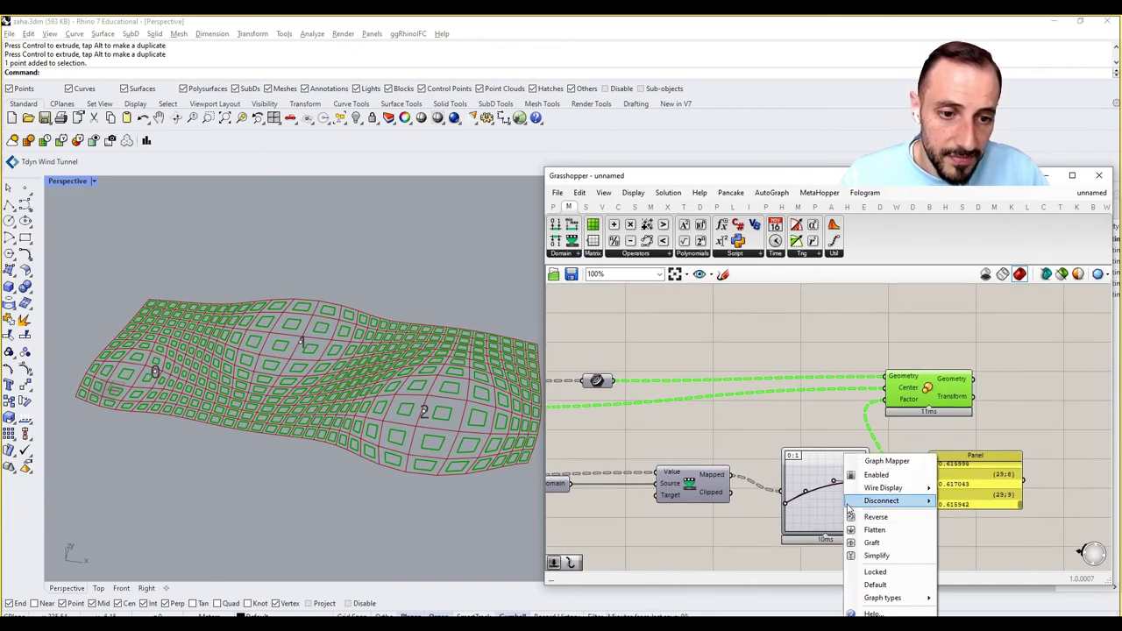
mouse_move(875, 597)
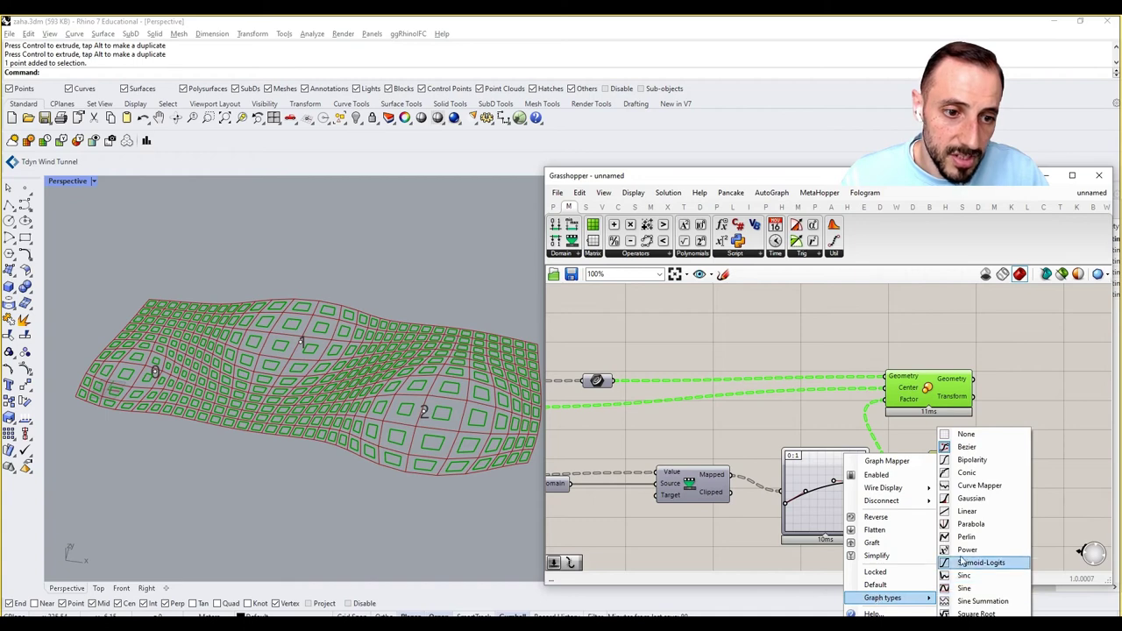
click(956, 523)
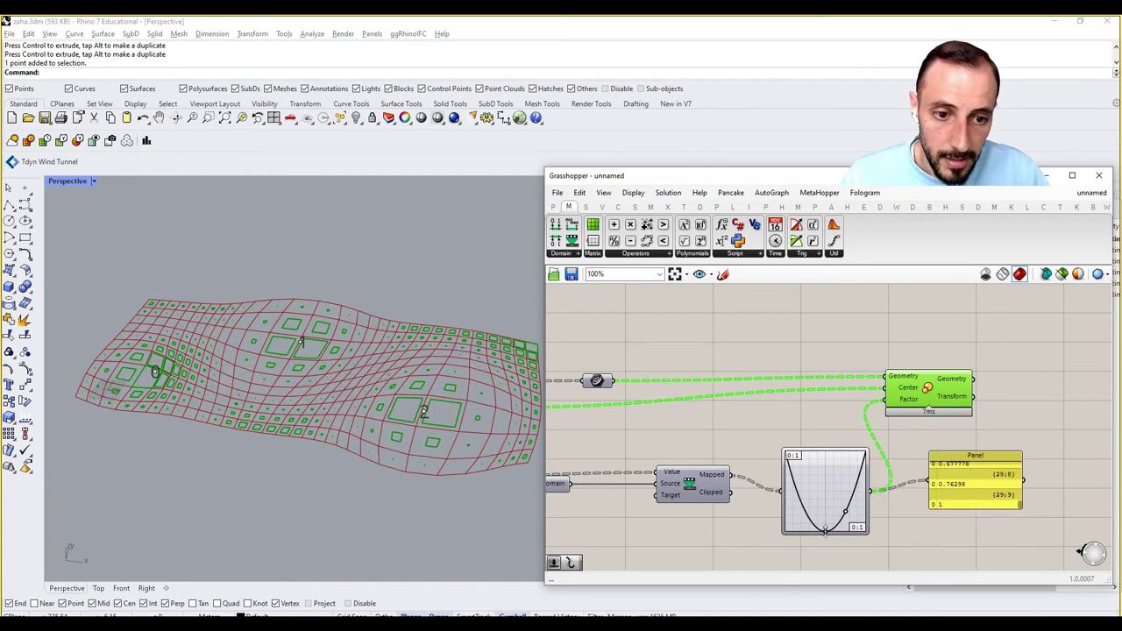
drag(827, 532, 831, 530)
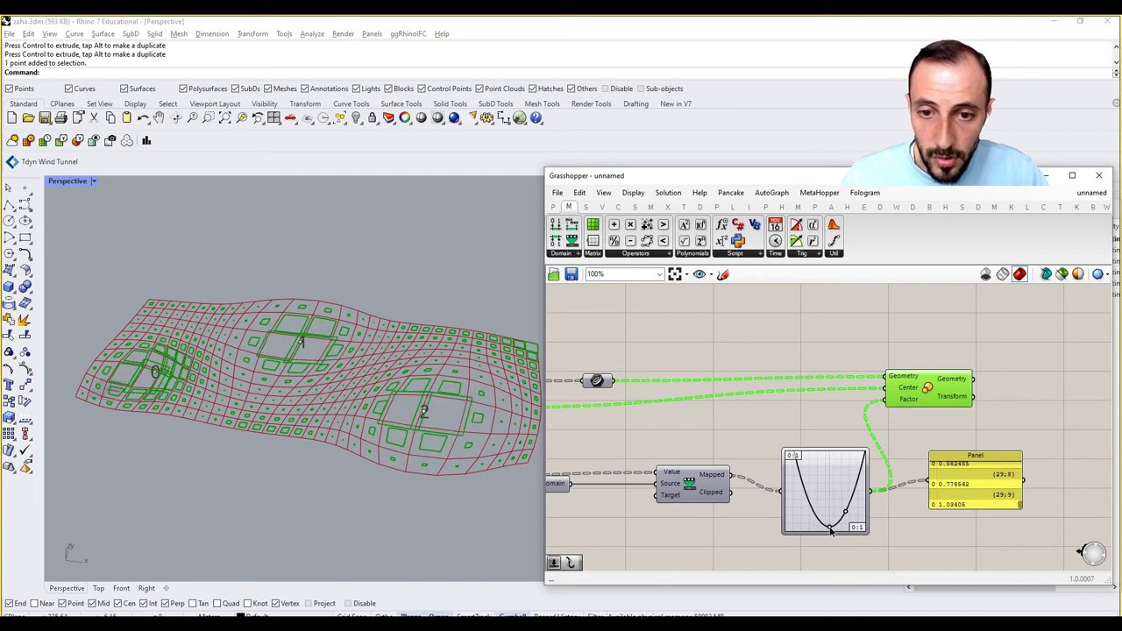
drag(830, 531, 830, 530)
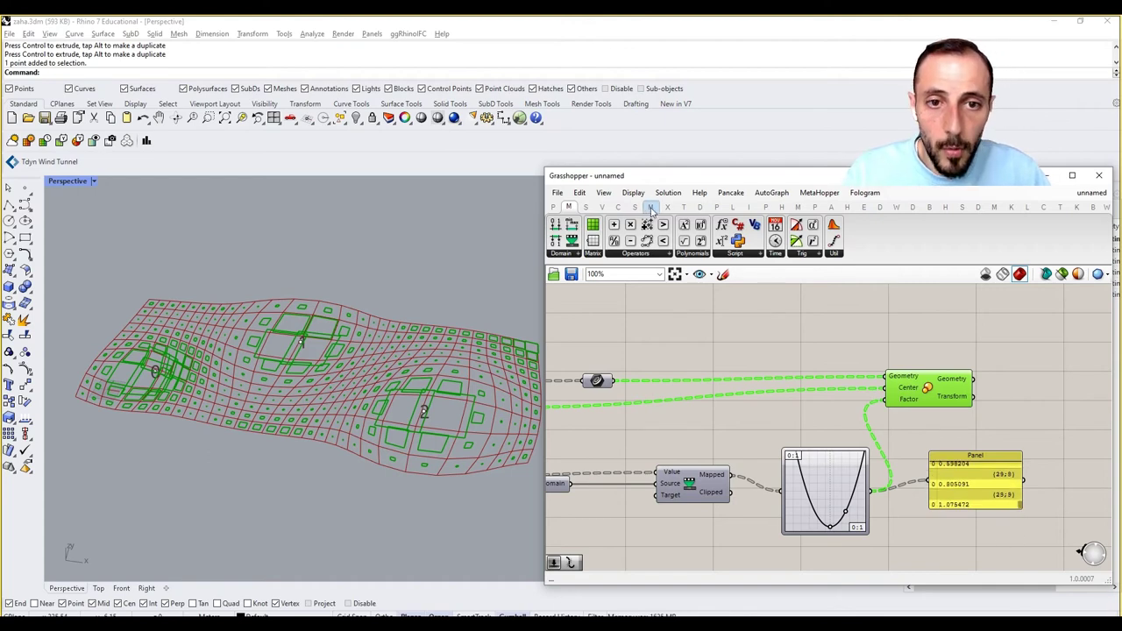
Add a Minimum component, connect the Graph Mapper output to its A input, and make room for it beside the output panel.
click(664, 254)
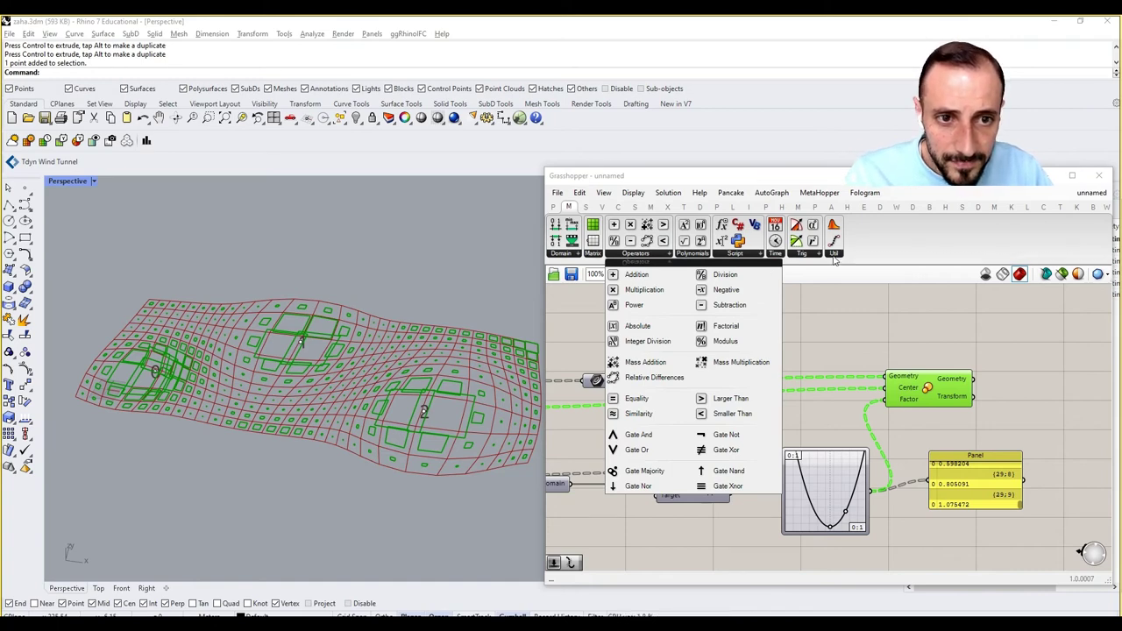
click(833, 255)
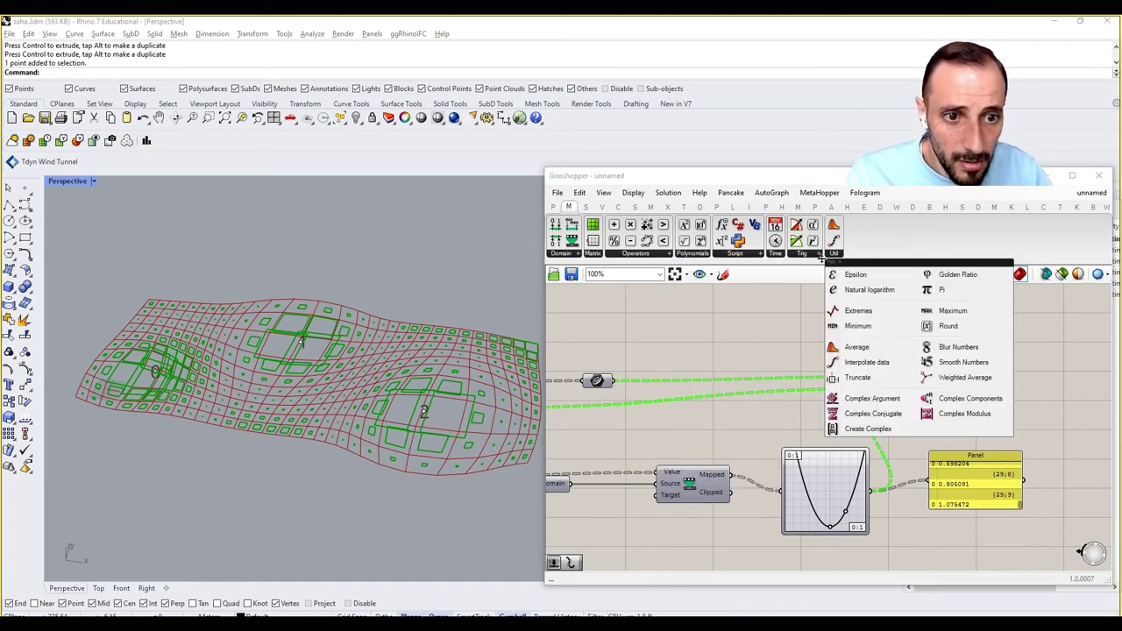
click(857, 325)
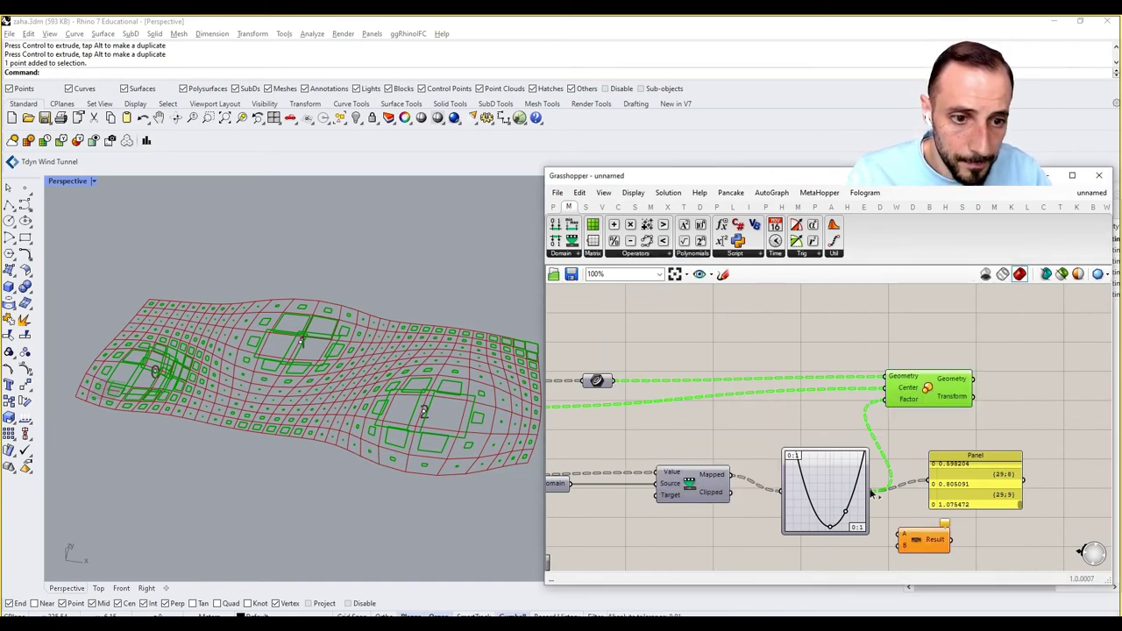
mouse_move(876, 496)
mouse_down()
mouse_move(887, 539)
mouse_move(900, 534)
mouse_up()
drag(970, 479, 1040, 463)
drag(912, 549, 954, 513)
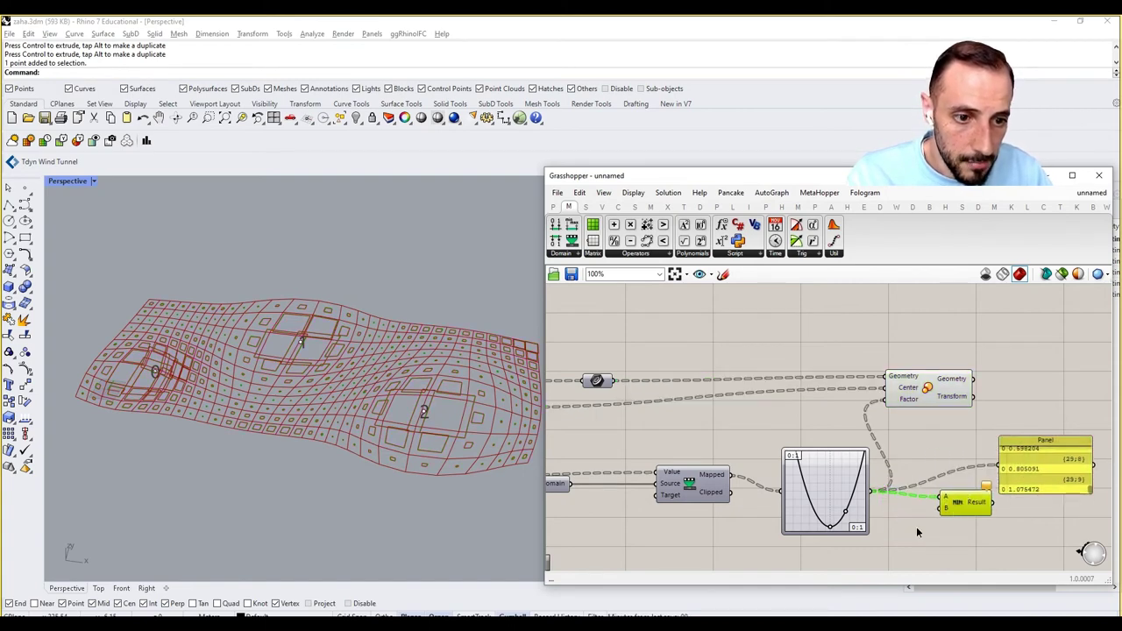
Feed a panel holding 0.9 into Minimum's B input, and connect its Result to the output panel and Scale's Factor.
double_click(916, 526)
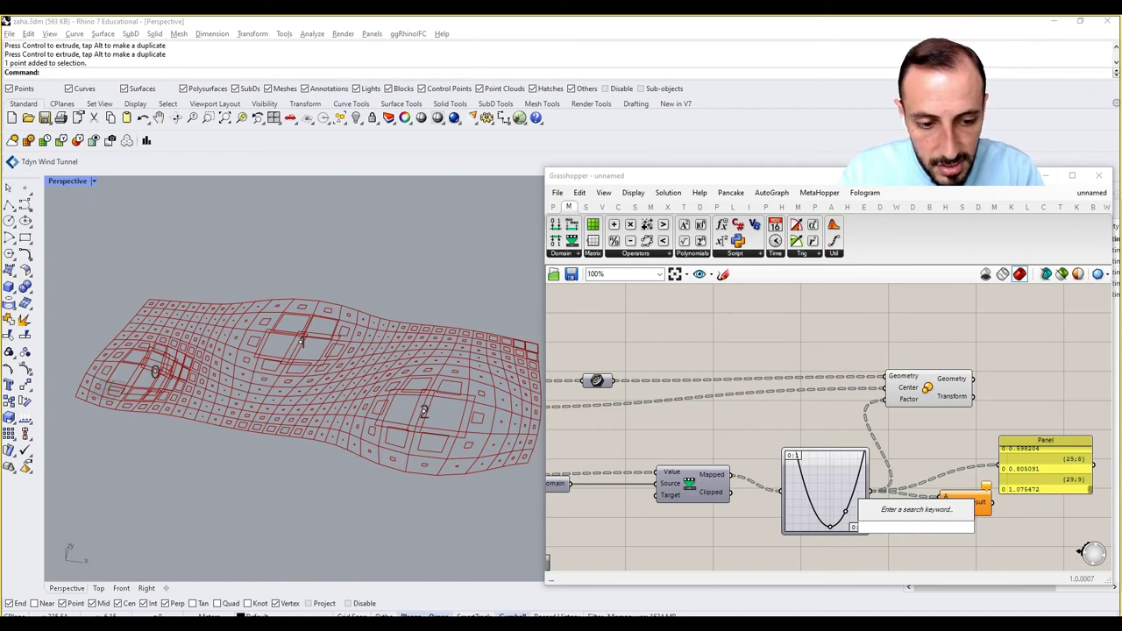
text(//09)
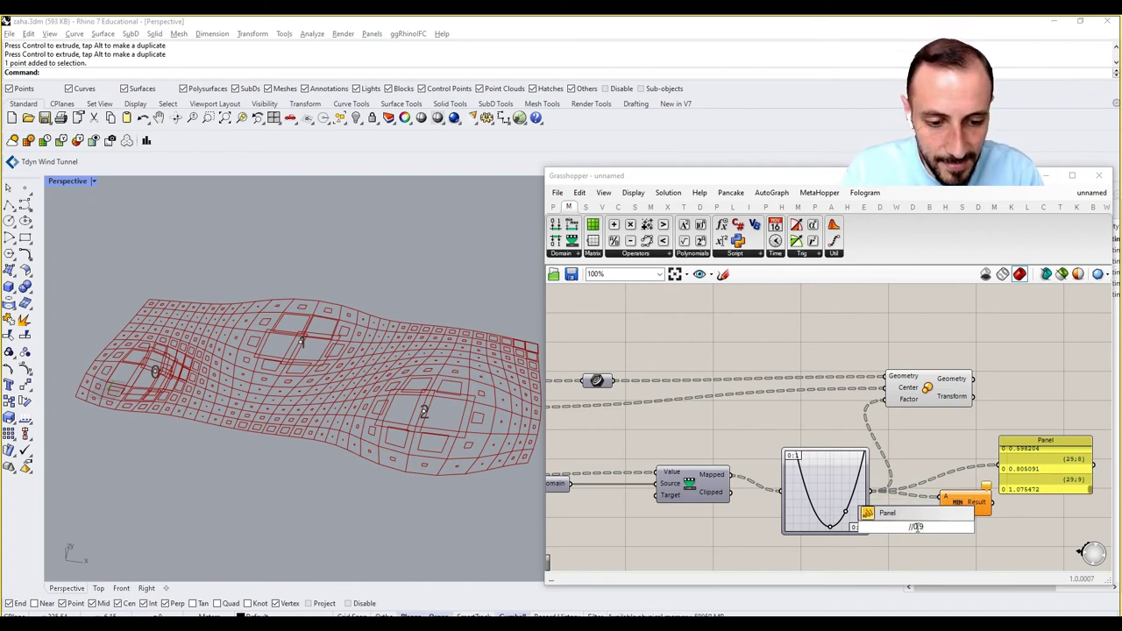
key(Return)
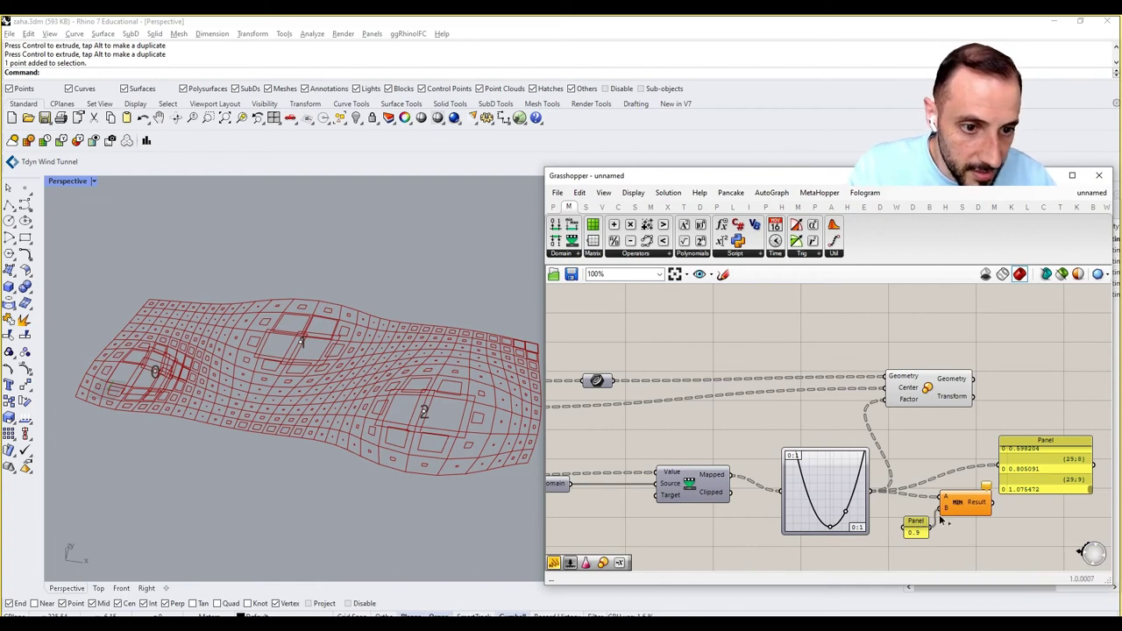
drag(943, 519, 942, 512)
drag(1002, 485, 998, 467)
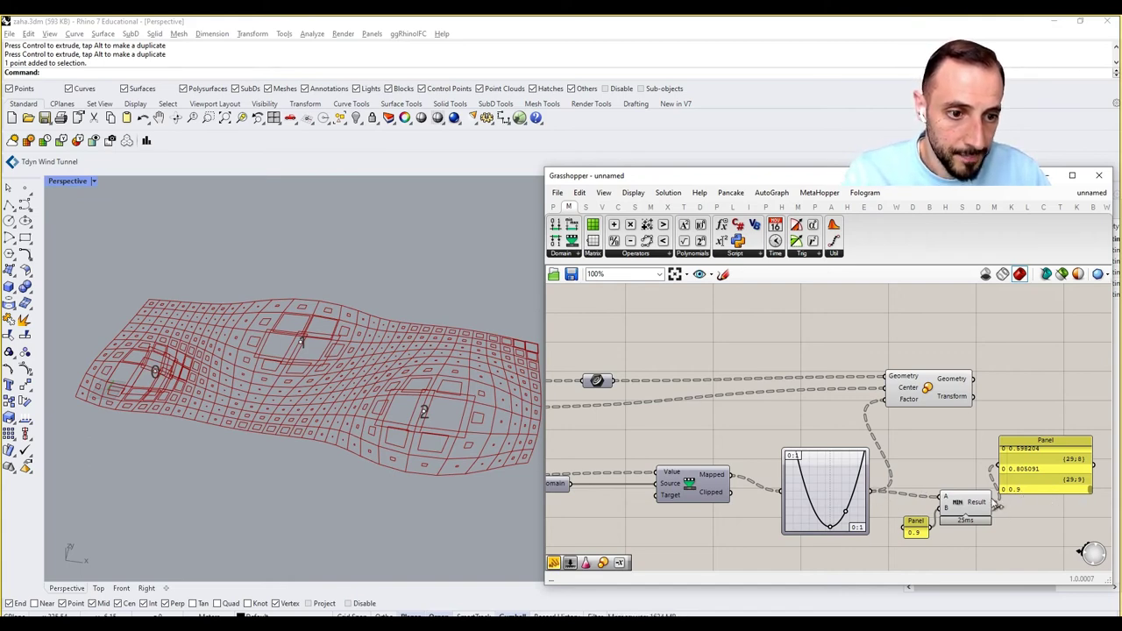
drag(993, 503, 981, 383)
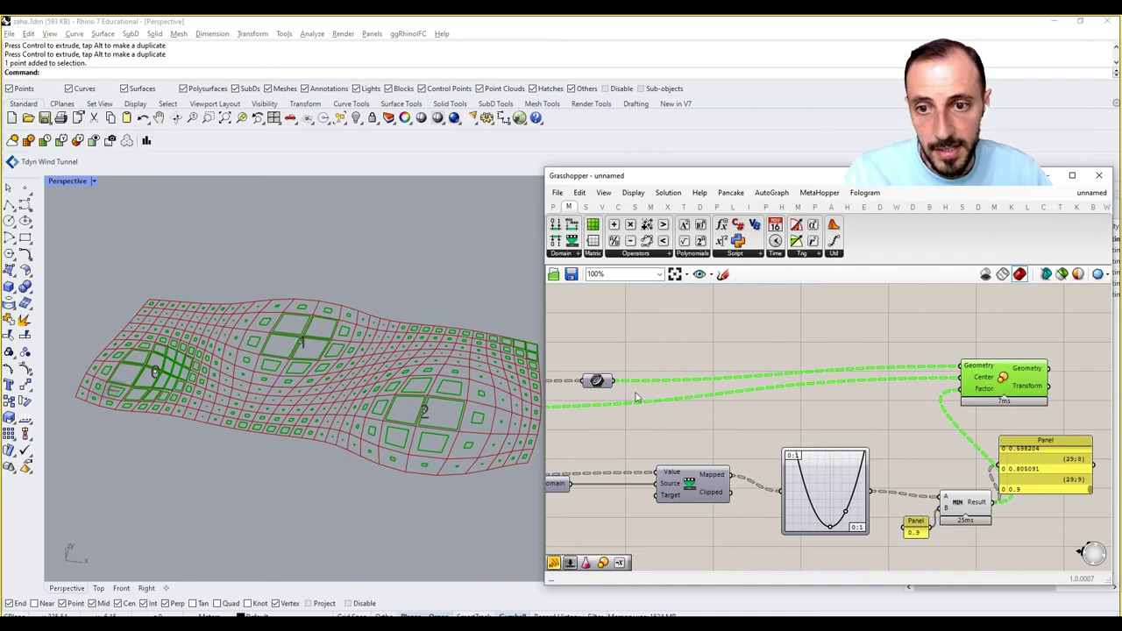
Try different parabola shapes in the Graph Mapper by moving the curve's handles.
mouse_move(846, 518)
mouse_down()
mouse_move(839, 506)
mouse_move(849, 511)
mouse_move(829, 515)
mouse_move(835, 496)
mouse_move(822, 526)
mouse_move(840, 500)
mouse_up()
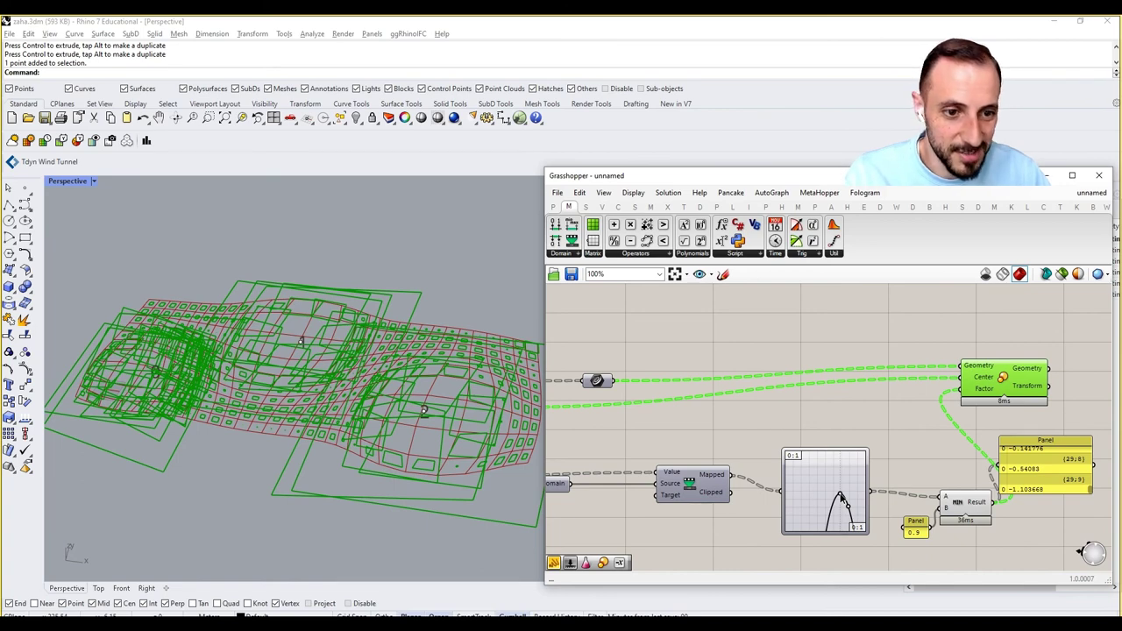
drag(841, 498, 831, 521)
Switch the Graph Mapper to the Sine graph type and look through the capped factors in the output panel.
right_click(835, 501)
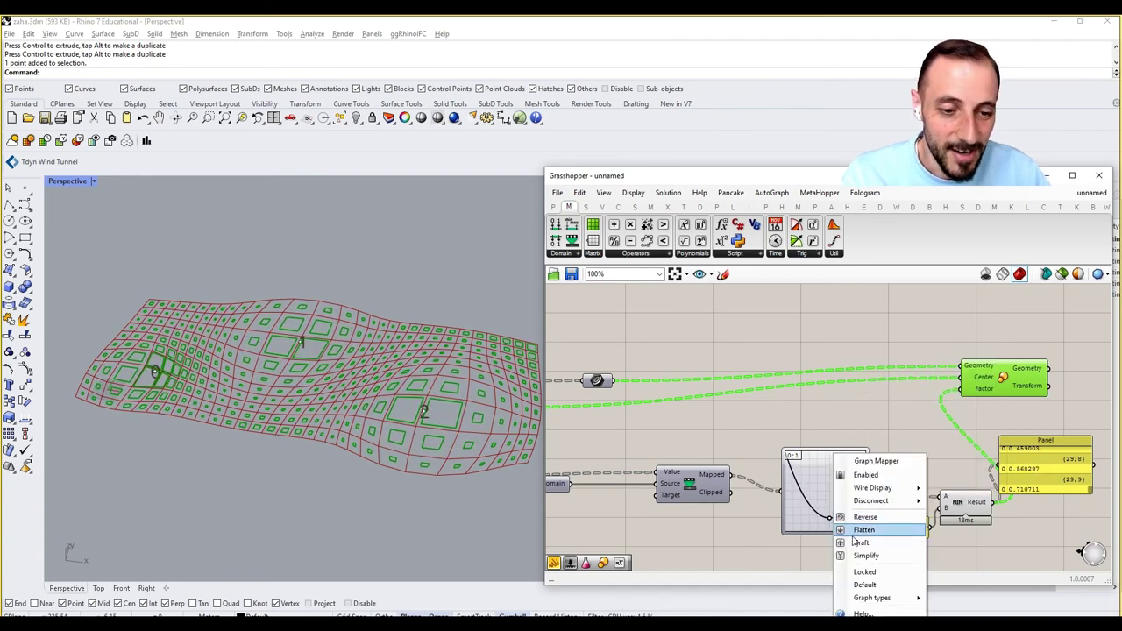
mouse_move(872, 597)
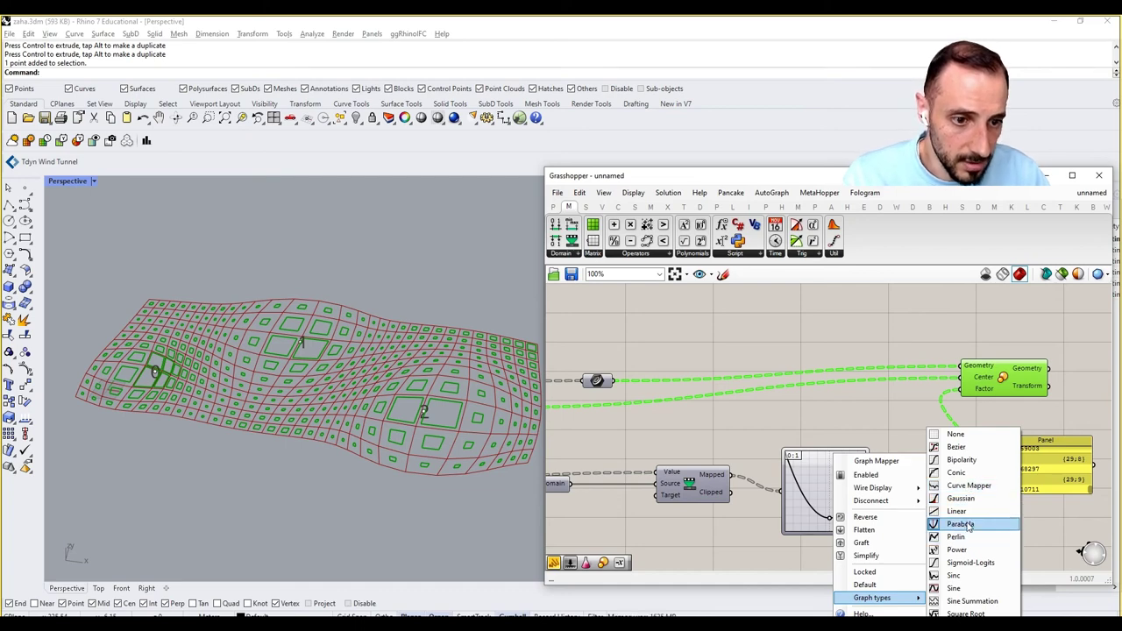
click(954, 588)
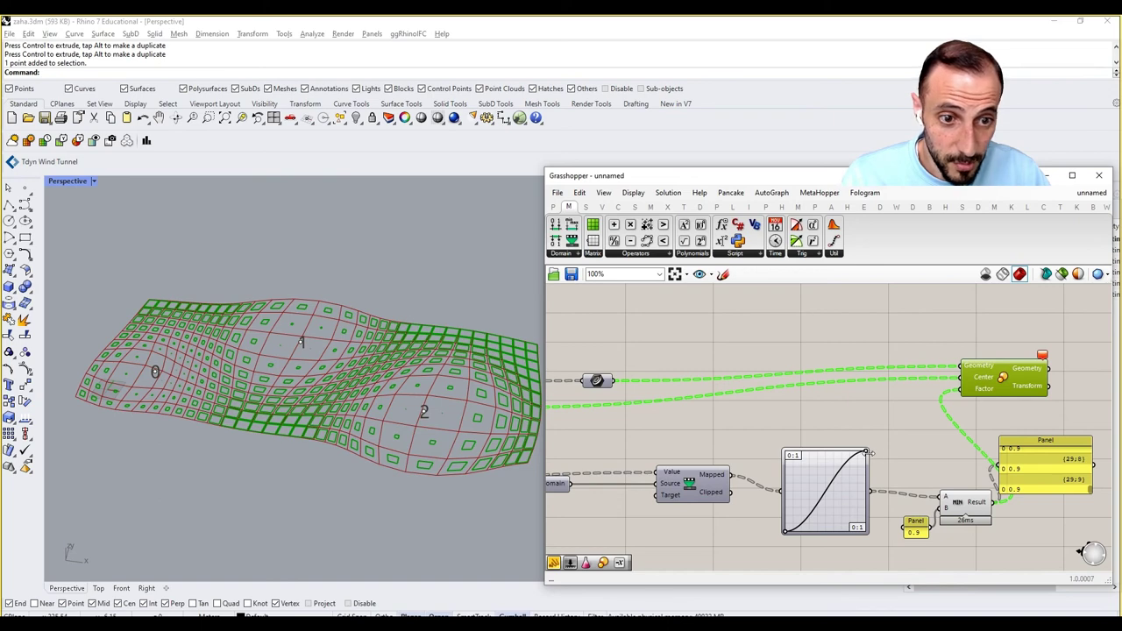
drag(1090, 489, 1092, 483)
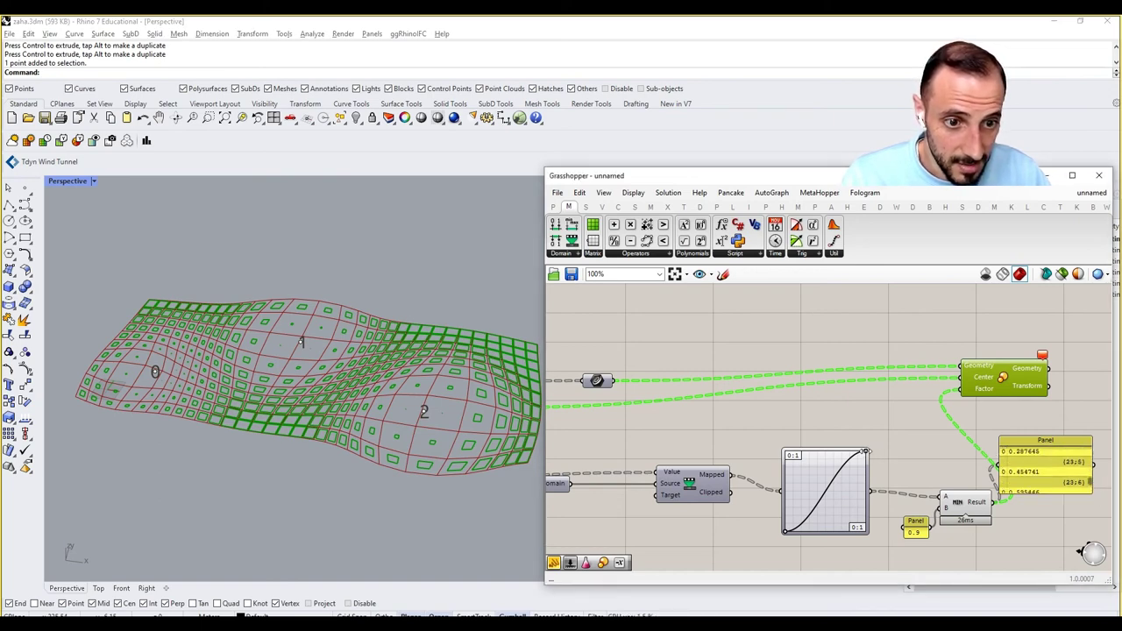
Reshape the sine curve into a U-shaped dip with high ends and its lowest point at mid-height near the middle.
drag(865, 453, 830, 453)
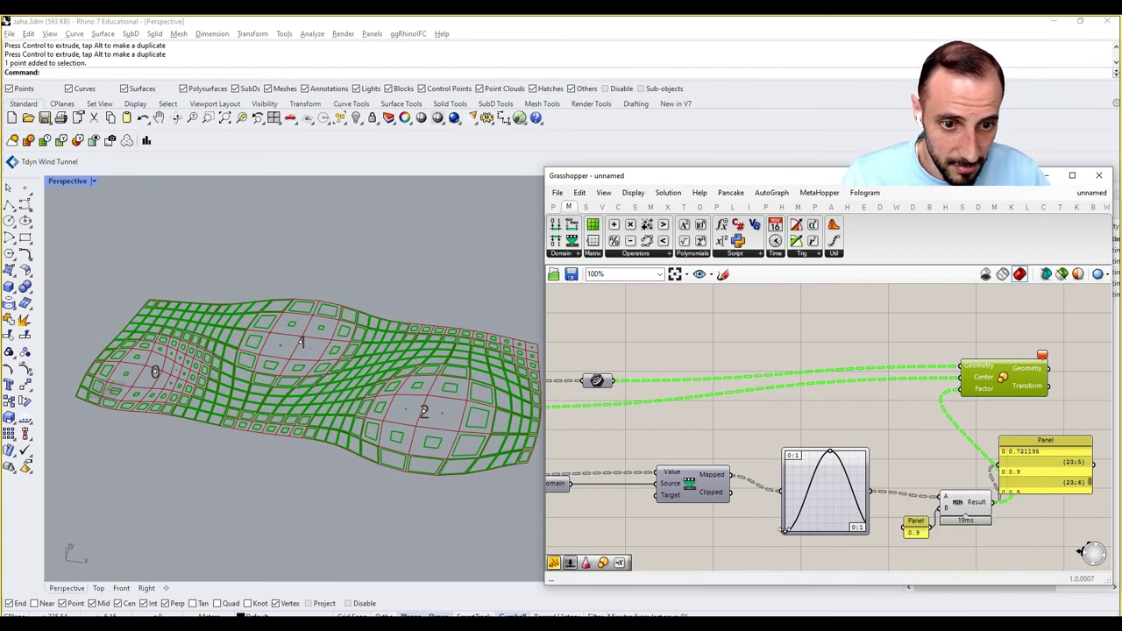
drag(785, 532, 787, 527)
drag(830, 455, 830, 488)
drag(788, 529, 817, 489)
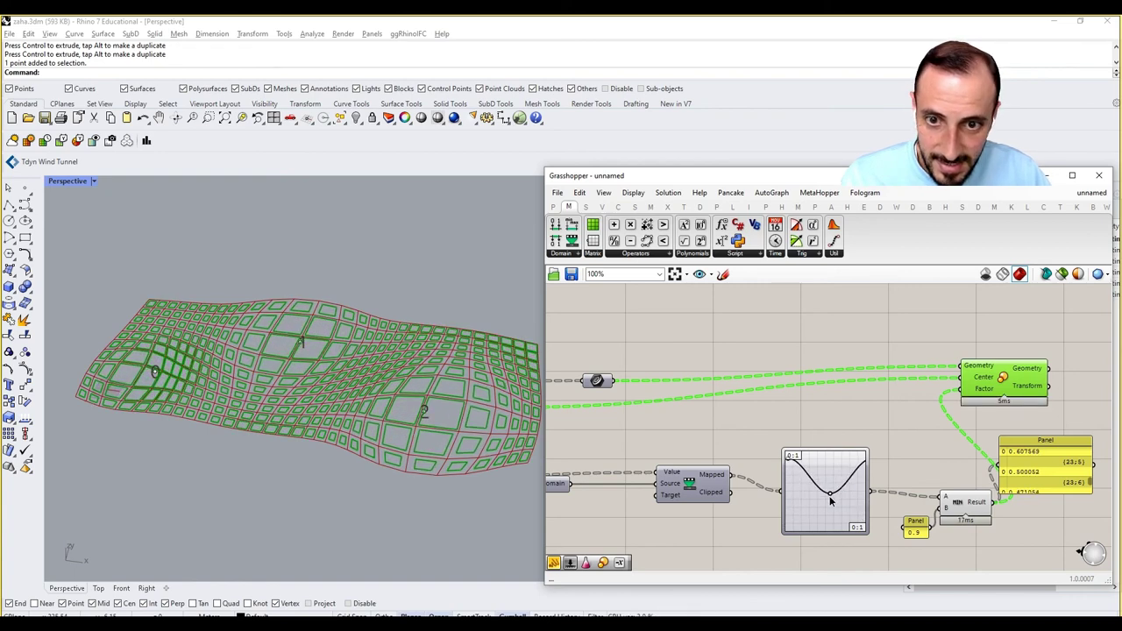
mouse_move(830, 500)
mouse_down()
mouse_move(829, 515)
mouse_move(828, 482)
mouse_move(826, 501)
mouse_up()
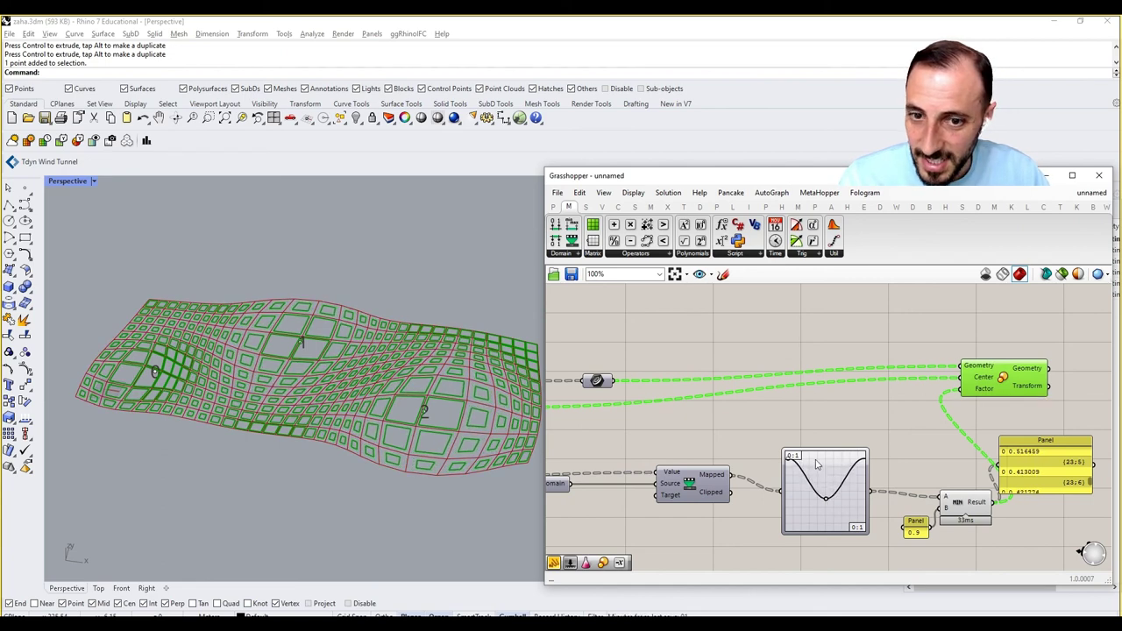
Inspect the scaled cells in the Perspective view and delete the output panel attached to Minimum's Result.
click(792, 350)
right_drag(400, 408, 409, 437)
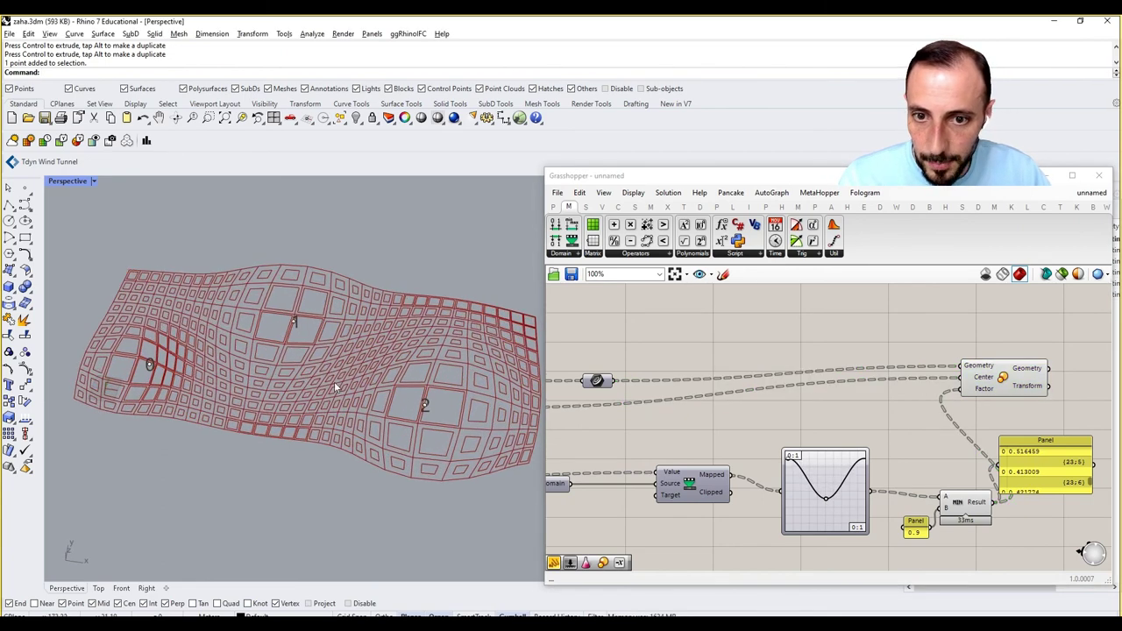
scroll(264, 383, up, 4)
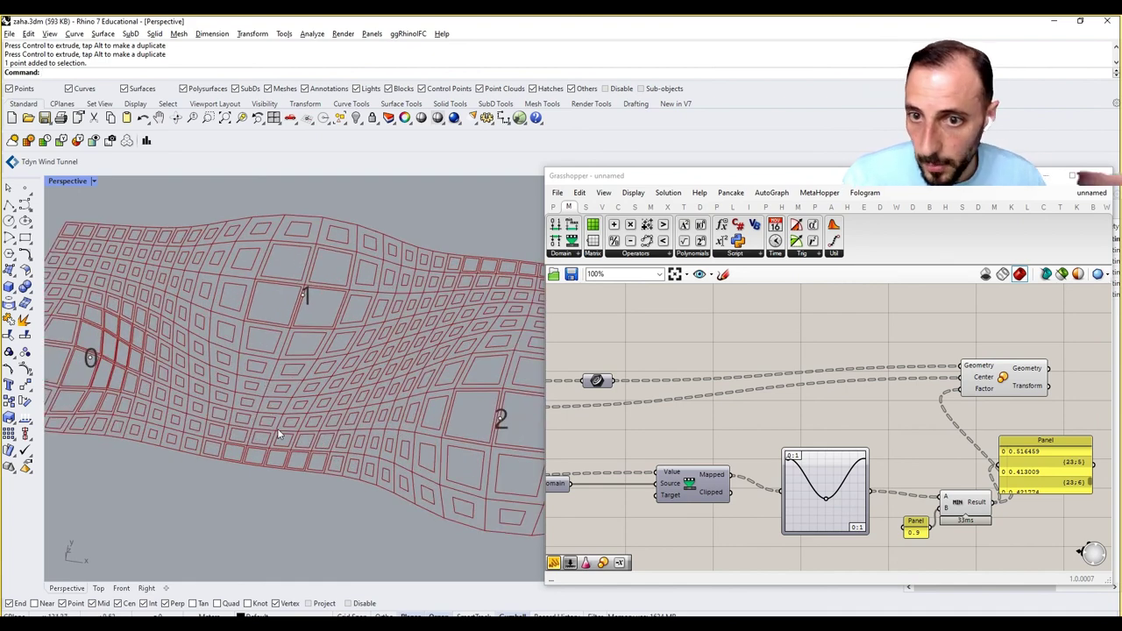
scroll(595, 436, down, 5)
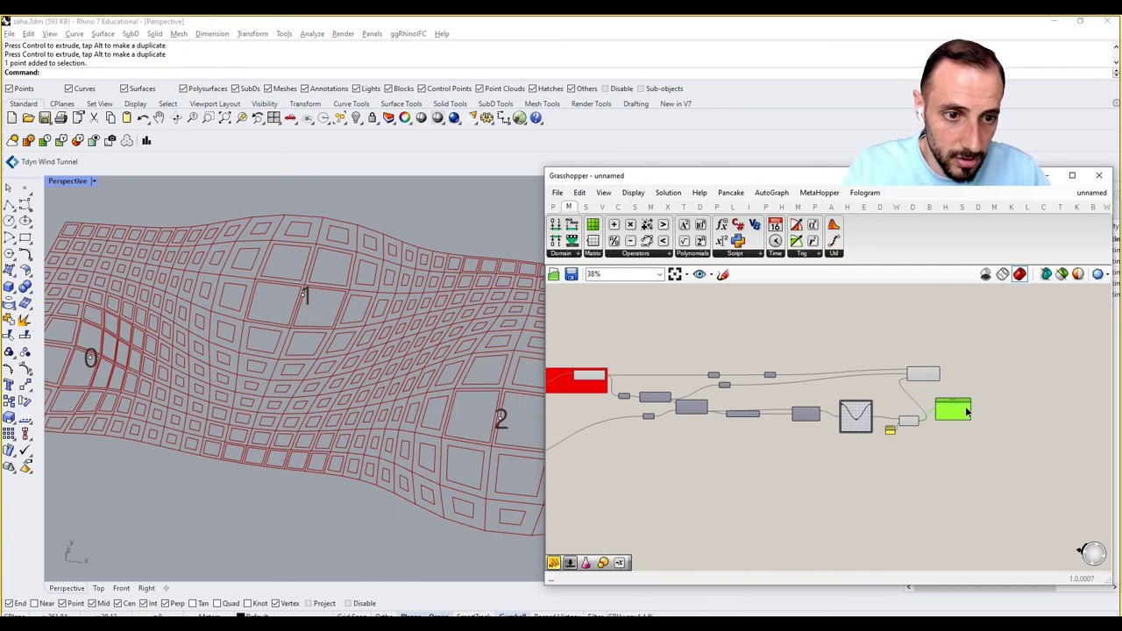
click(927, 375)
scroll(811, 392, up, 2)
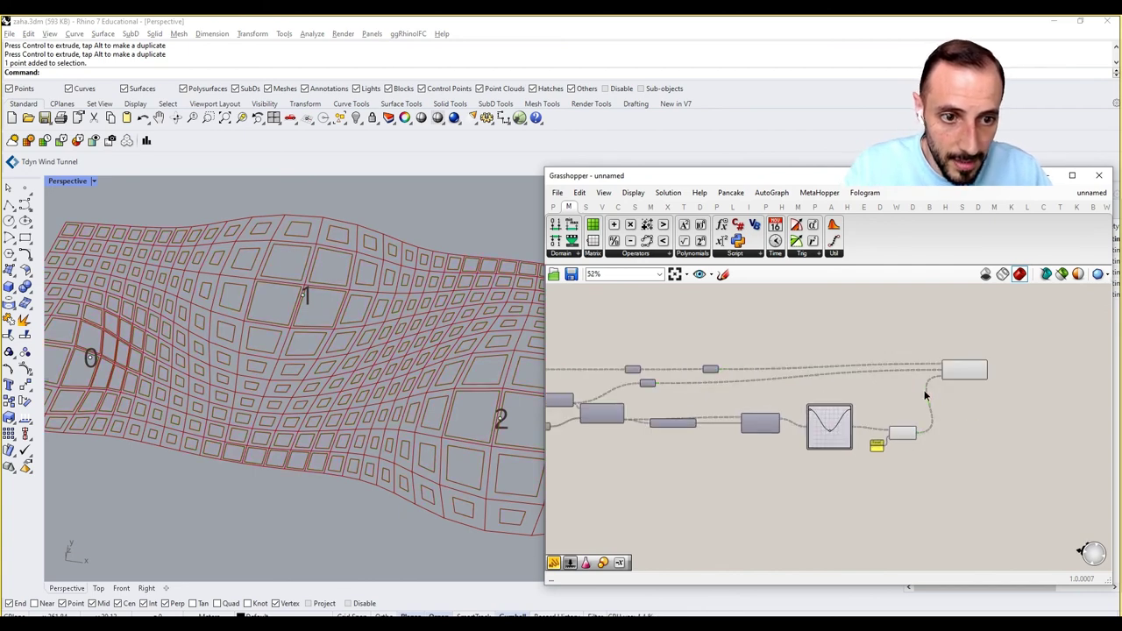
Group the Graph Mapper, 0.9 panel and Minimum, and group the whole cell-scaling section from the red group's edge through Scale.
drag(923, 390, 793, 466)
key(ctrl+g)
scroll(815, 456, down, 2)
drag(595, 373, 973, 485)
drag(998, 355, 592, 497)
key(ctrl+g)
click(803, 366)
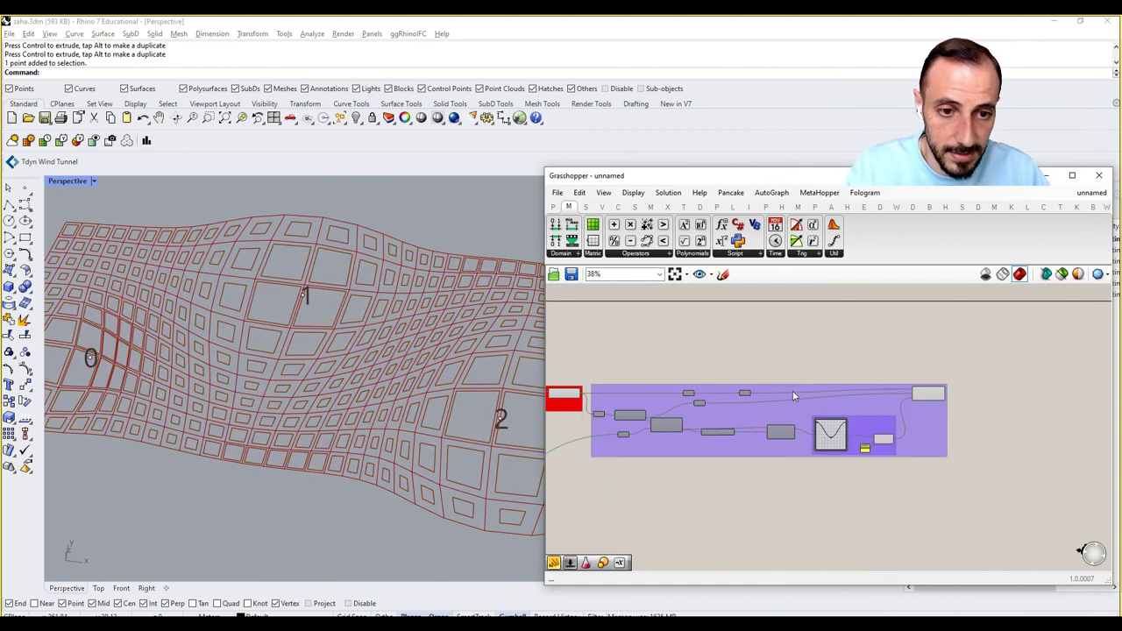
Colour the outer cell-scaling group opaque white by setting its saturation to 0 and its alpha to full.
right_click(683, 448)
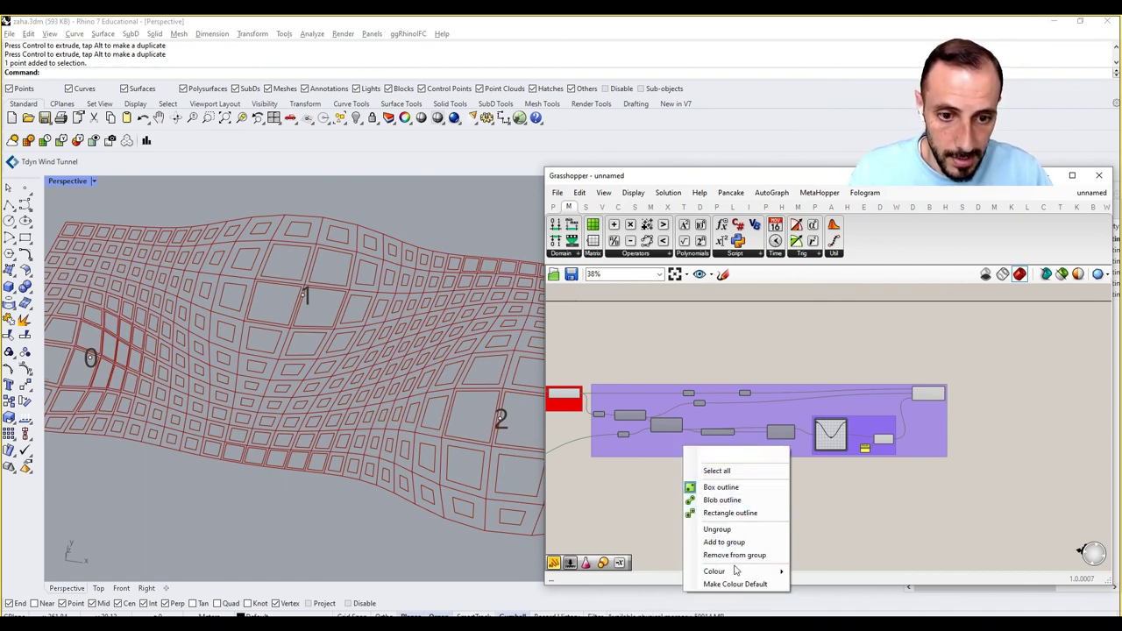
mouse_move(726, 571)
drag(869, 574, 777, 568)
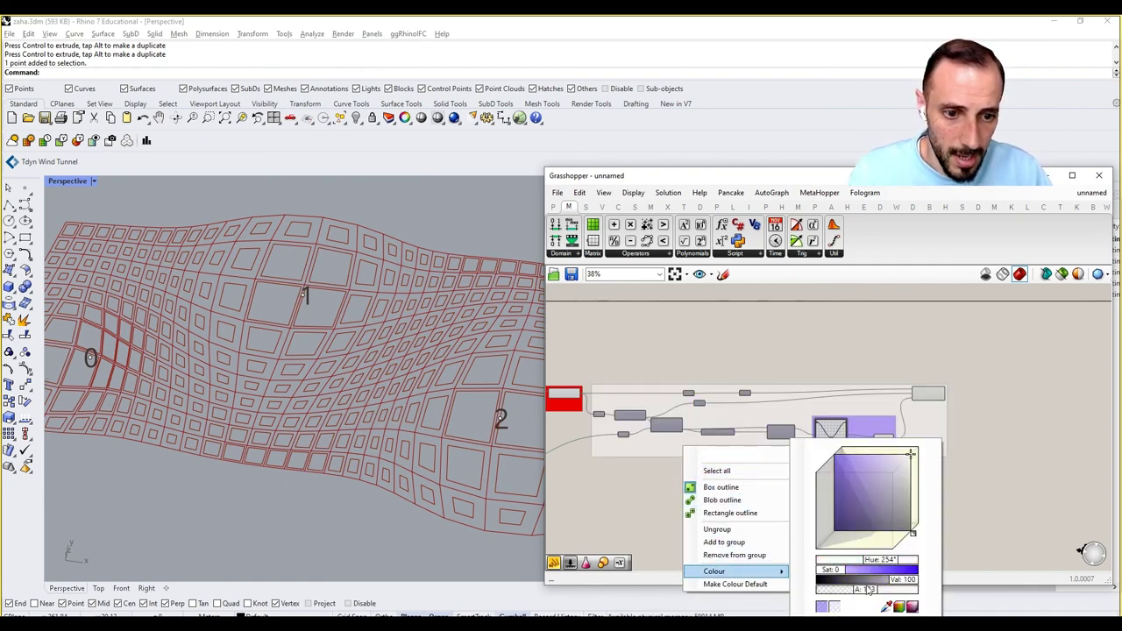
drag(867, 588, 932, 590)
click(972, 504)
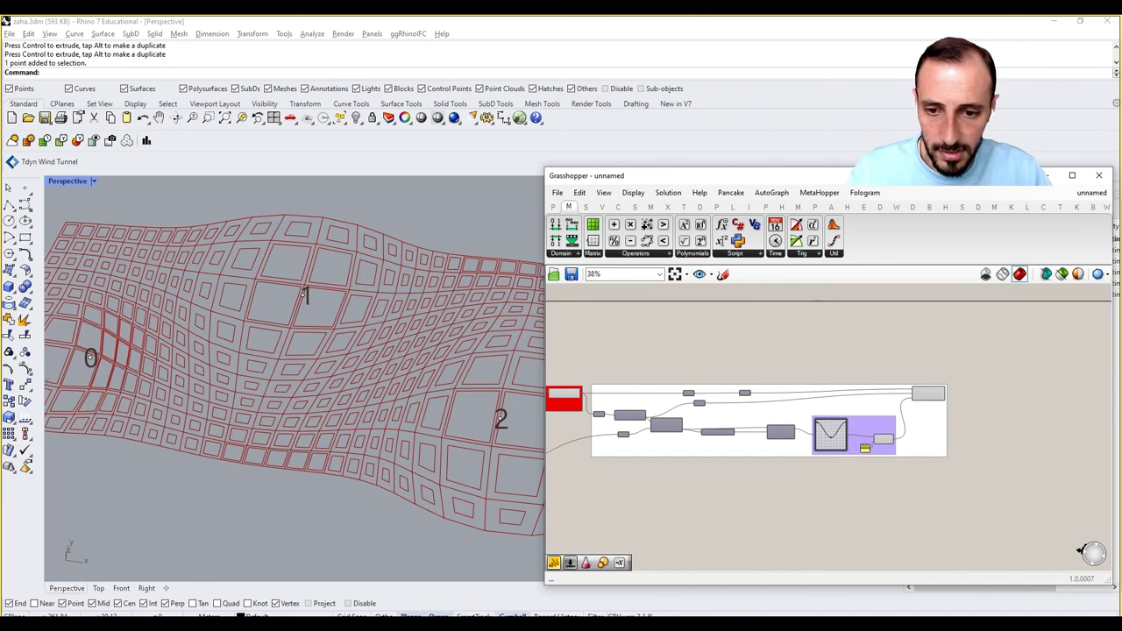
key(alt+Tab)
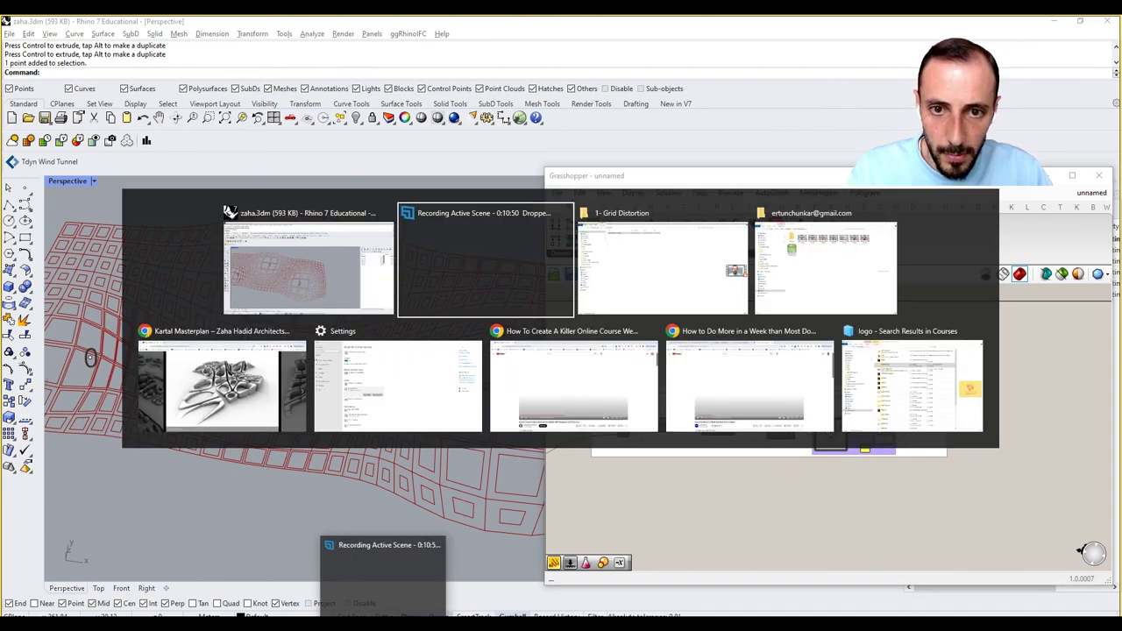